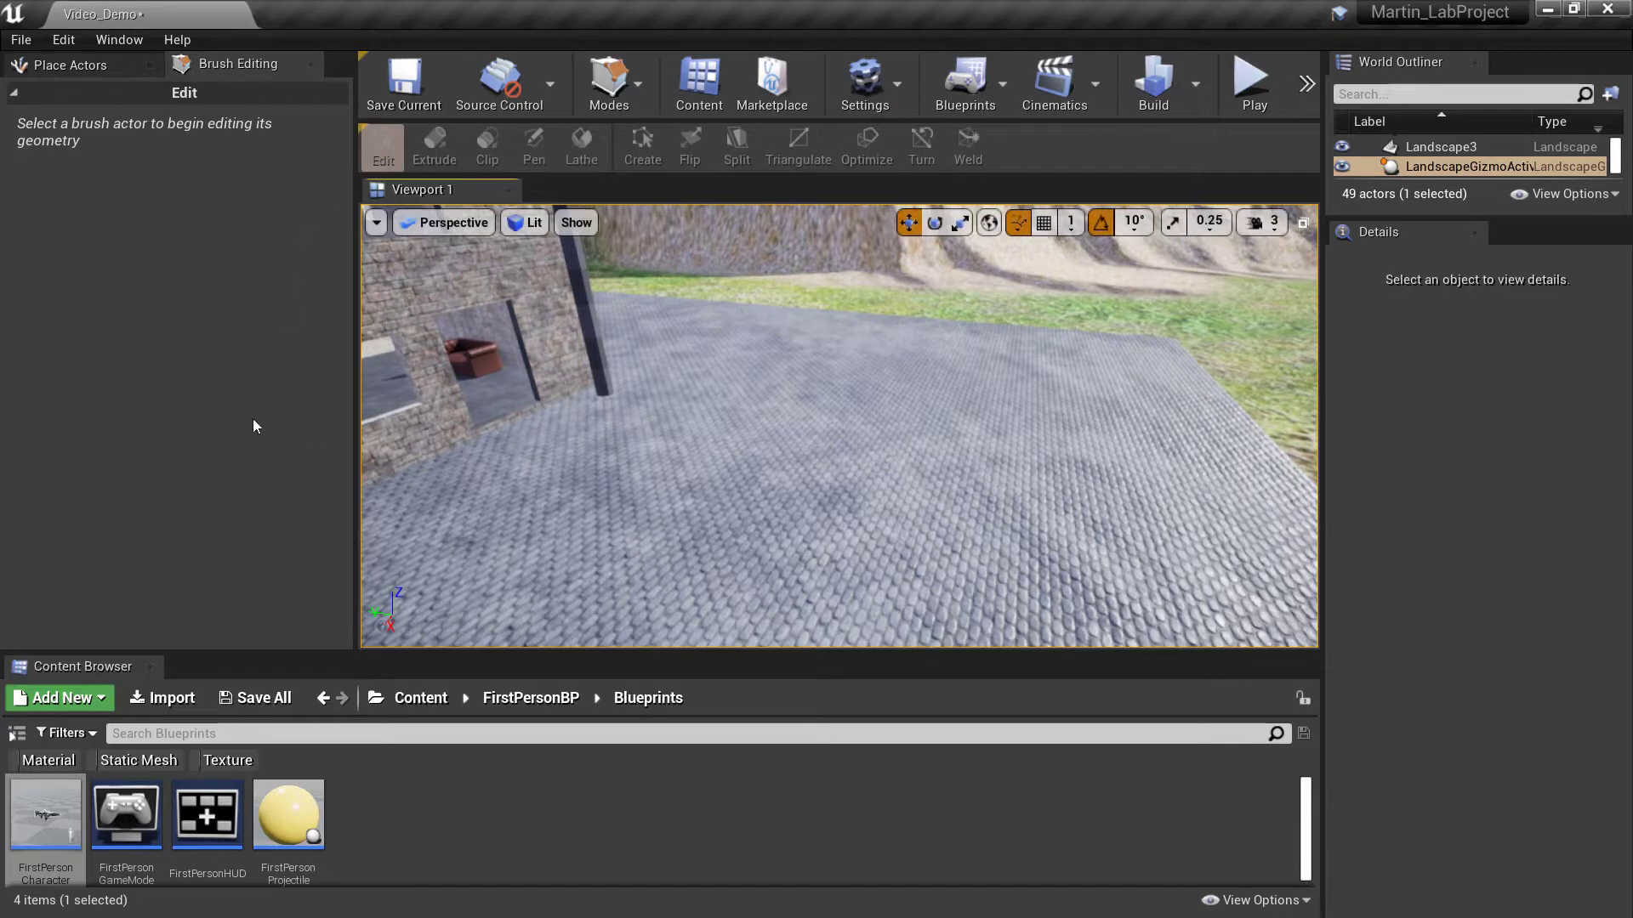
Step: Add a box geometry brush on the paved ground in front of the stone house
left_click(90, 68)
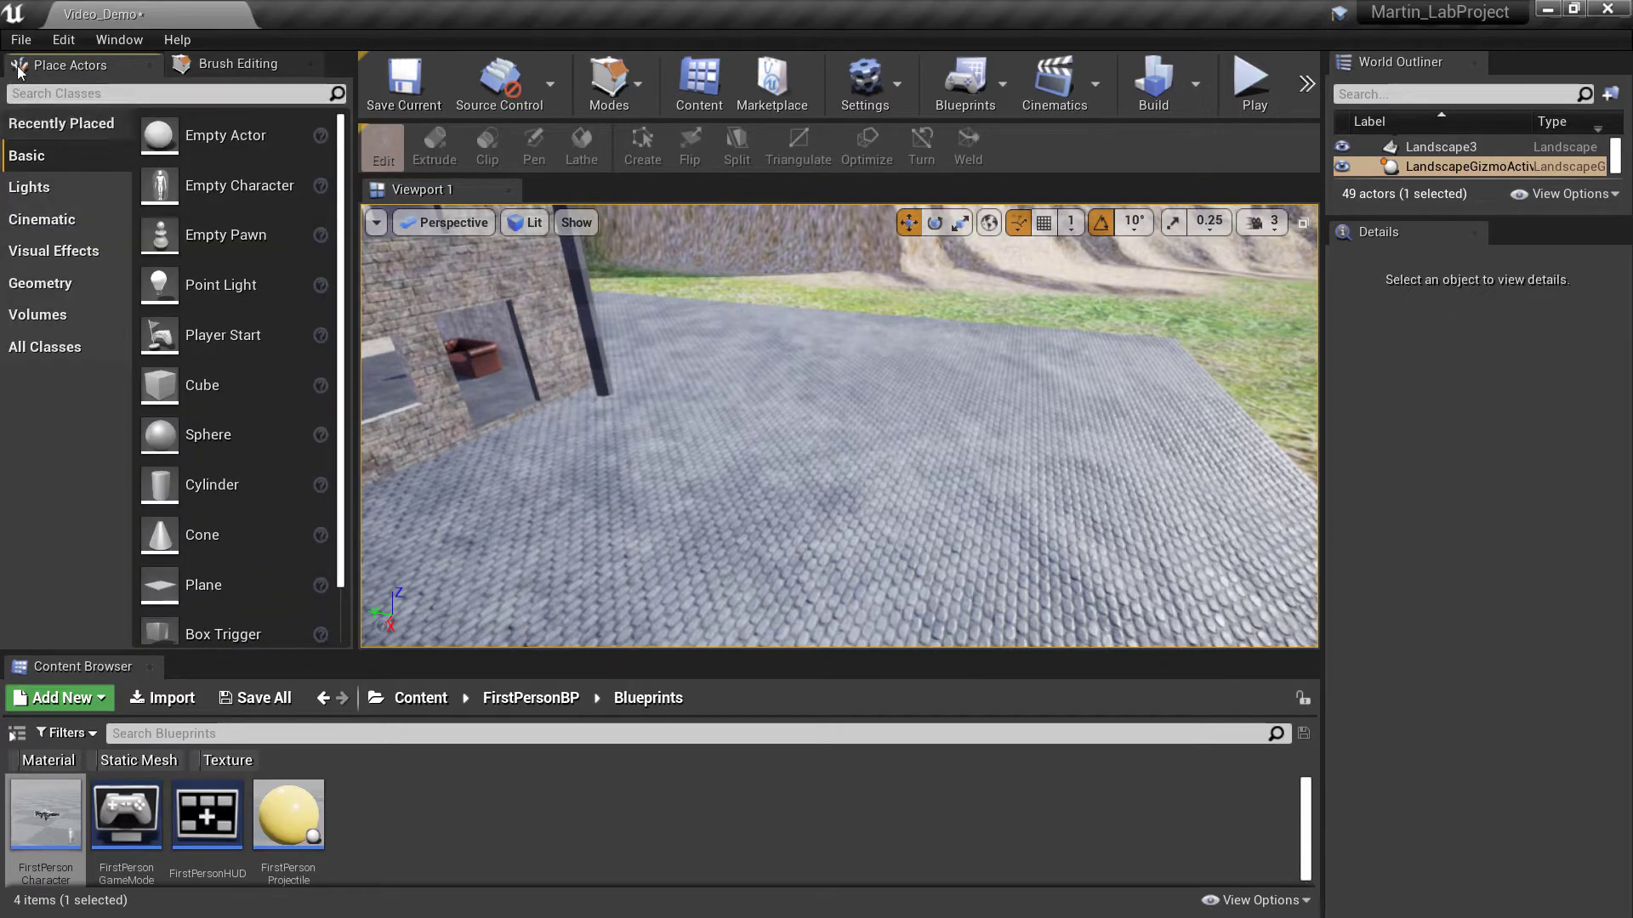
left_click(47, 283)
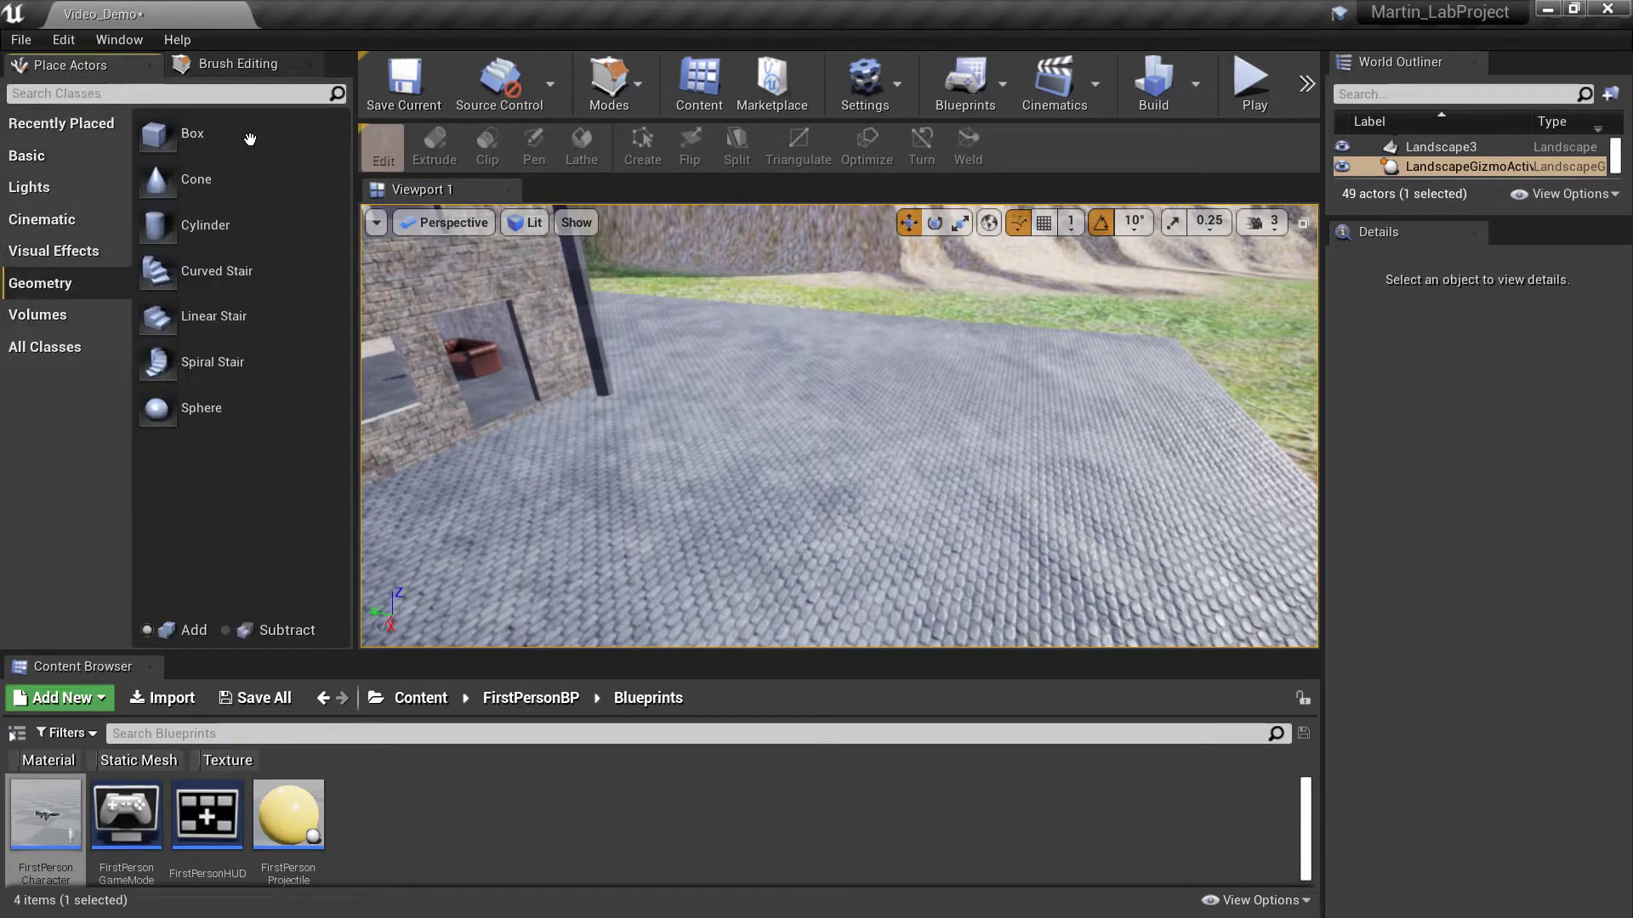
mouse_move(247, 134)
left_mouse_down()
mouse_move(739, 444)
mouse_move(718, 481)
left_mouse_up()
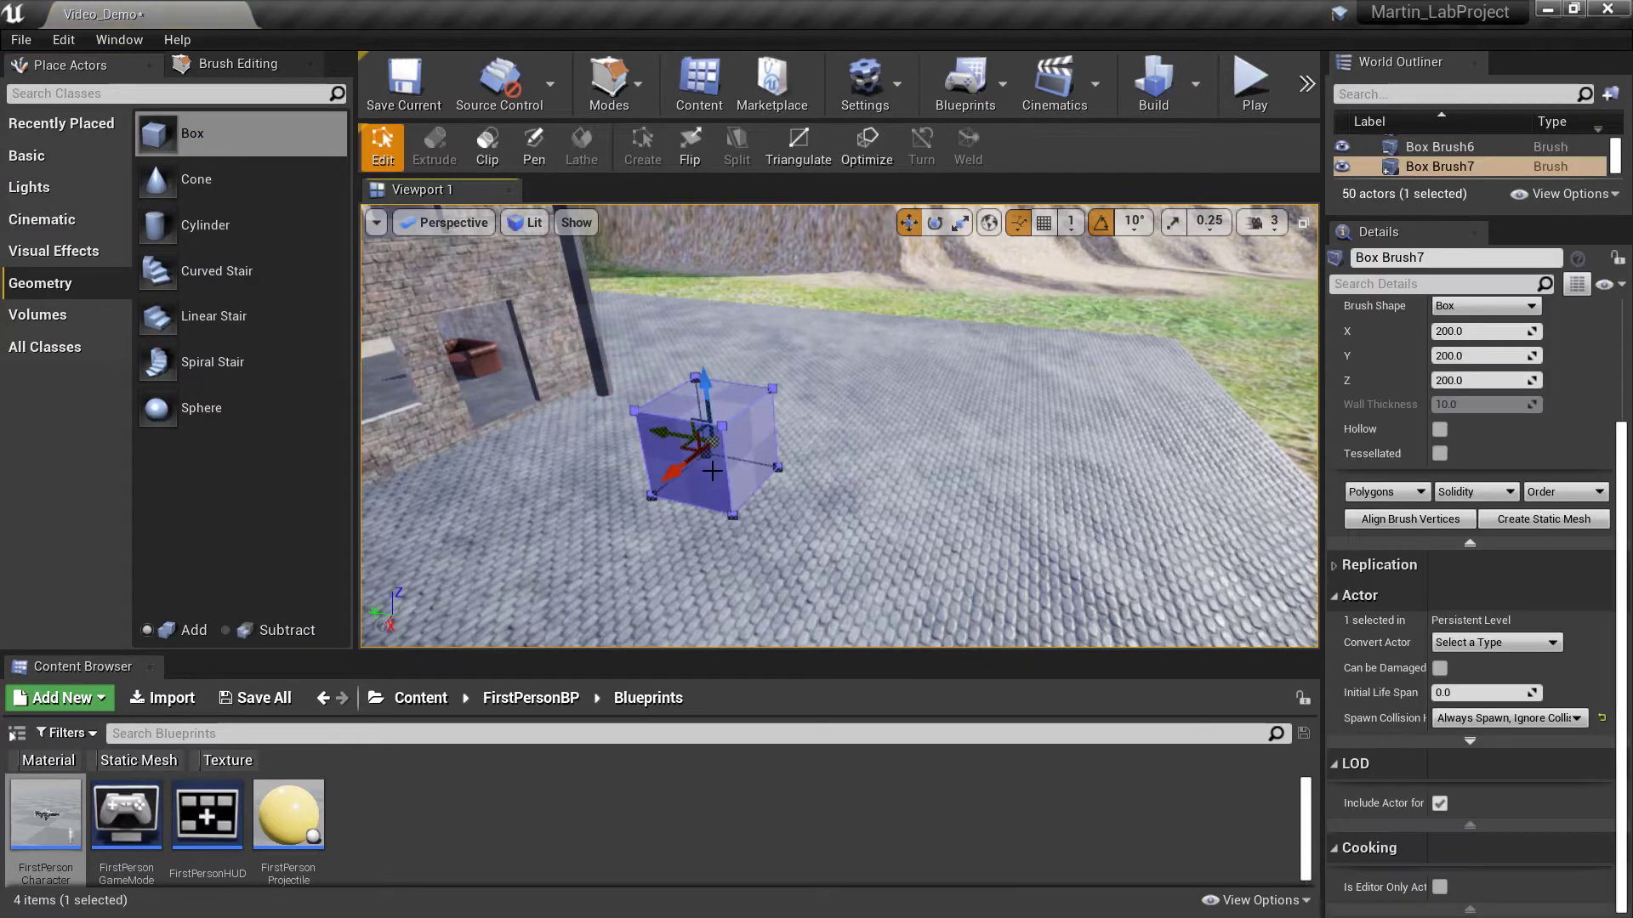
mouse_move(749, 479)
right_mouse_down()
mouse_move(715, 494)
mouse_move(650, 464)
mouse_move(638, 426)
mouse_move(685, 438)
right_mouse_up()
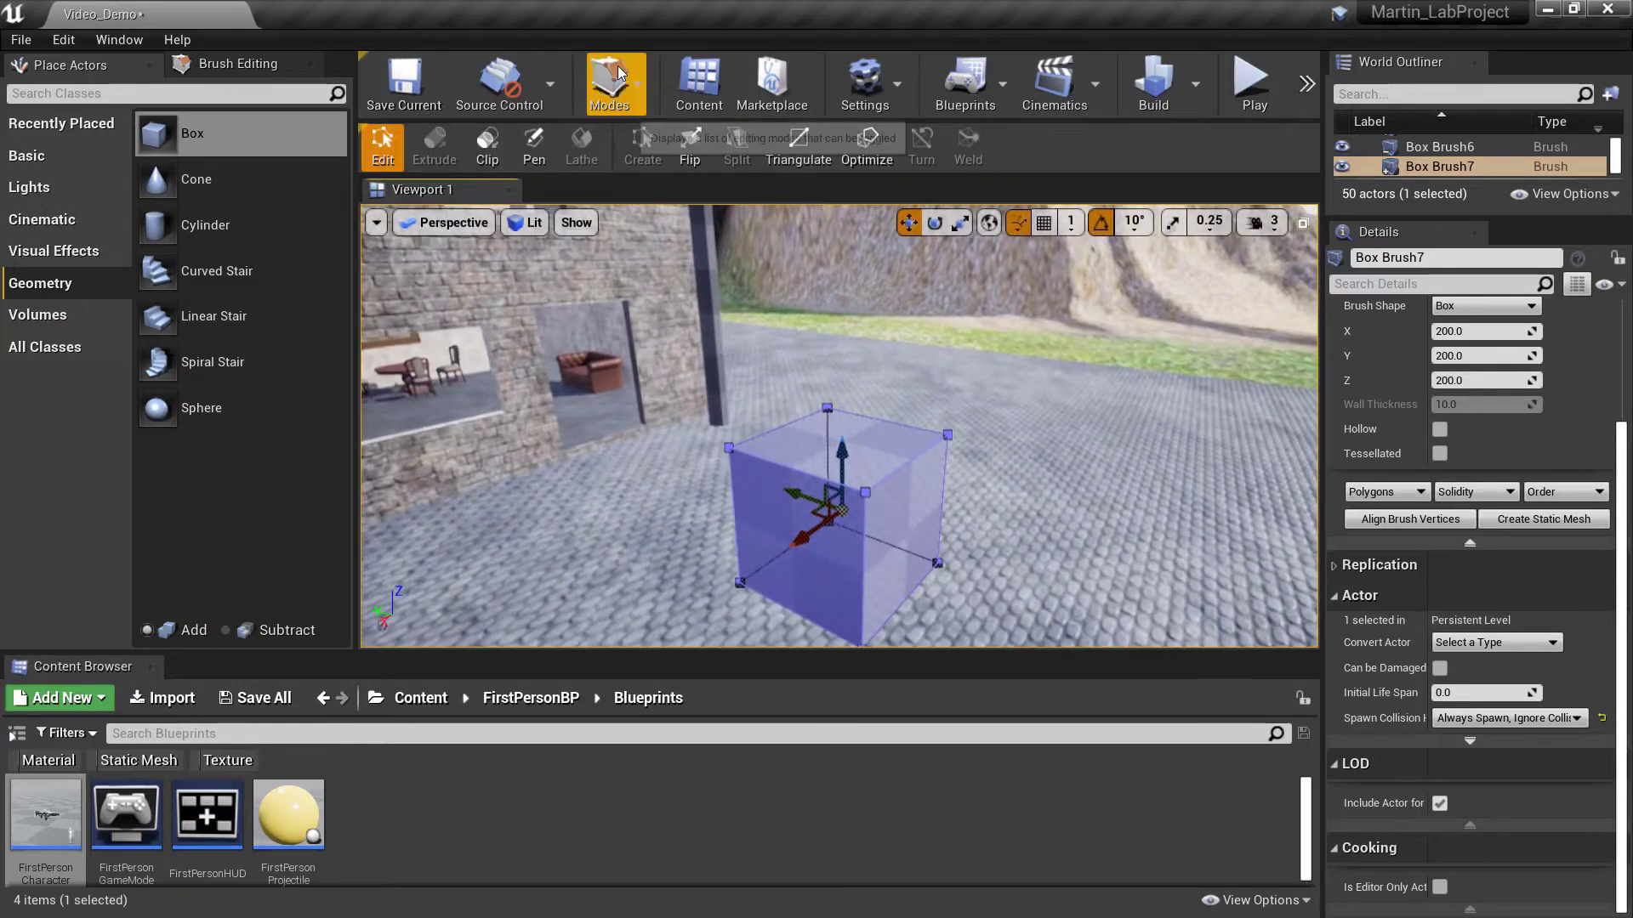
Step: Switch the editor to Select mode and return to Brush Editing mode, keeping the box brush selected
left_click(636, 95)
left_click(607, 142)
mouse_move(893, 503)
right_mouse_down()
mouse_move(893, 549)
mouse_move(932, 582)
mouse_move(897, 557)
mouse_move(974, 552)
mouse_move(889, 553)
mouse_move(776, 506)
right_mouse_up()
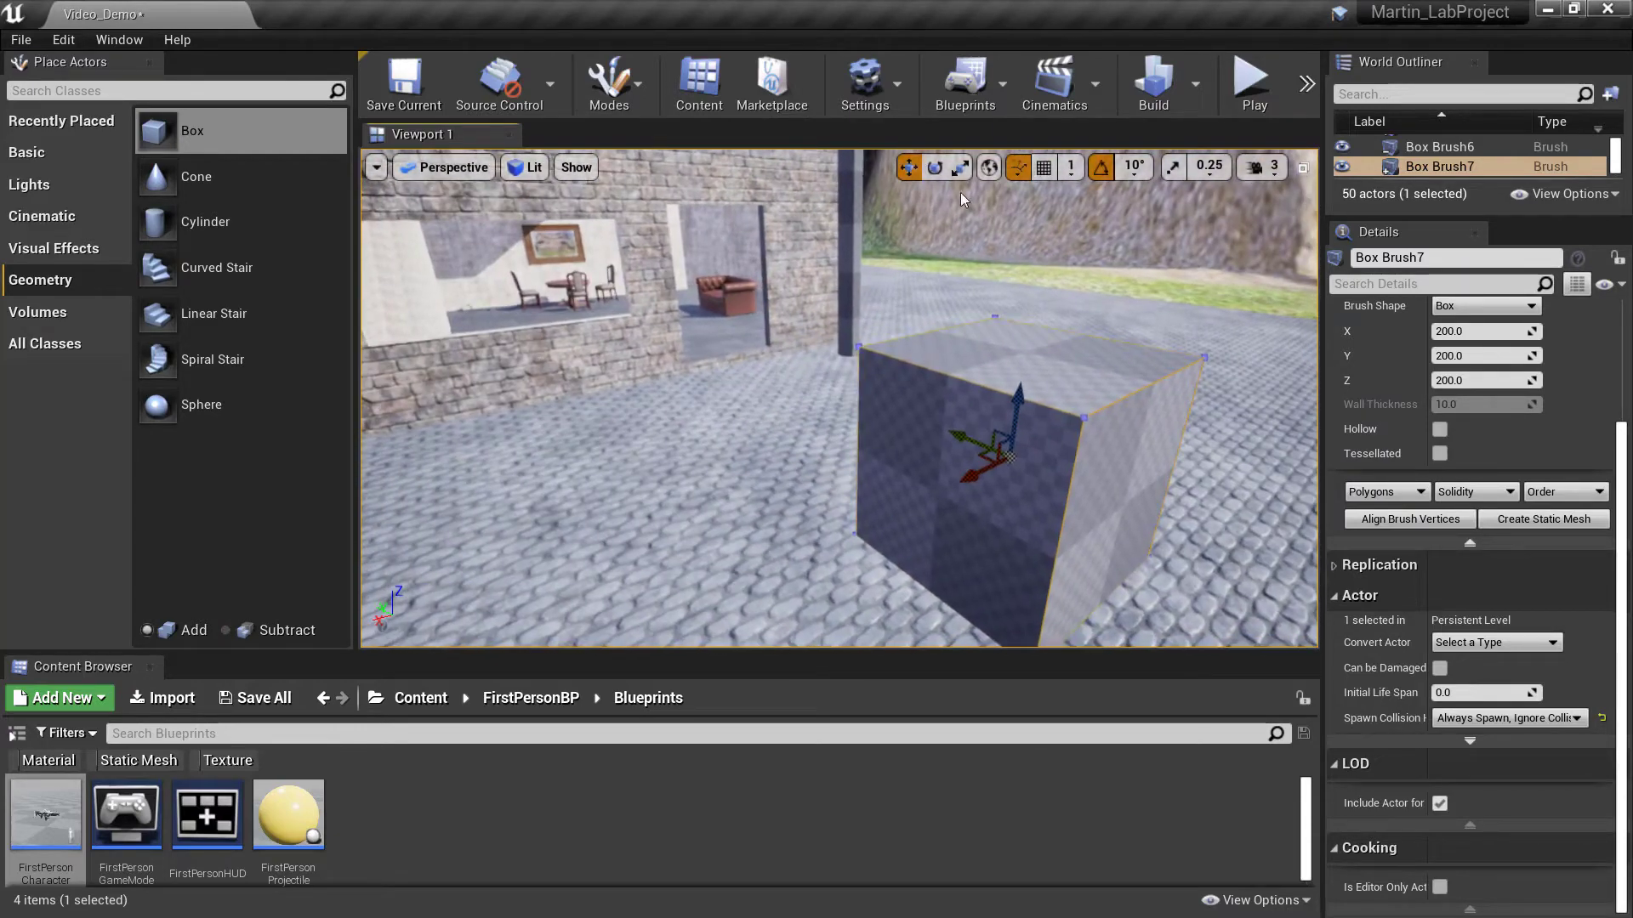
left_click(627, 85)
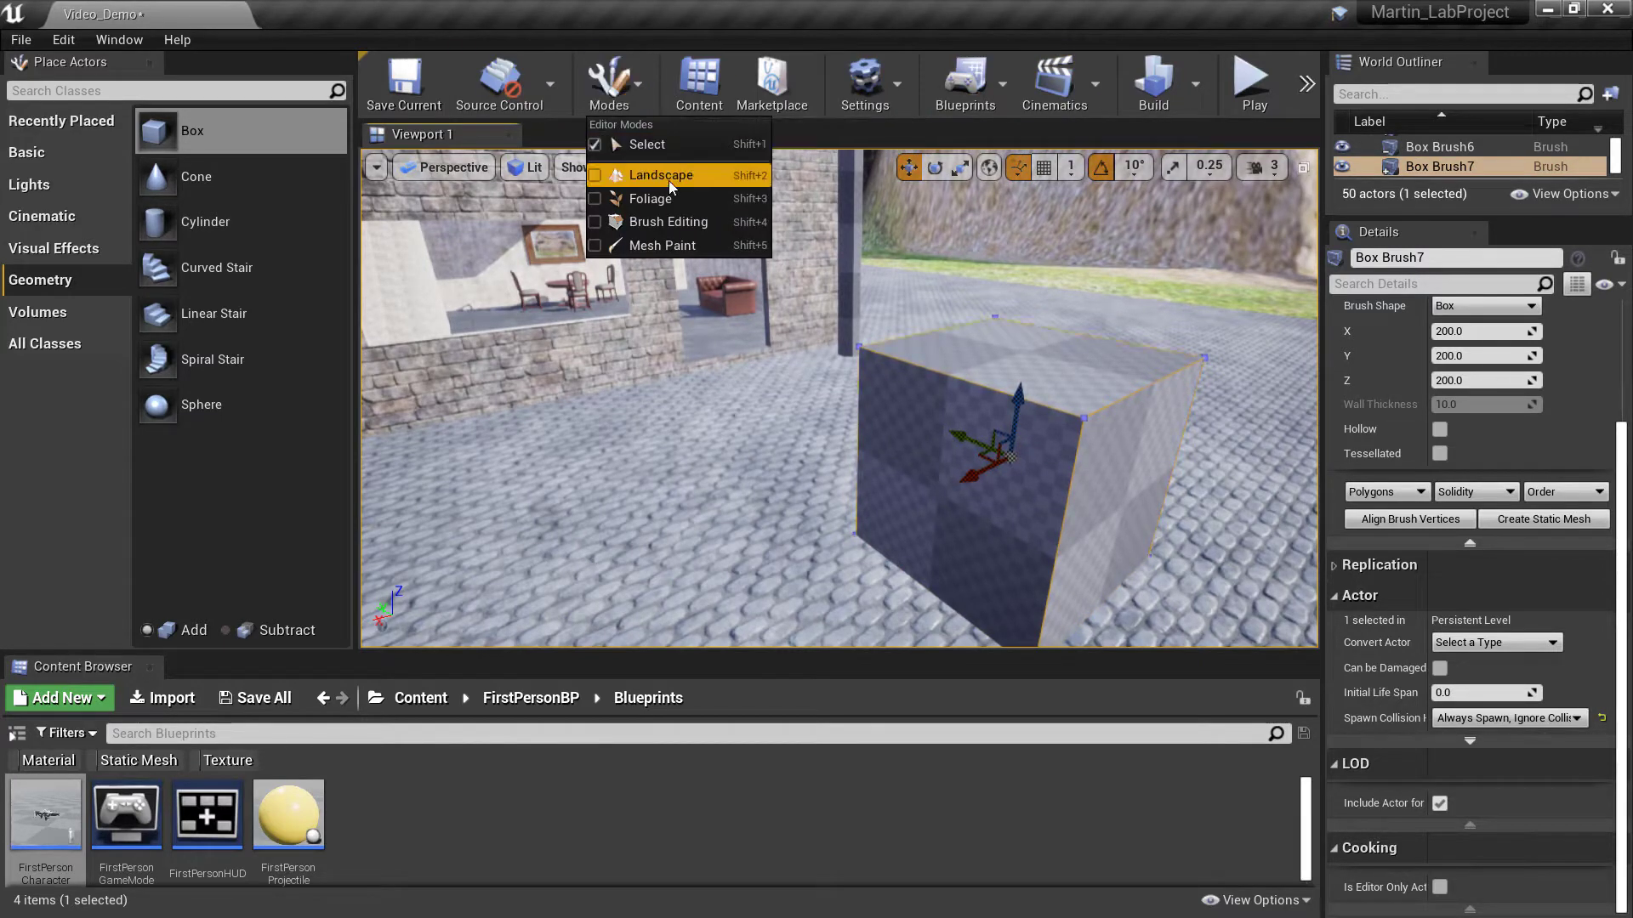
left_click(634, 225)
Step: Resize the box brush into a thin wall by setting X to 400 and Y to 50
mouse_move(839, 426)
right_mouse_down()
mouse_move(1088, 417)
mouse_move(936, 425)
mouse_move(1250, 429)
mouse_move(1306, 447)
mouse_move(1459, 395)
mouse_move(1518, 417)
mouse_move(859, 425)
mouse_move(1046, 434)
right_mouse_up()
mouse_move(840, 426)
right_mouse_down()
mouse_move(634, 459)
mouse_move(650, 481)
mouse_move(812, 425)
mouse_move(693, 430)
mouse_move(876, 421)
right_mouse_up()
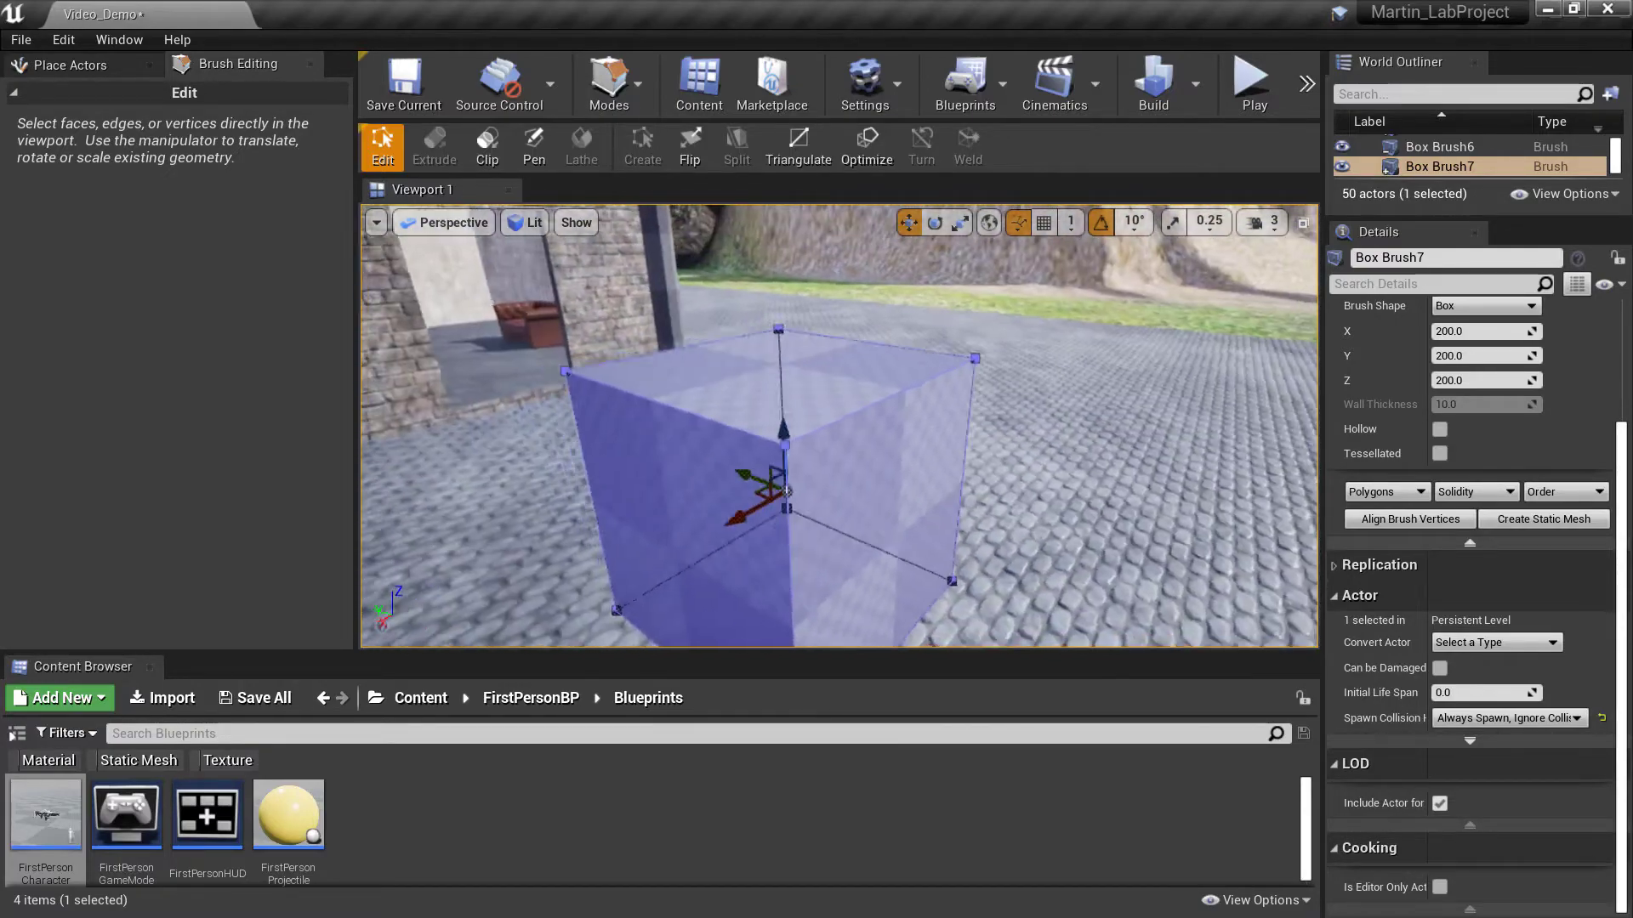
mouse_move(840, 425)
right_mouse_down()
mouse_move(829, 497)
mouse_move(824, 357)
mouse_move(816, 430)
right_mouse_up()
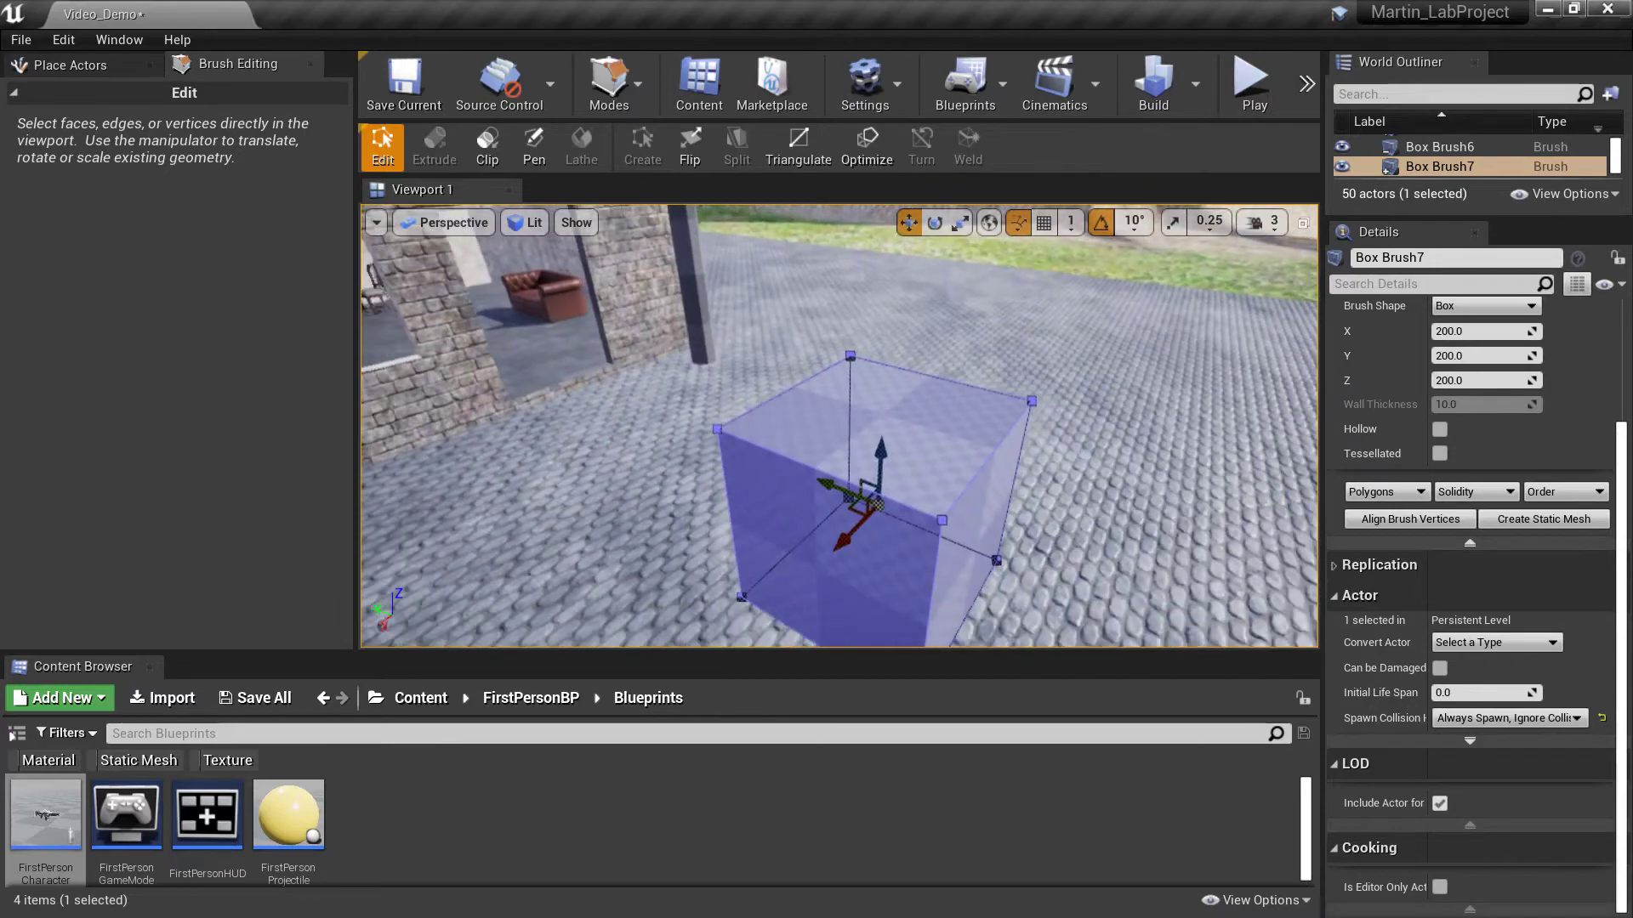
key("s")
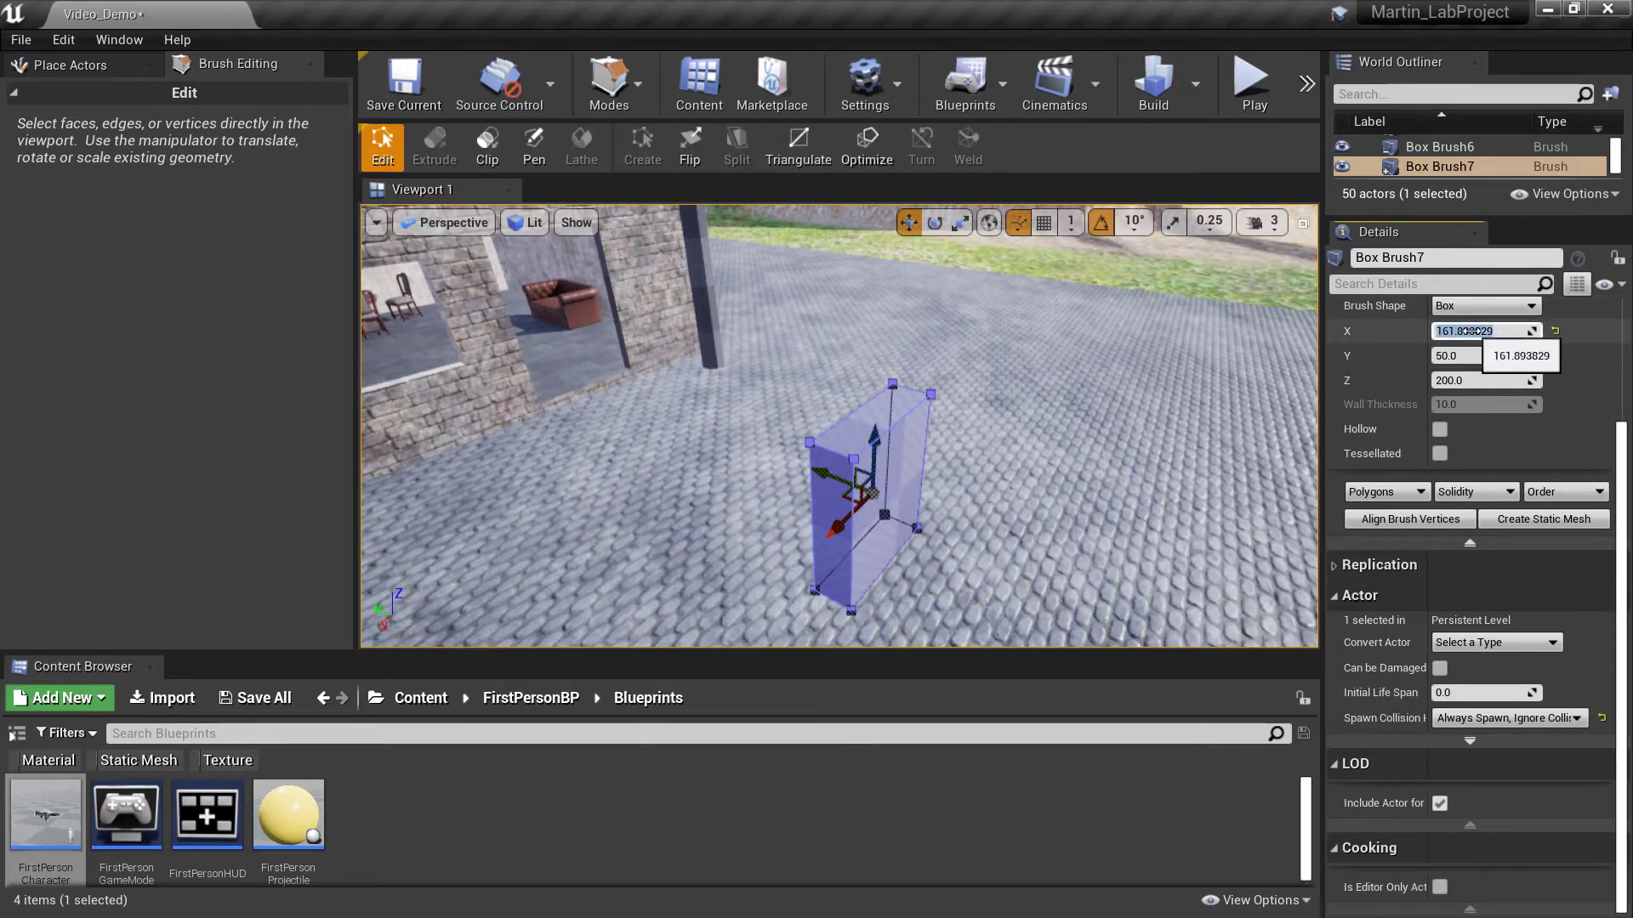
key("Return")
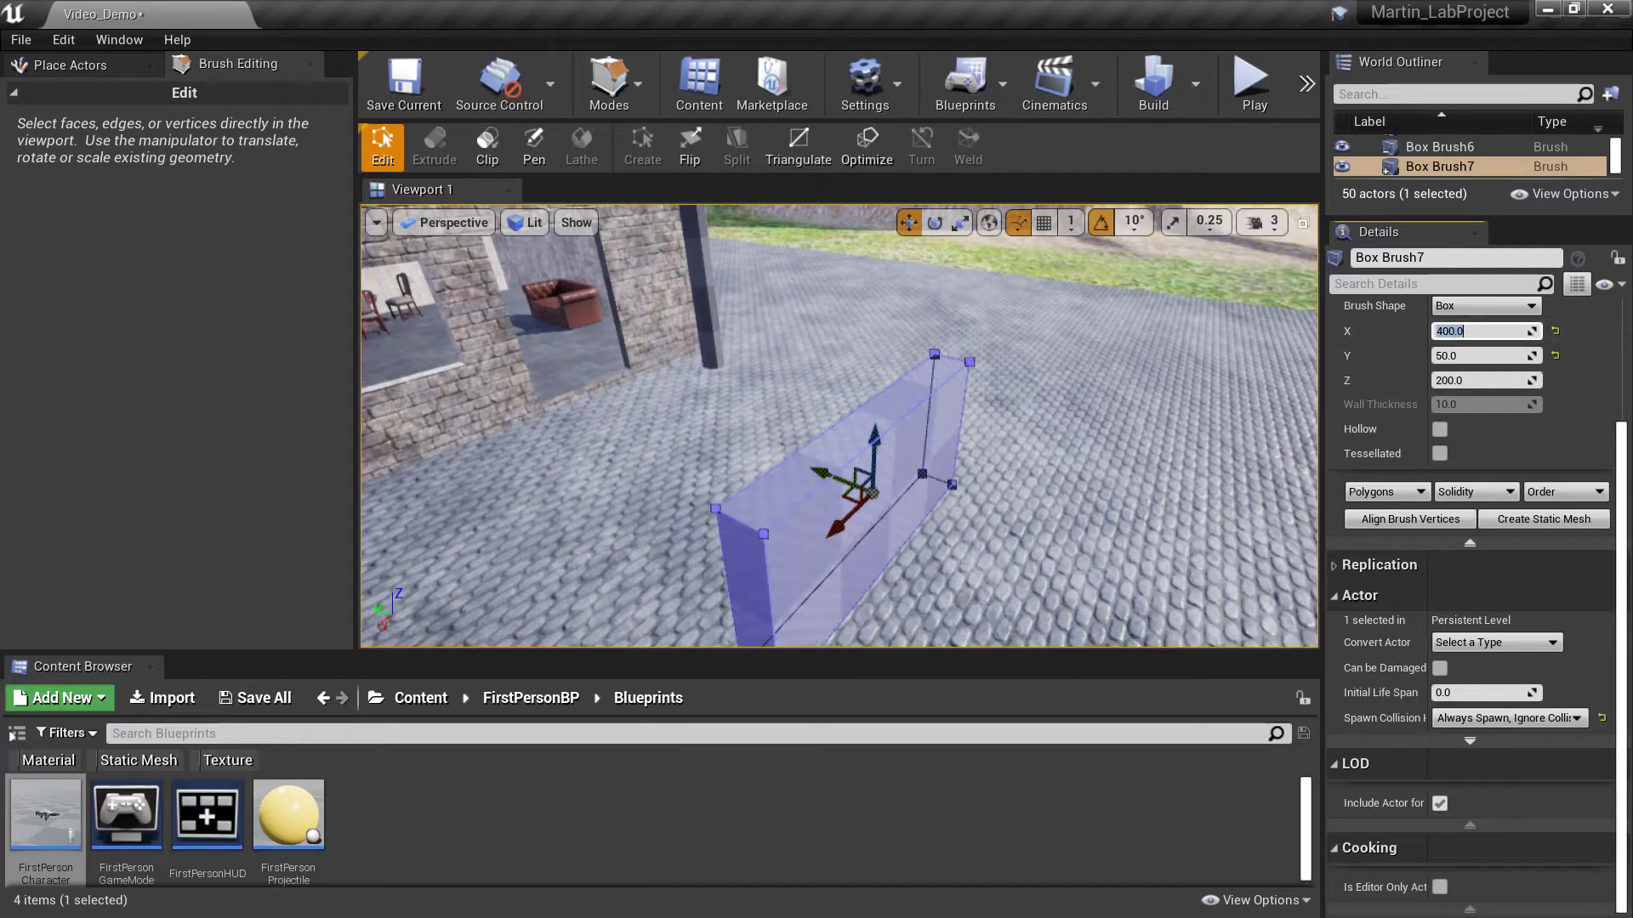
Step: Examine the thin wall brush and its corner vertices from several angles
mouse_move(838, 425)
right_mouse_down()
mouse_move(711, 425)
mouse_move(668, 450)
mouse_move(634, 426)
right_mouse_up()
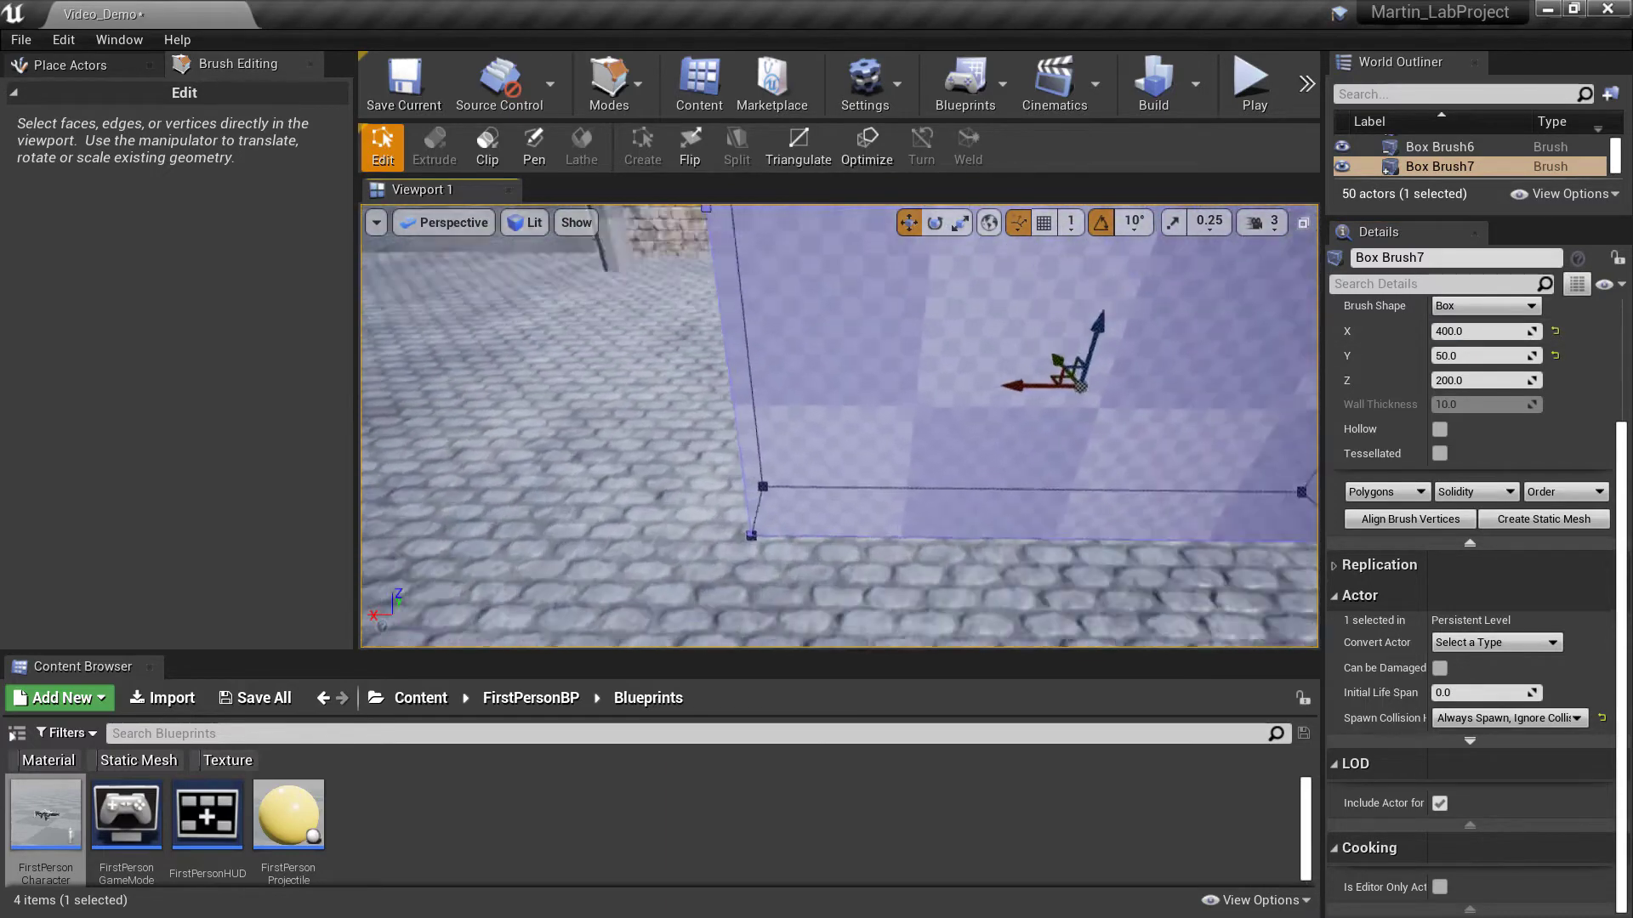
right_click_drag(739, 630, 790, 528)
key("s")
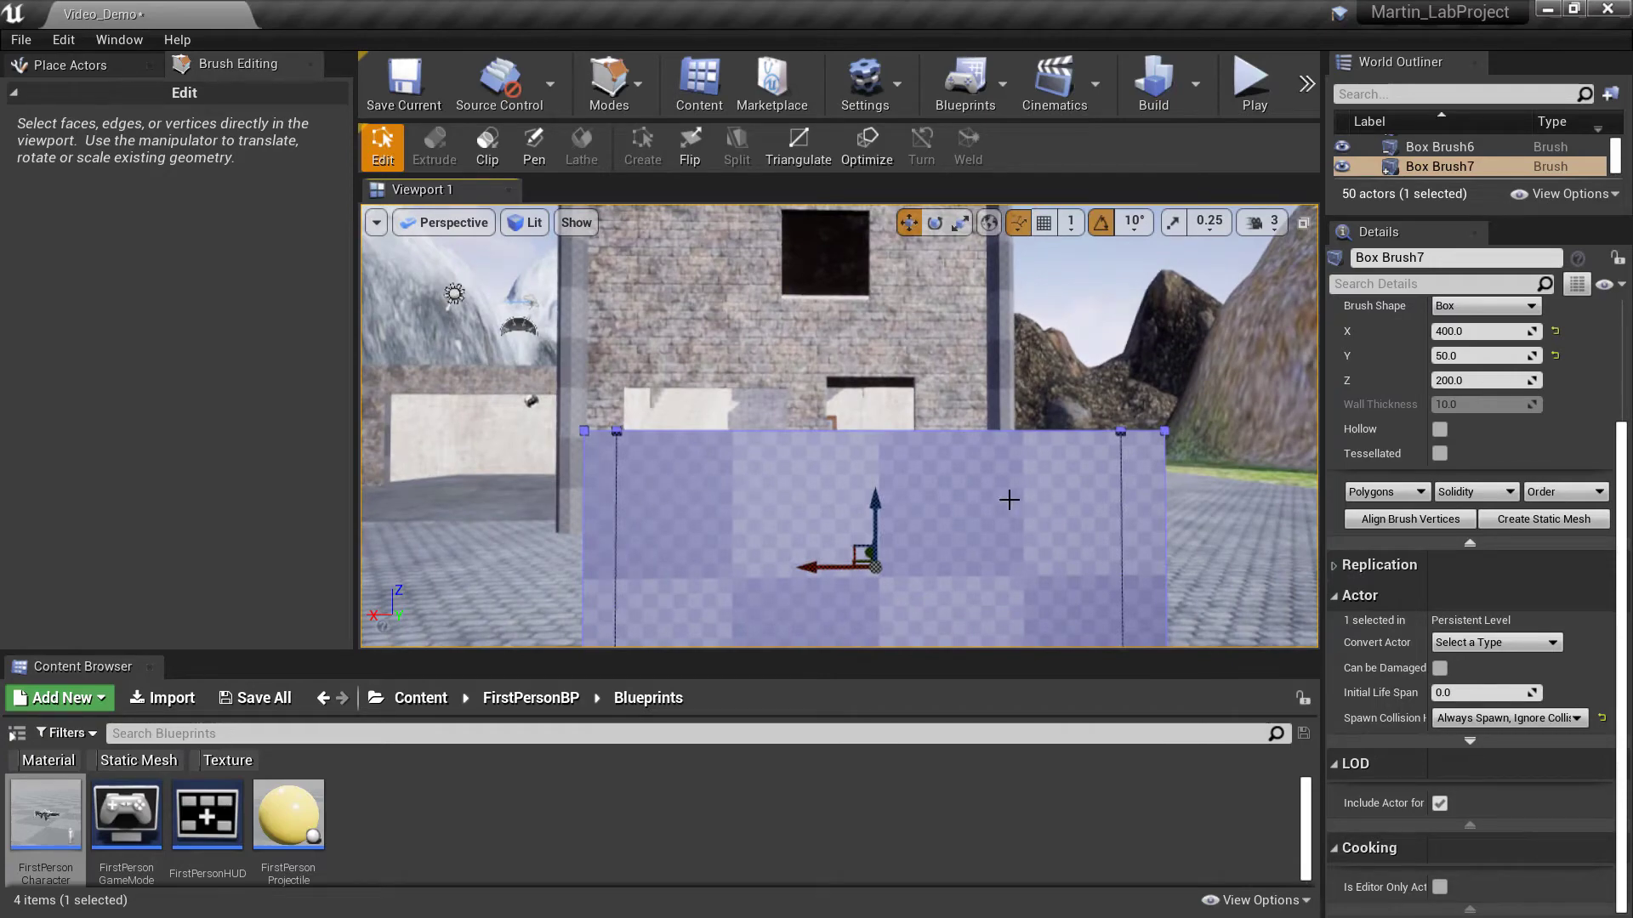
mouse_move(1032, 493)
right_mouse_down()
mouse_move(1032, 425)
mouse_move(1135, 493)
mouse_move(1134, 578)
mouse_move(1202, 561)
mouse_move(1169, 570)
mouse_move(1203, 579)
mouse_move(1185, 578)
right_mouse_up()
key("w")
key("s")
key("a")
right_click_drag(991, 464, 837, 302)
right_click_drag(802, 564, 787, 462)
Step: Deform one end of the wall brush by pulling its top corner vertices outward and one of them downward
mouse_move(1126, 488)
right_mouse_down()
mouse_move(1250, 549)
mouse_move(1250, 497)
right_mouse_up()
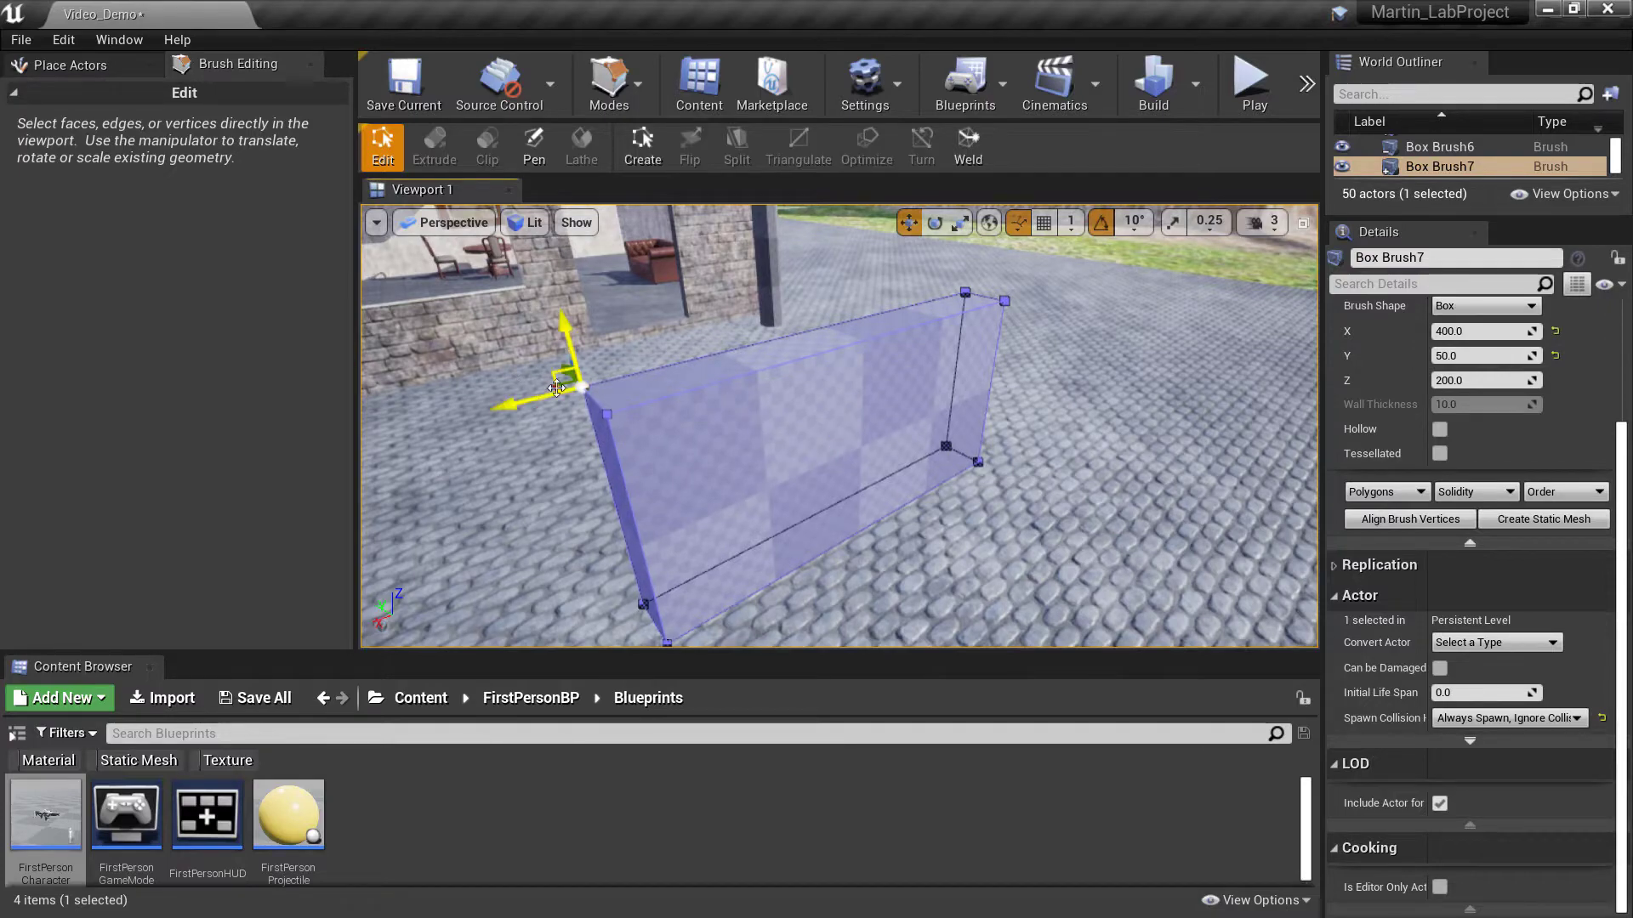
mouse_move(556, 388)
right_mouse_down()
mouse_move(489, 328)
mouse_move(544, 272)
mouse_move(595, 425)
mouse_move(562, 408)
mouse_move(544, 358)
right_mouse_up()
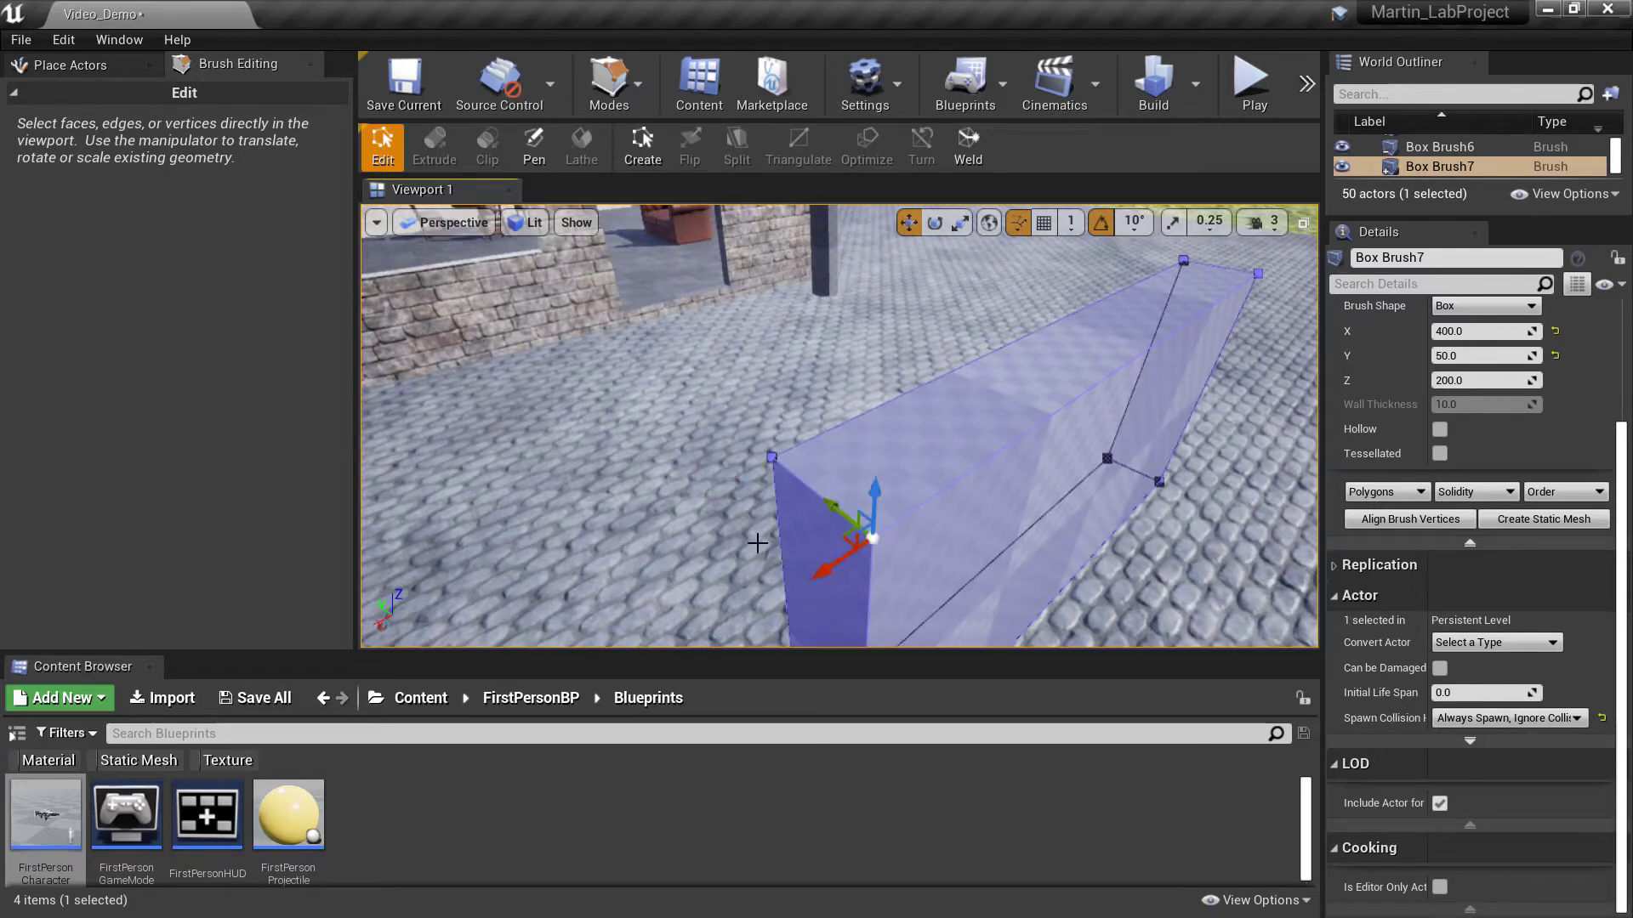
right_click_drag(757, 544, 761, 528)
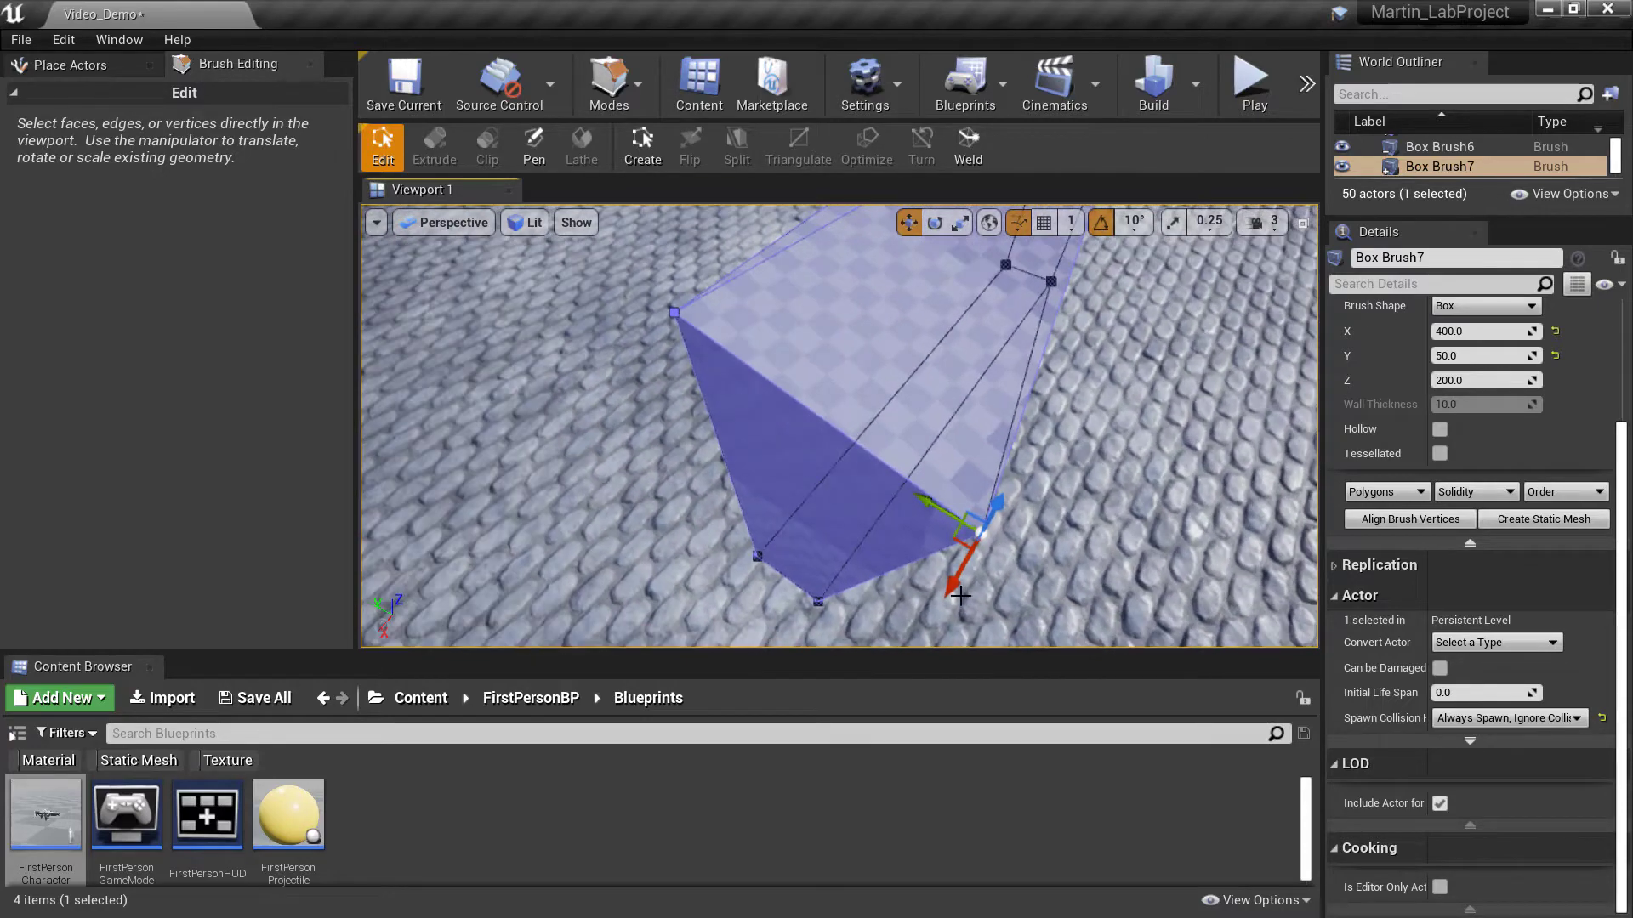
left_click_drag(1046, 516, 1045, 513)
mouse_move(1045, 512)
right_mouse_down()
mouse_move(961, 498)
mouse_move(867, 425)
mouse_move(723, 494)
mouse_move(646, 485)
mouse_move(570, 426)
mouse_move(816, 502)
mouse_move(748, 485)
mouse_move(808, 544)
mouse_move(918, 442)
right_mouse_up()
right_click_drag(602, 358, 603, 355)
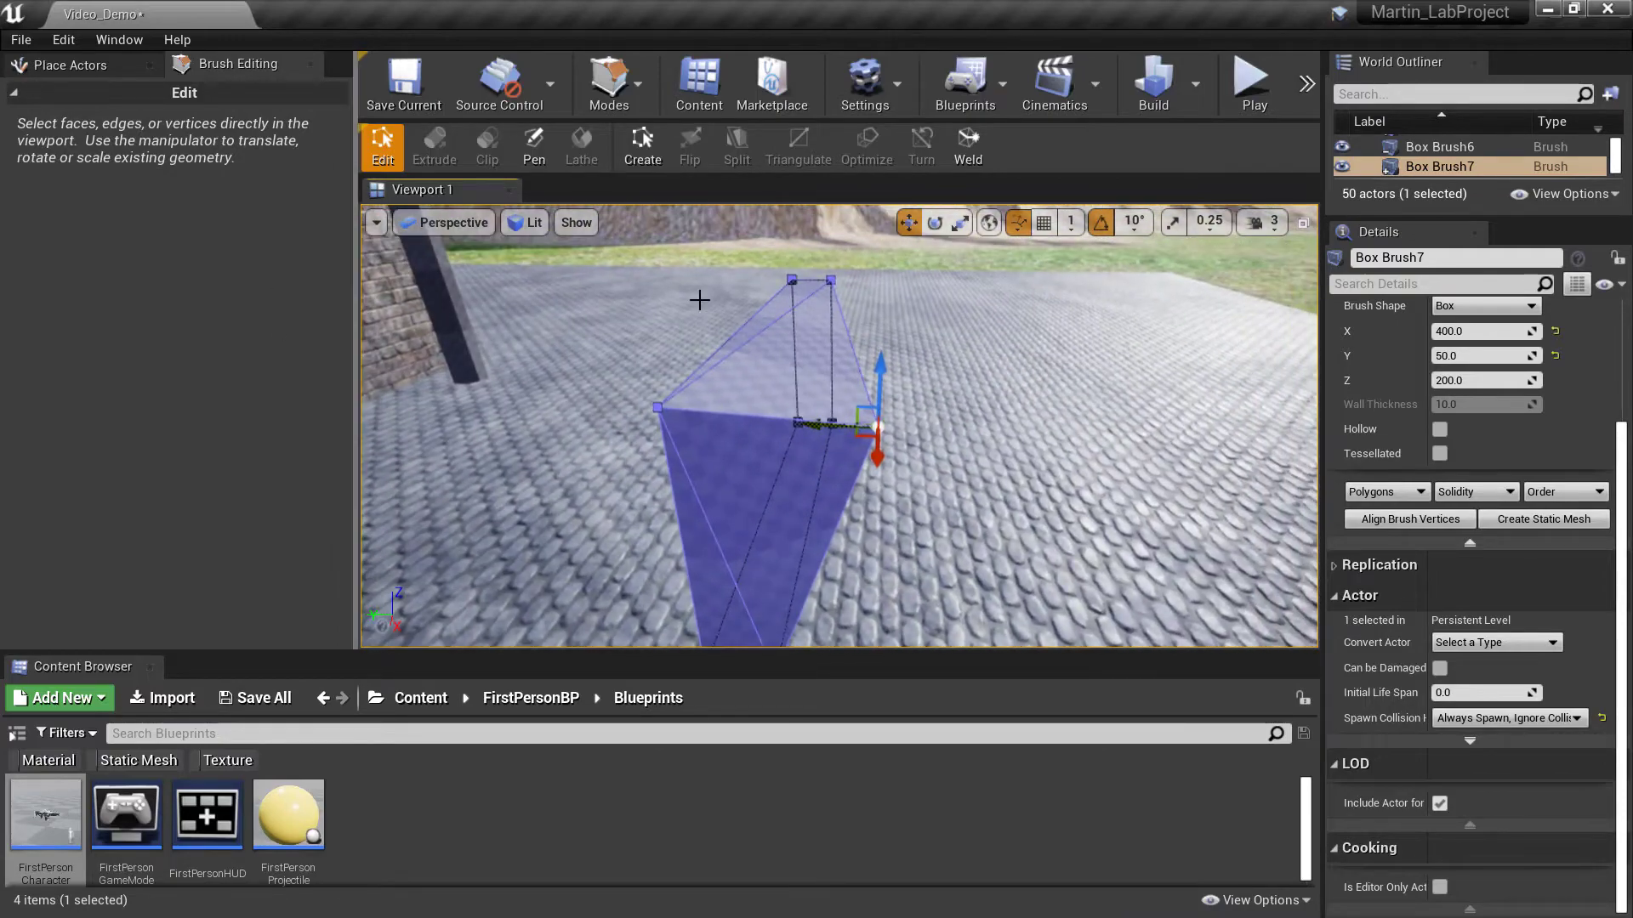
mouse_move(699, 299)
right_mouse_down()
mouse_move(578, 336)
mouse_move(647, 408)
mouse_move(698, 417)
mouse_move(646, 349)
mouse_move(706, 378)
mouse_move(748, 365)
mouse_move(808, 413)
right_mouse_up()
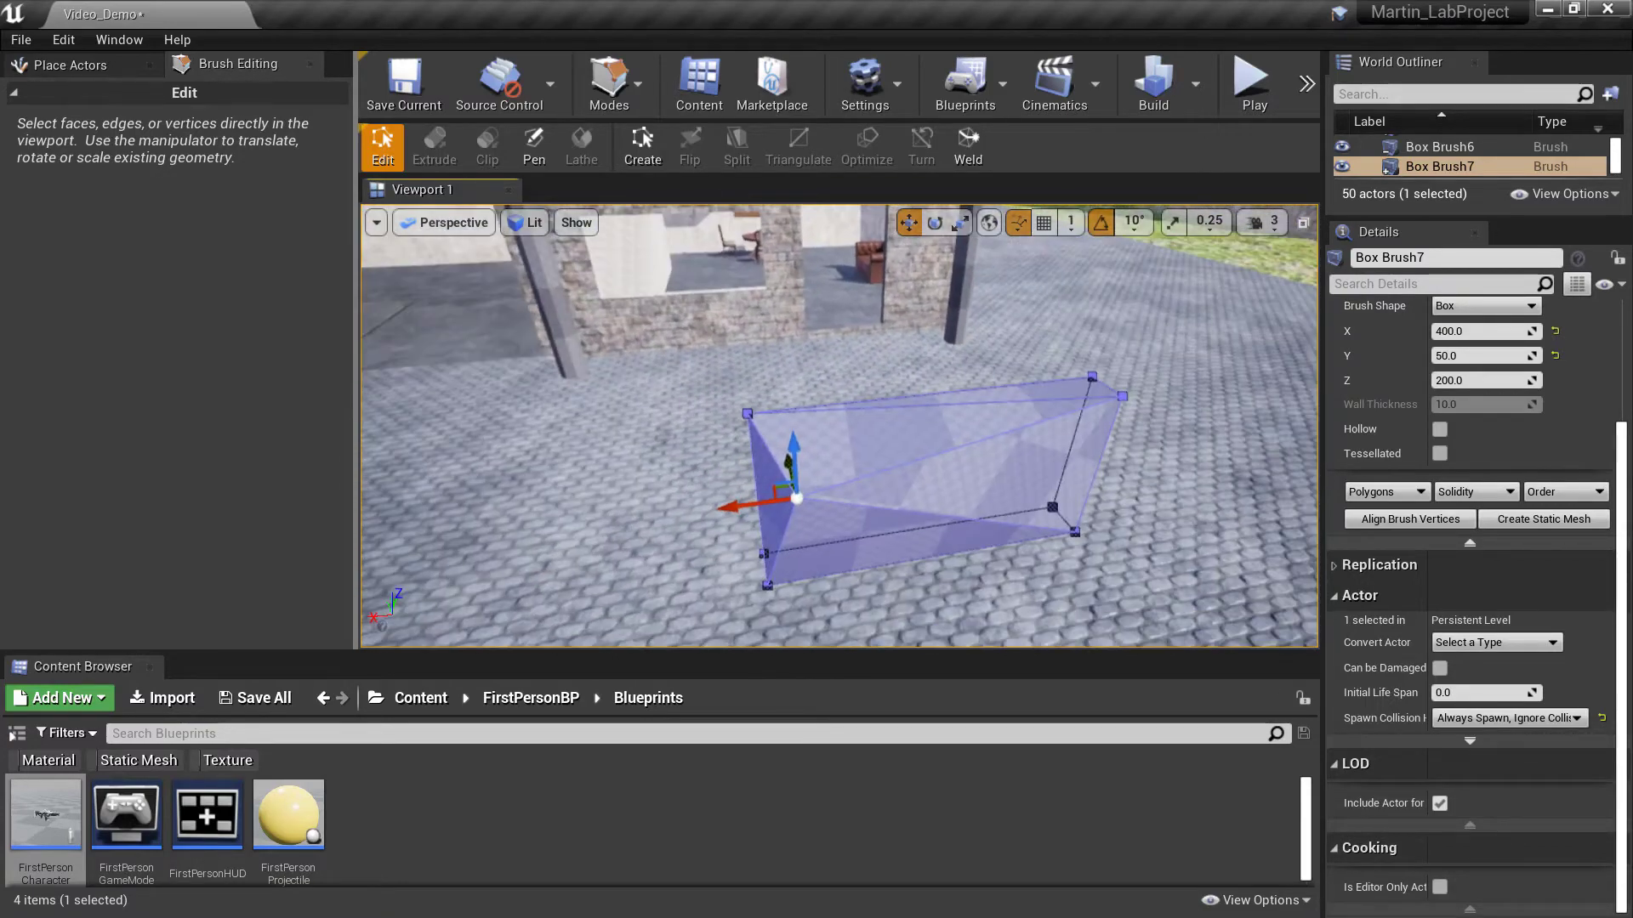
Step: Switch to Select mode and undo the vertex moves on the wall brush
left_click(634, 70)
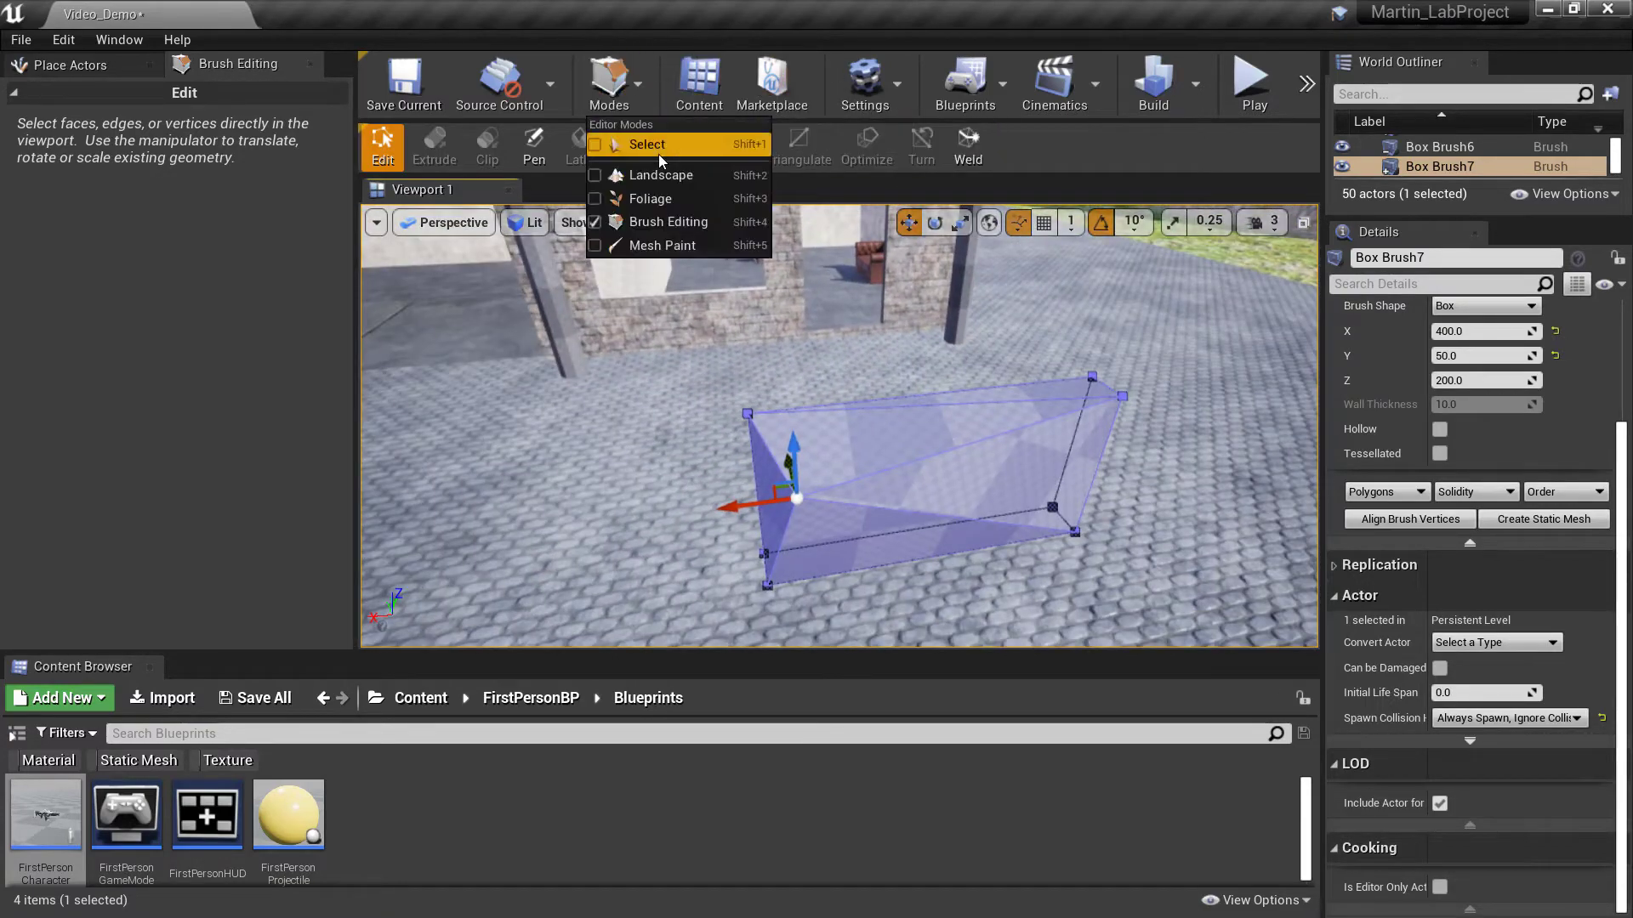
left_click(646, 144)
mouse_move(773, 408)
right_mouse_down()
mouse_move(1229, 407)
mouse_move(1280, 429)
mouse_move(1308, 407)
mouse_move(1316, 434)
mouse_move(1318, 419)
right_mouse_up()
key("ctrl+z")
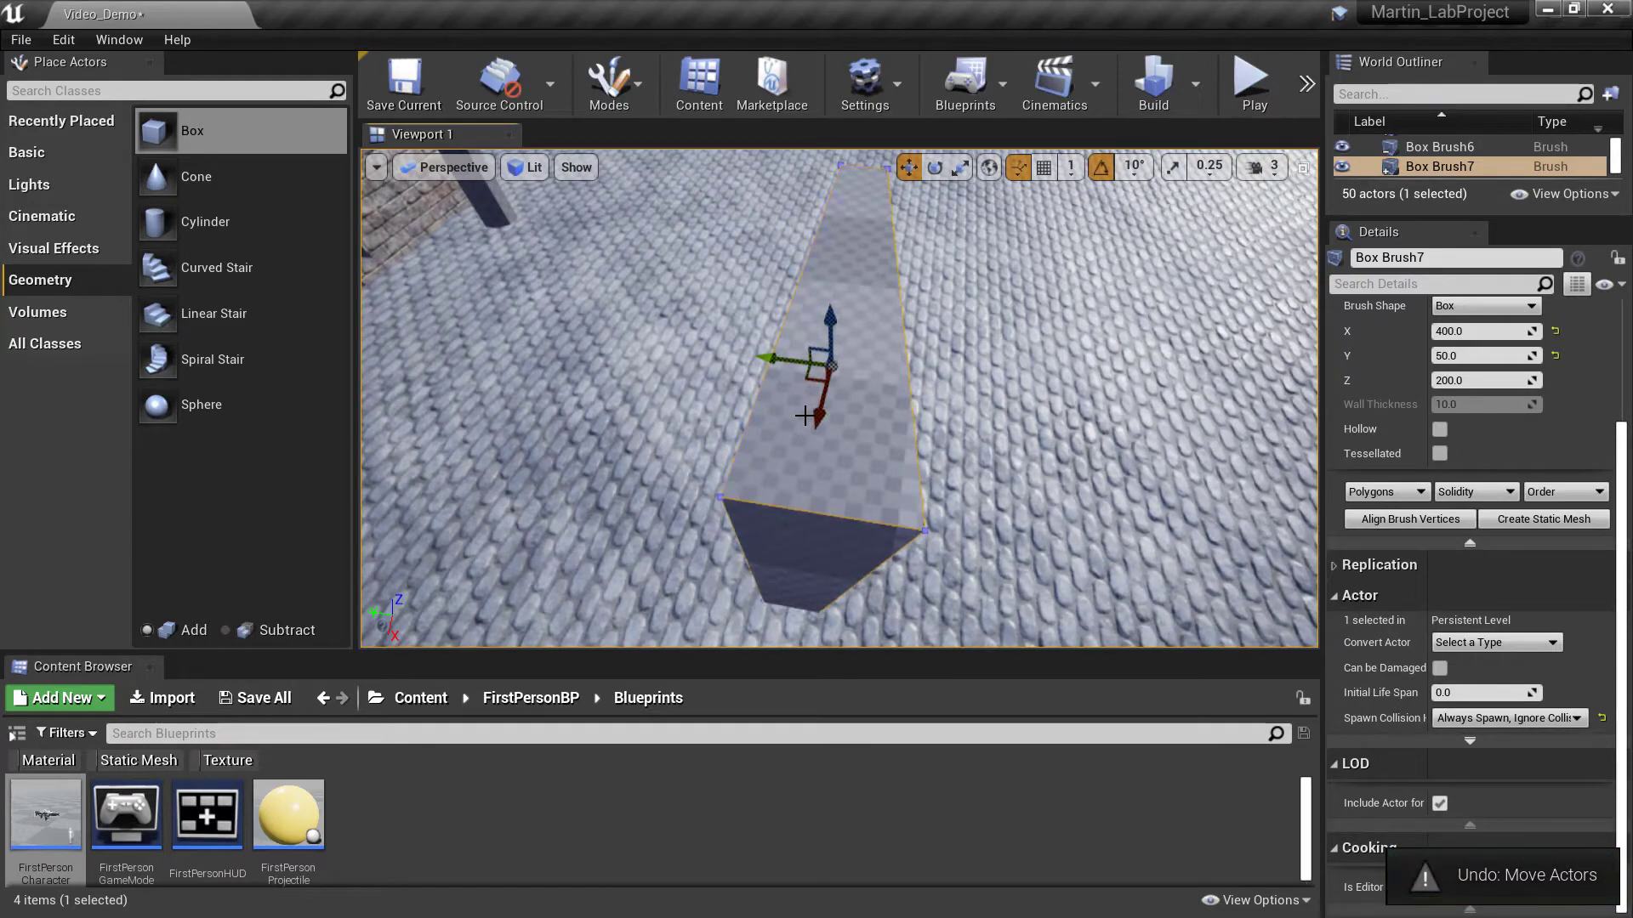
right_click_drag(839, 398, 765, 336)
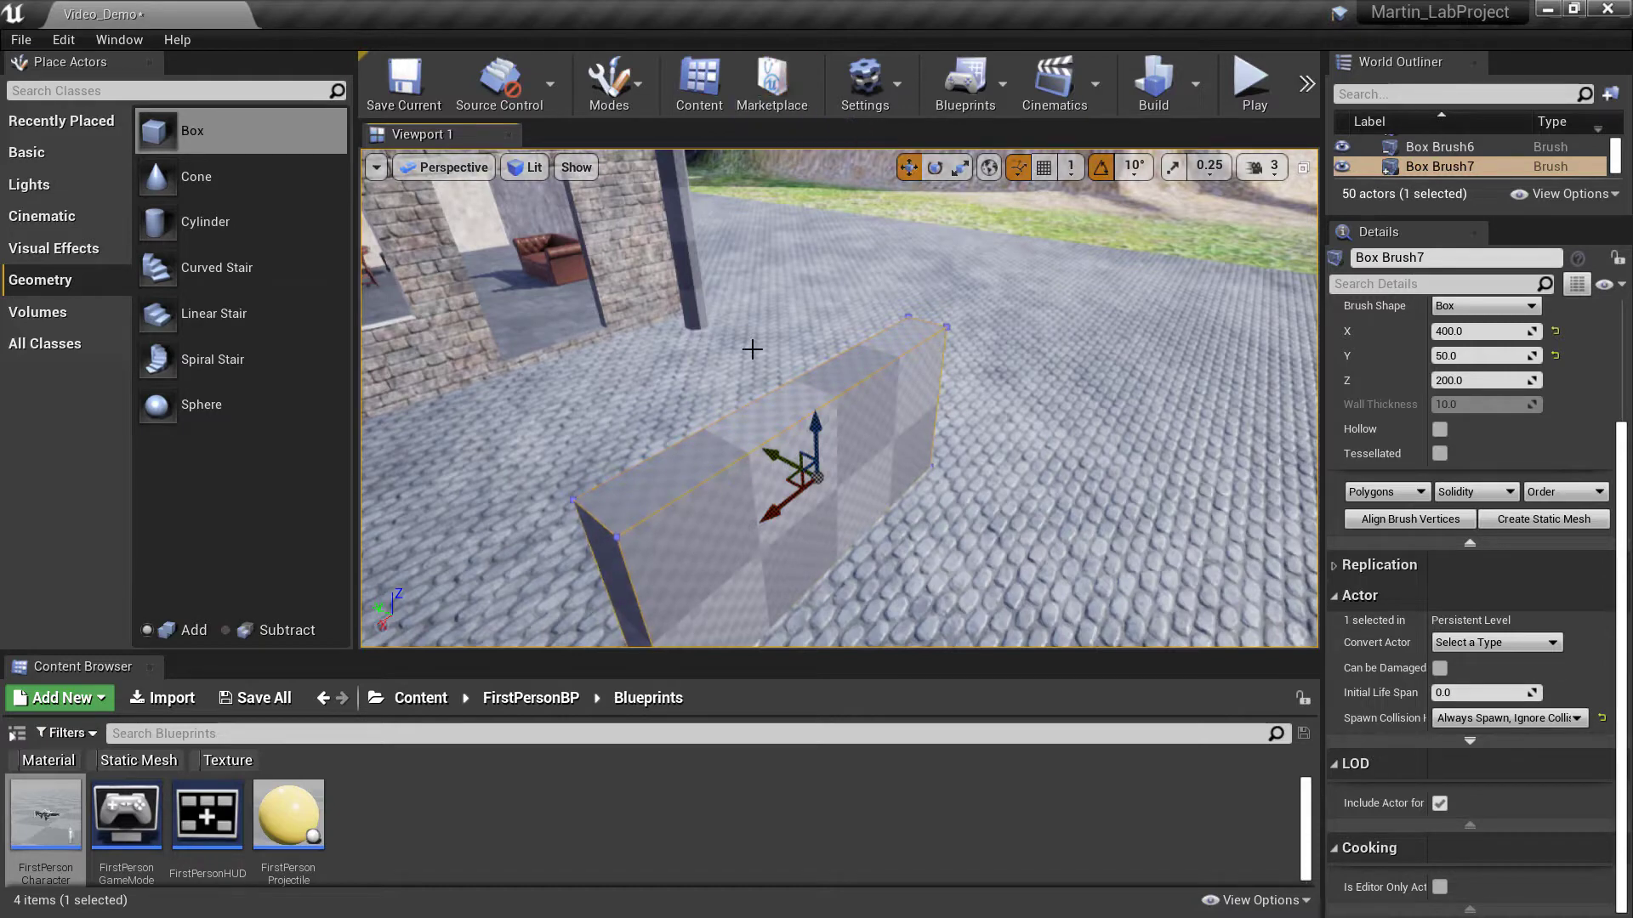
Step: In Brush Editing mode, lengthen the wall brush by moving its narrow end face outward along the X axis
left_click(624, 68)
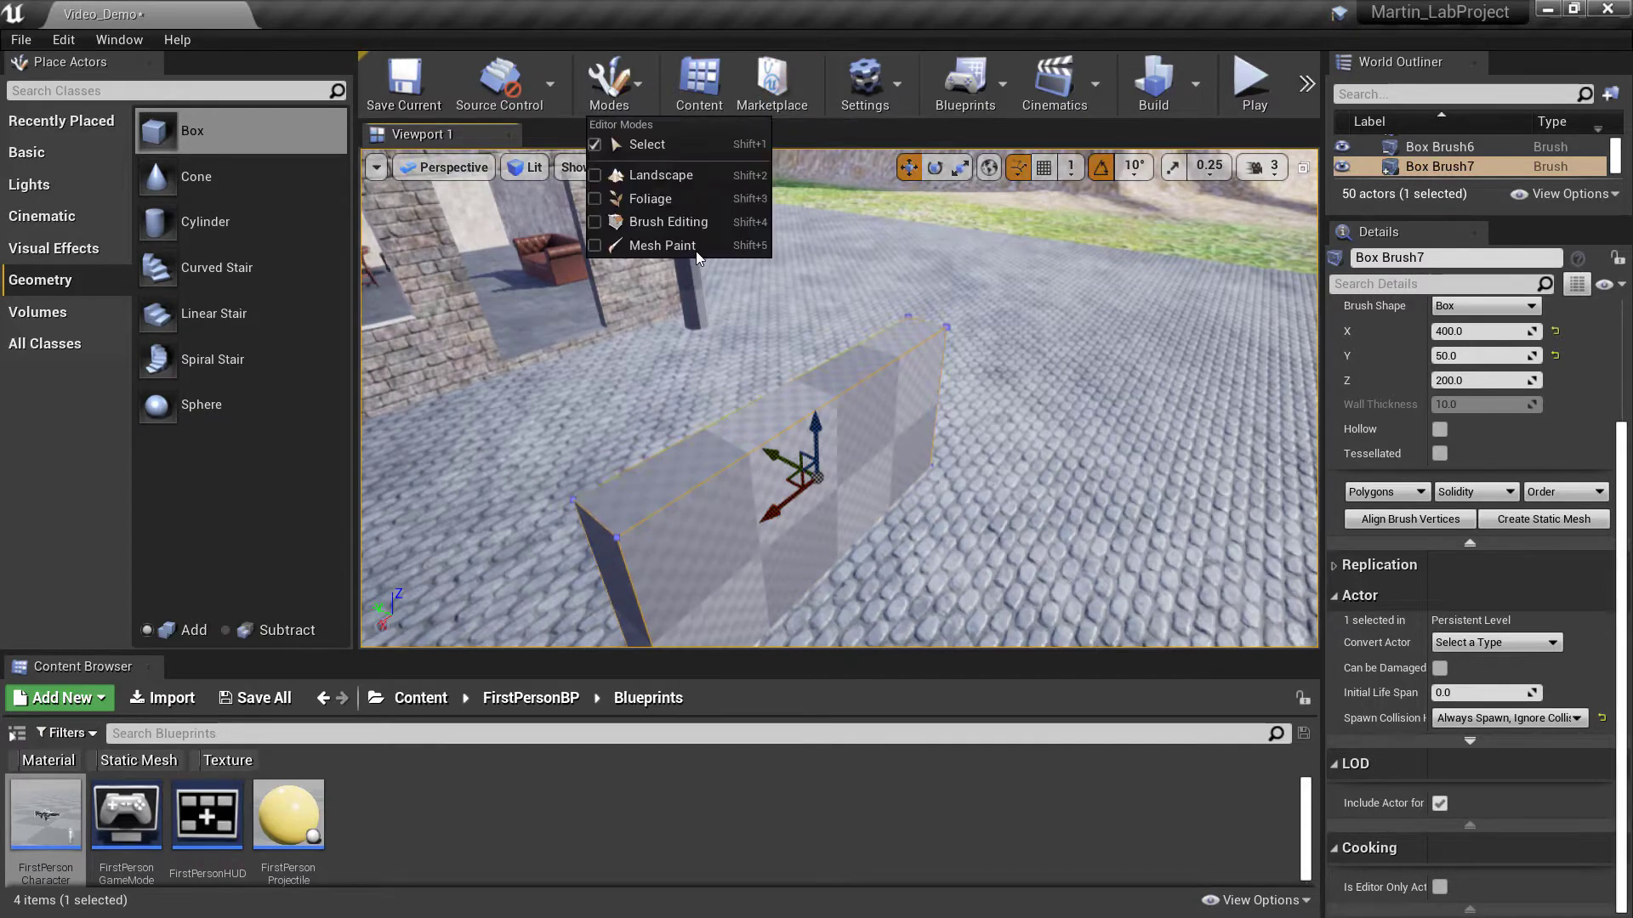
left_click(643, 215)
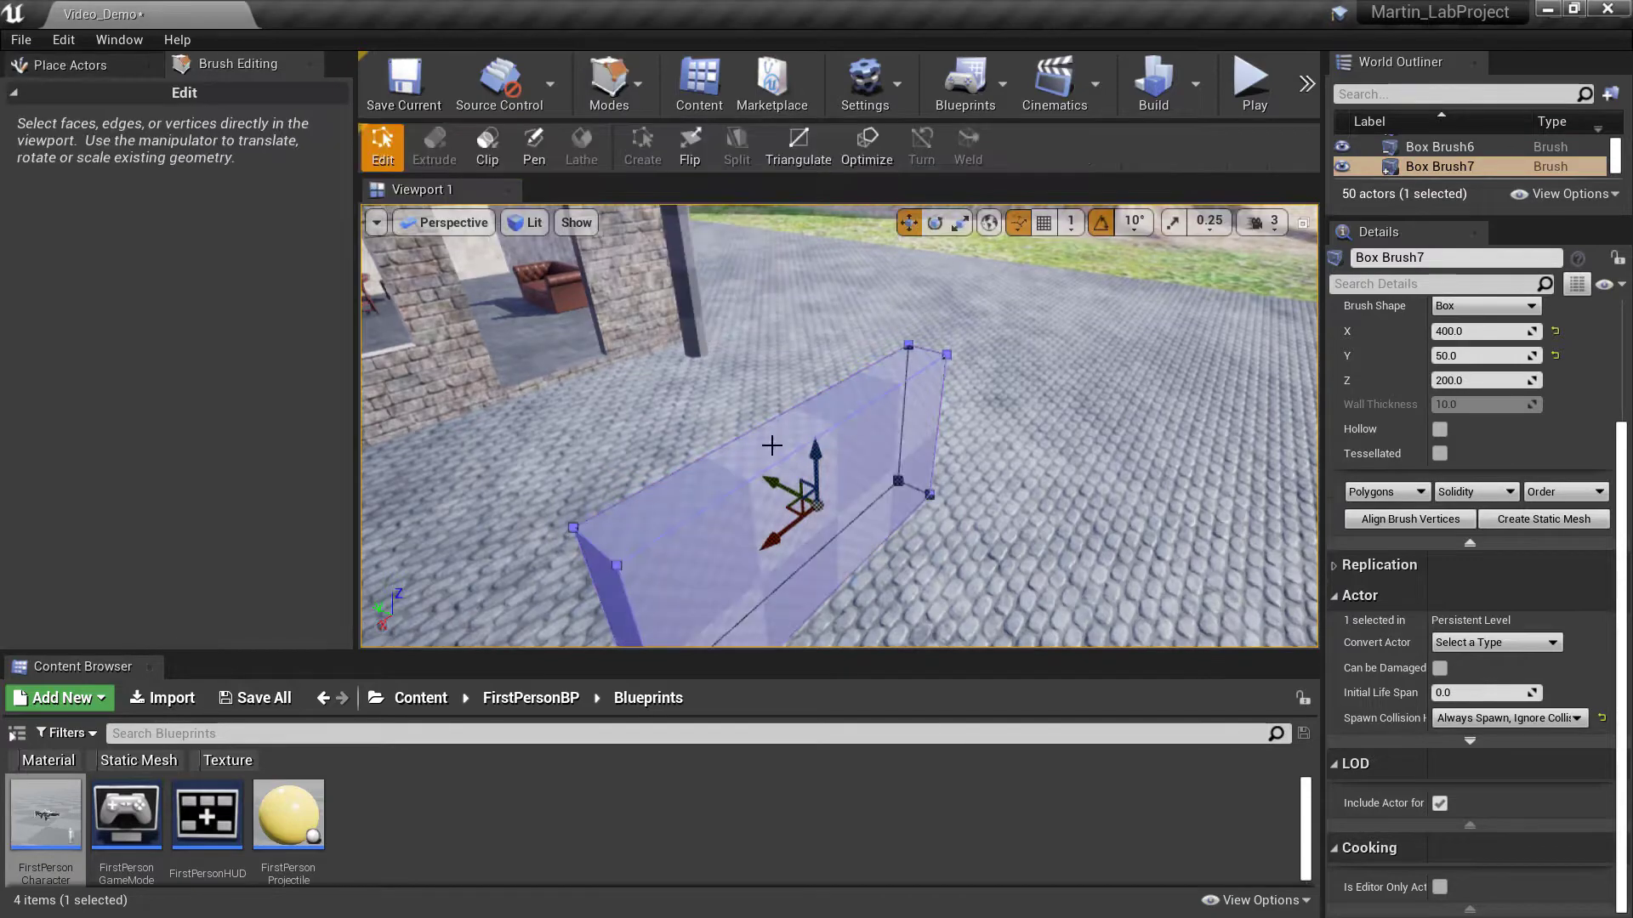
mouse_move(770, 445)
right_mouse_down()
mouse_move(885, 544)
mouse_move(791, 629)
mouse_move(716, 433)
right_mouse_up()
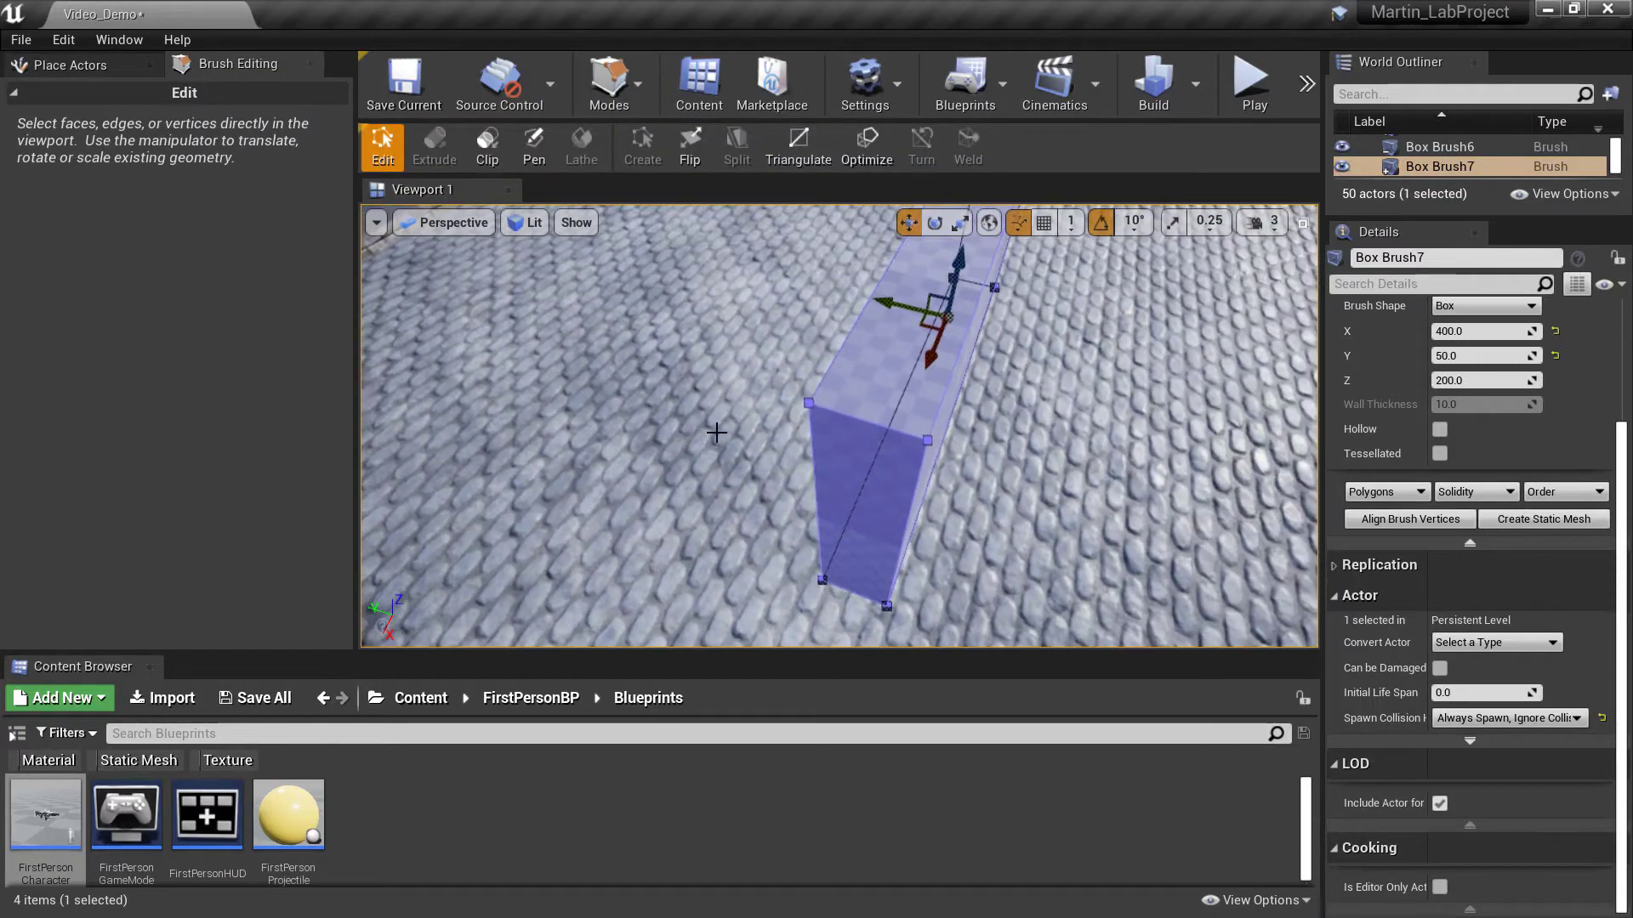
left_click(886, 497)
right_click_drag(886, 497, 907, 464)
right_click_drag(874, 392, 850, 392)
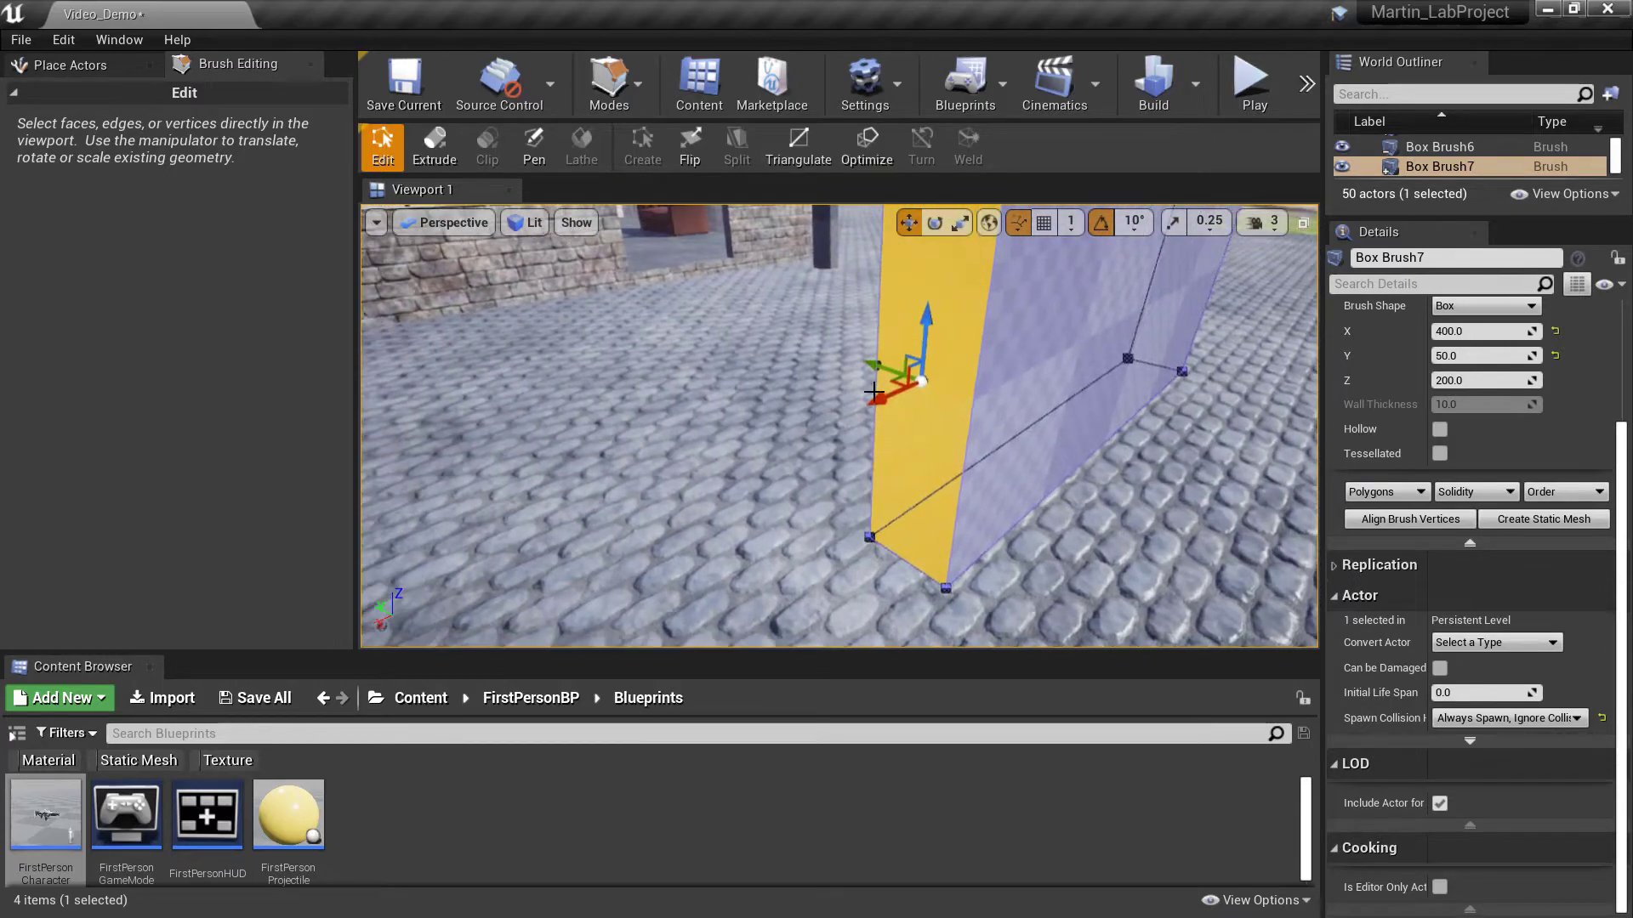
left_click_drag(877, 399, 701, 476)
right_click_drag(783, 480, 646, 480)
right_click_drag(846, 549, 748, 477)
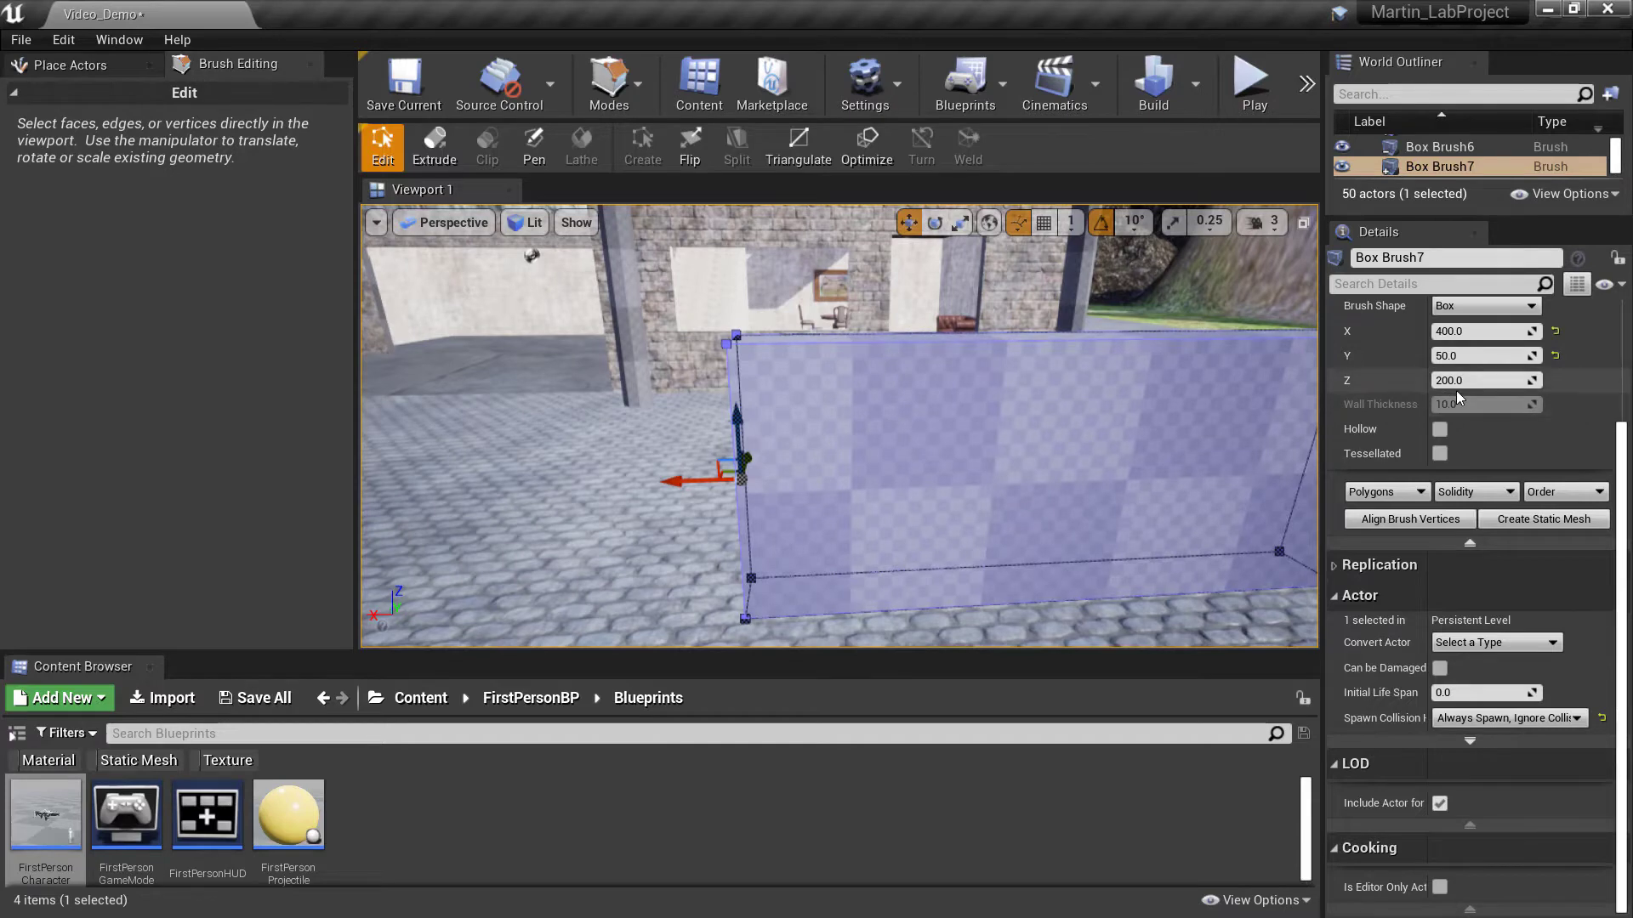
right_click_drag(930, 445, 1145, 445)
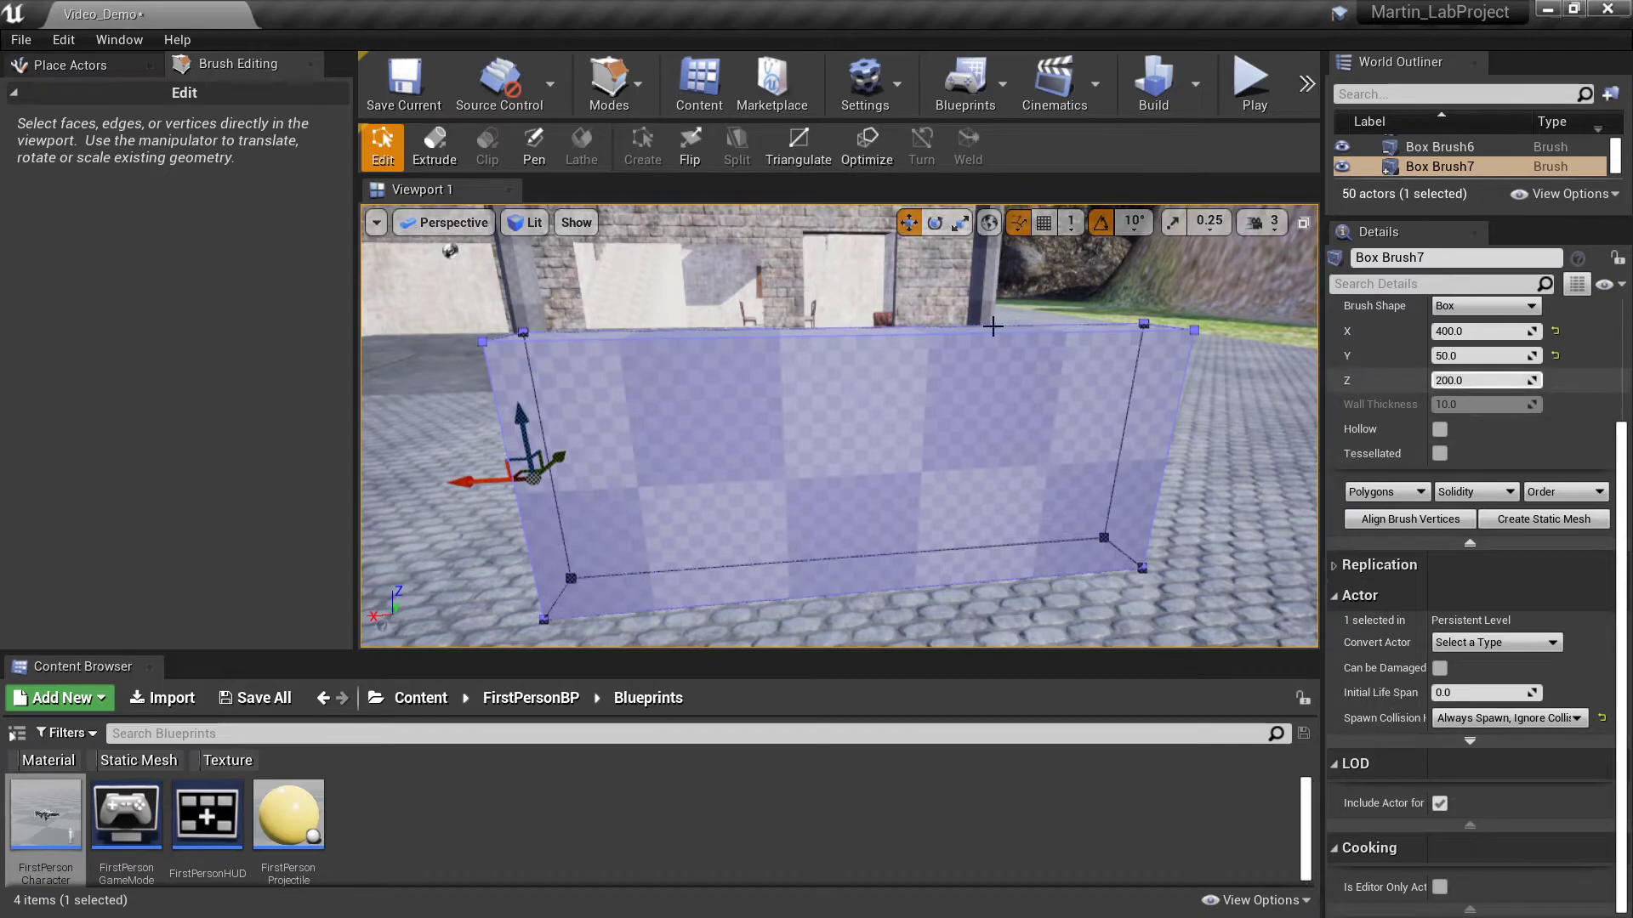
Step: Switch to Select mode and undo the end face move on the wall brush
left_click(621, 86)
left_click(651, 150)
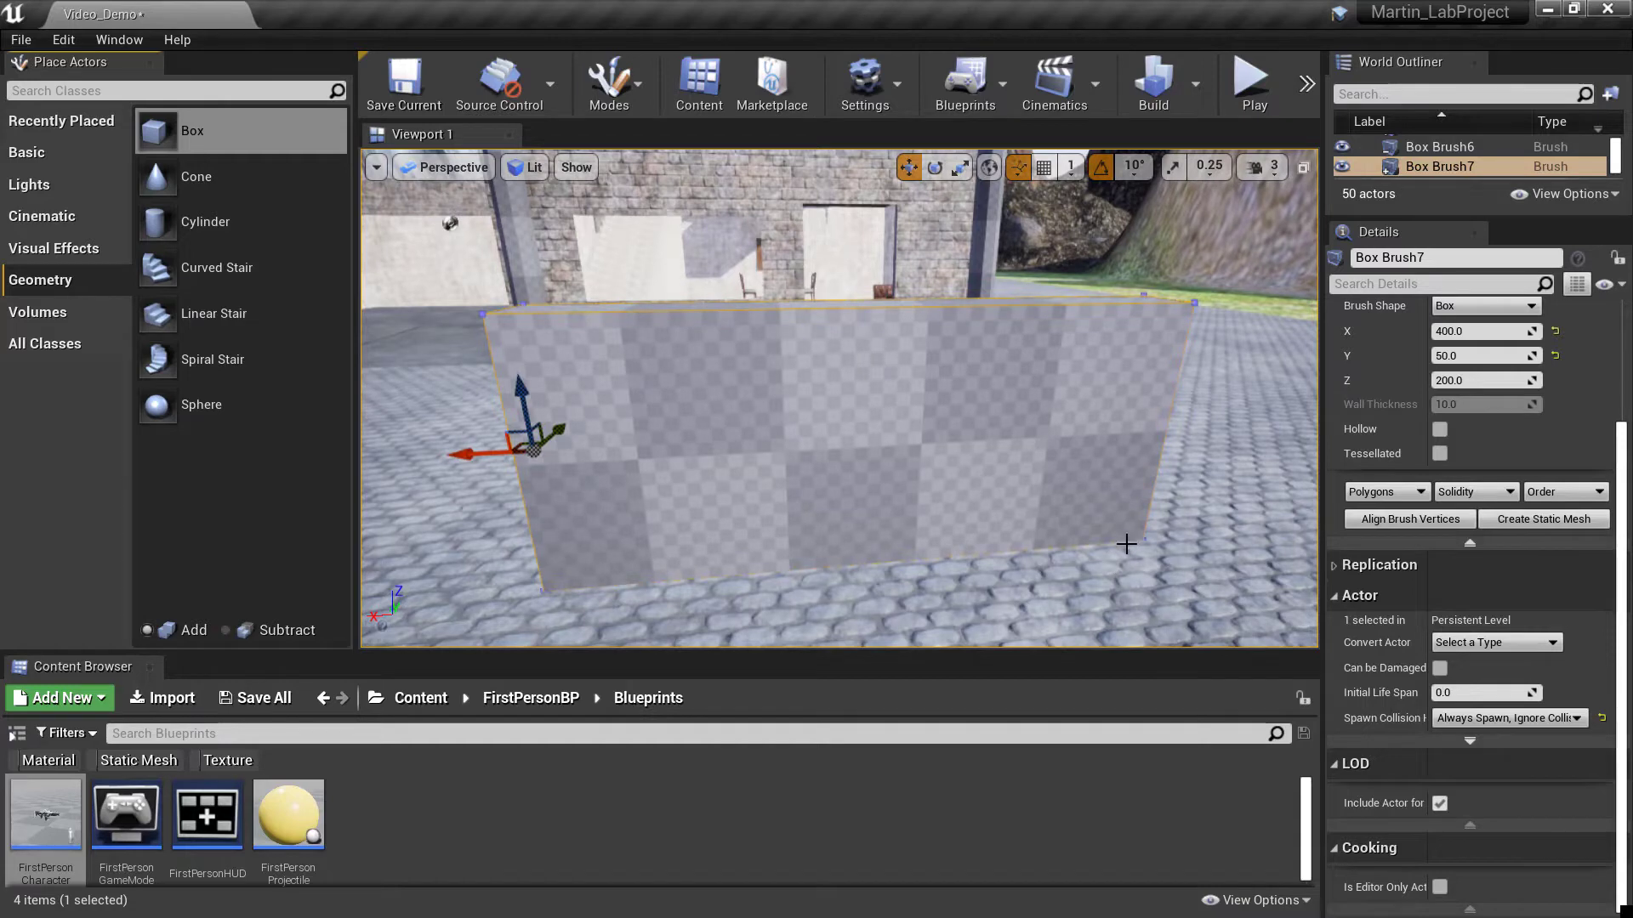
key("ctrl+z")
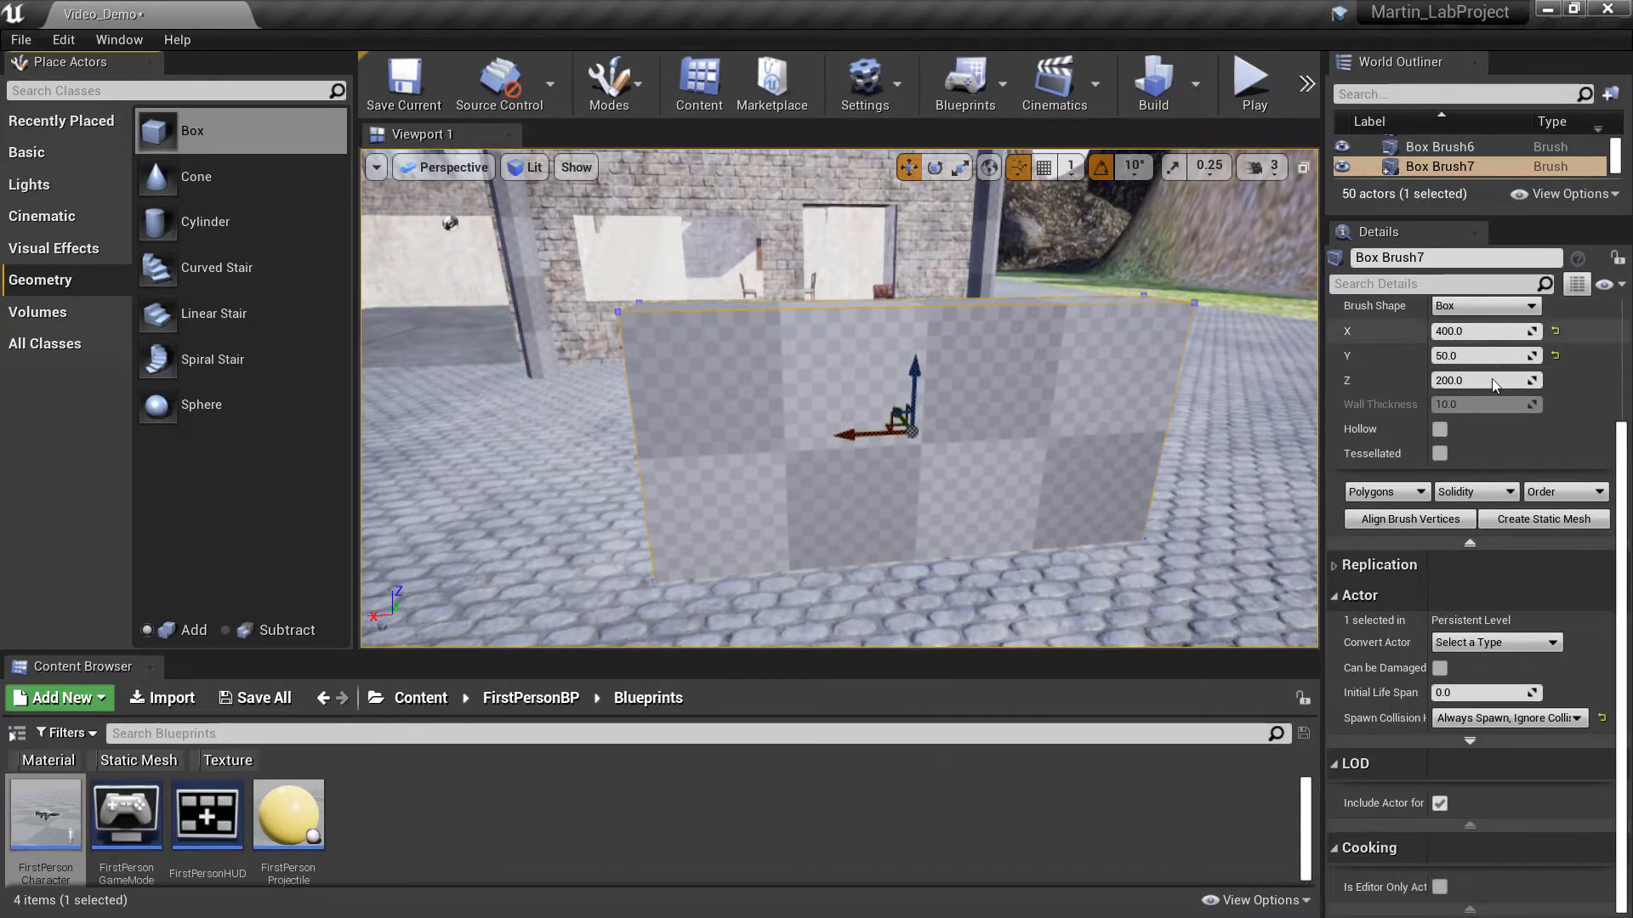
Step: Return to Brush Editing mode and select the long top edge on the near side of the wall brush
right_click_drag(865, 477, 822, 451)
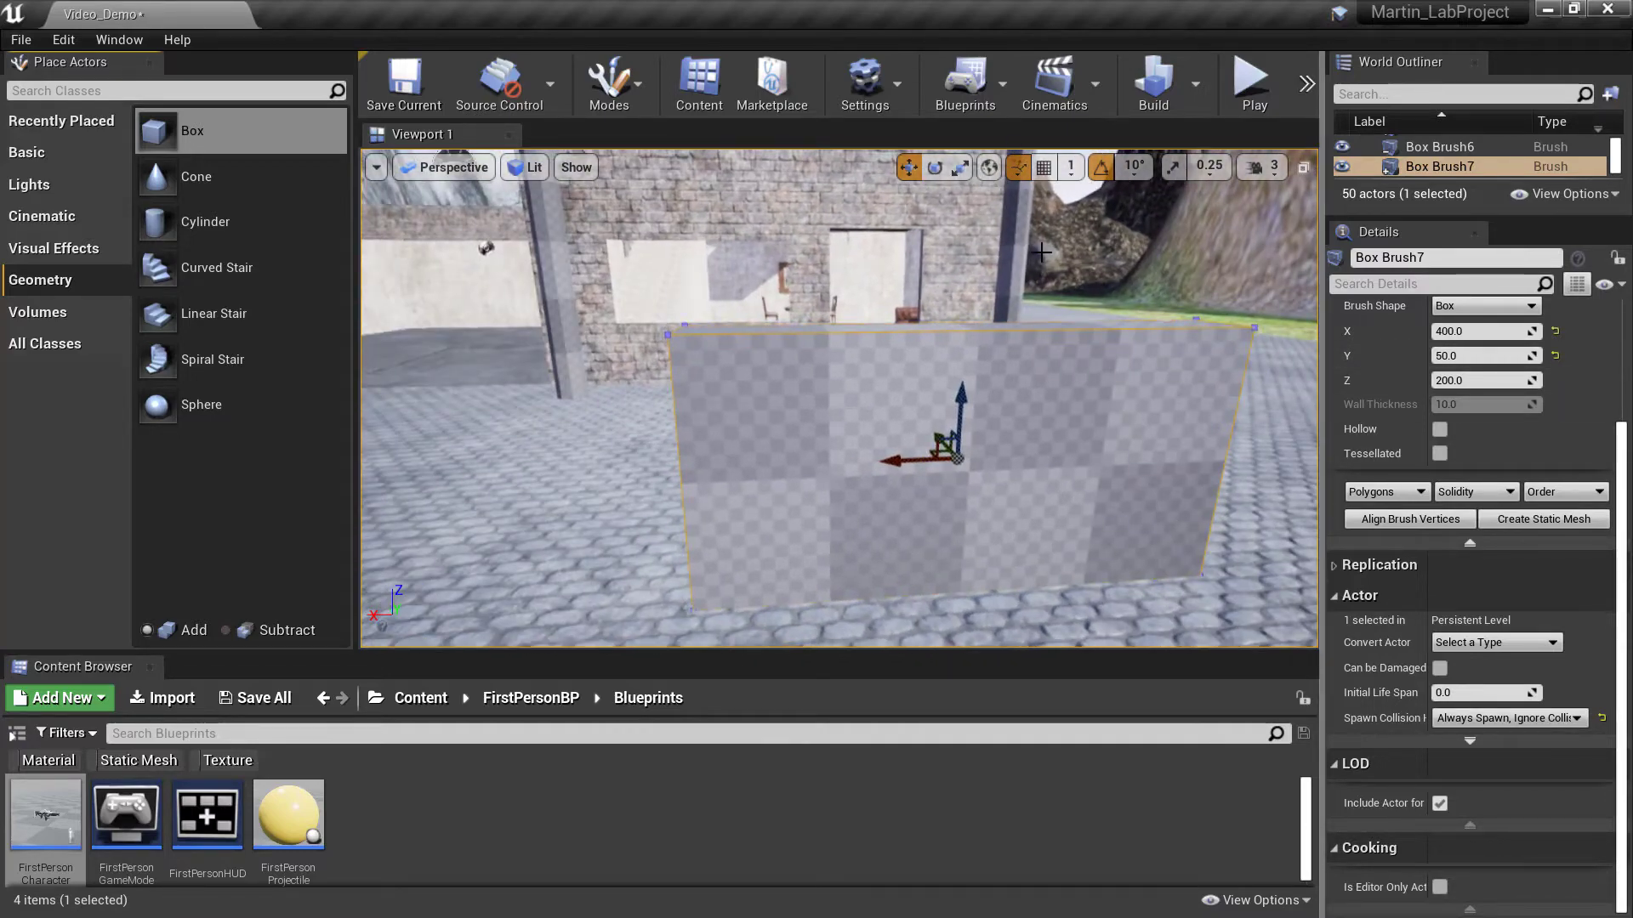
mouse_move(886, 260)
right_mouse_down()
mouse_move(868, 234)
mouse_move(877, 177)
mouse_move(897, 349)
mouse_move(833, 243)
right_mouse_up()
key("w")
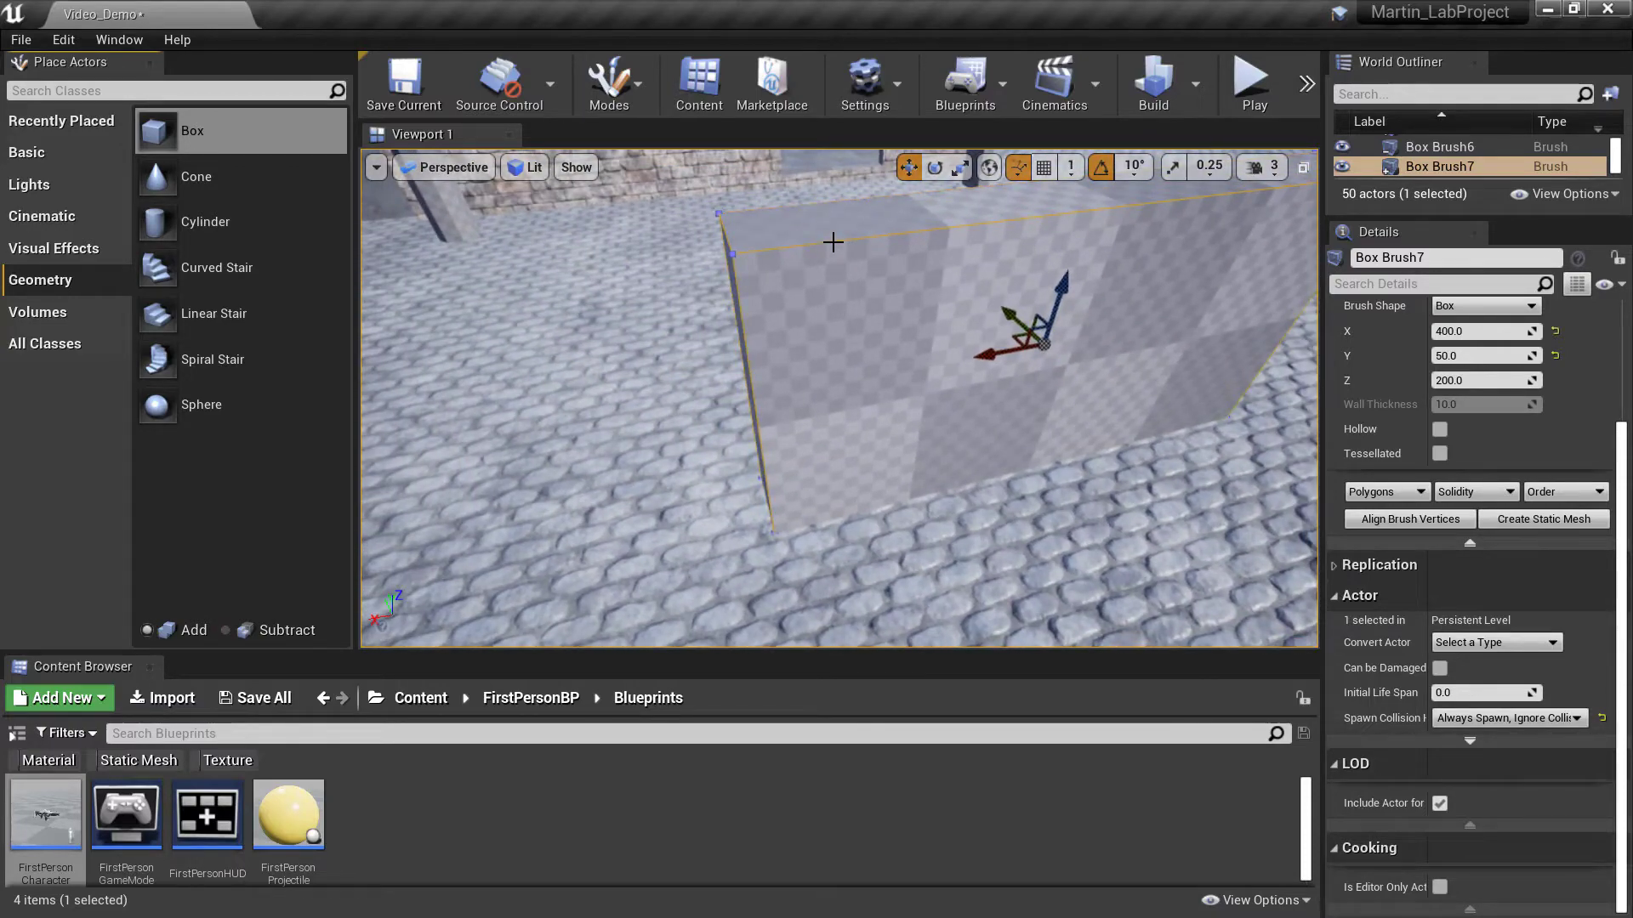
right_click_drag(818, 334, 804, 286)
right_click_drag(781, 287, 782, 288)
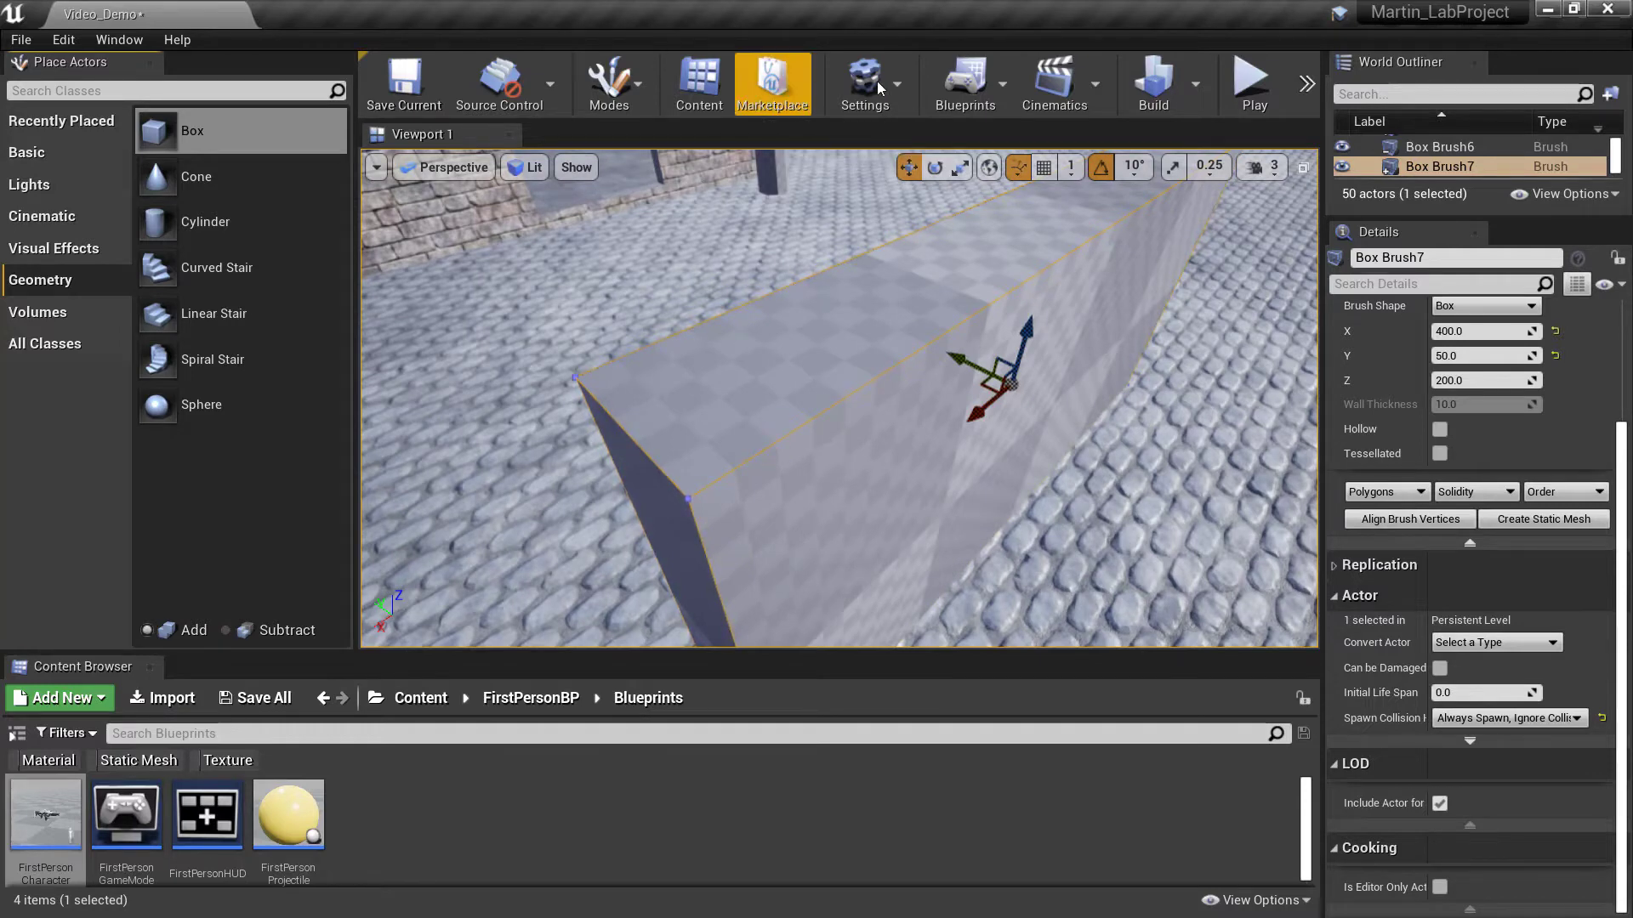
left_click(626, 92)
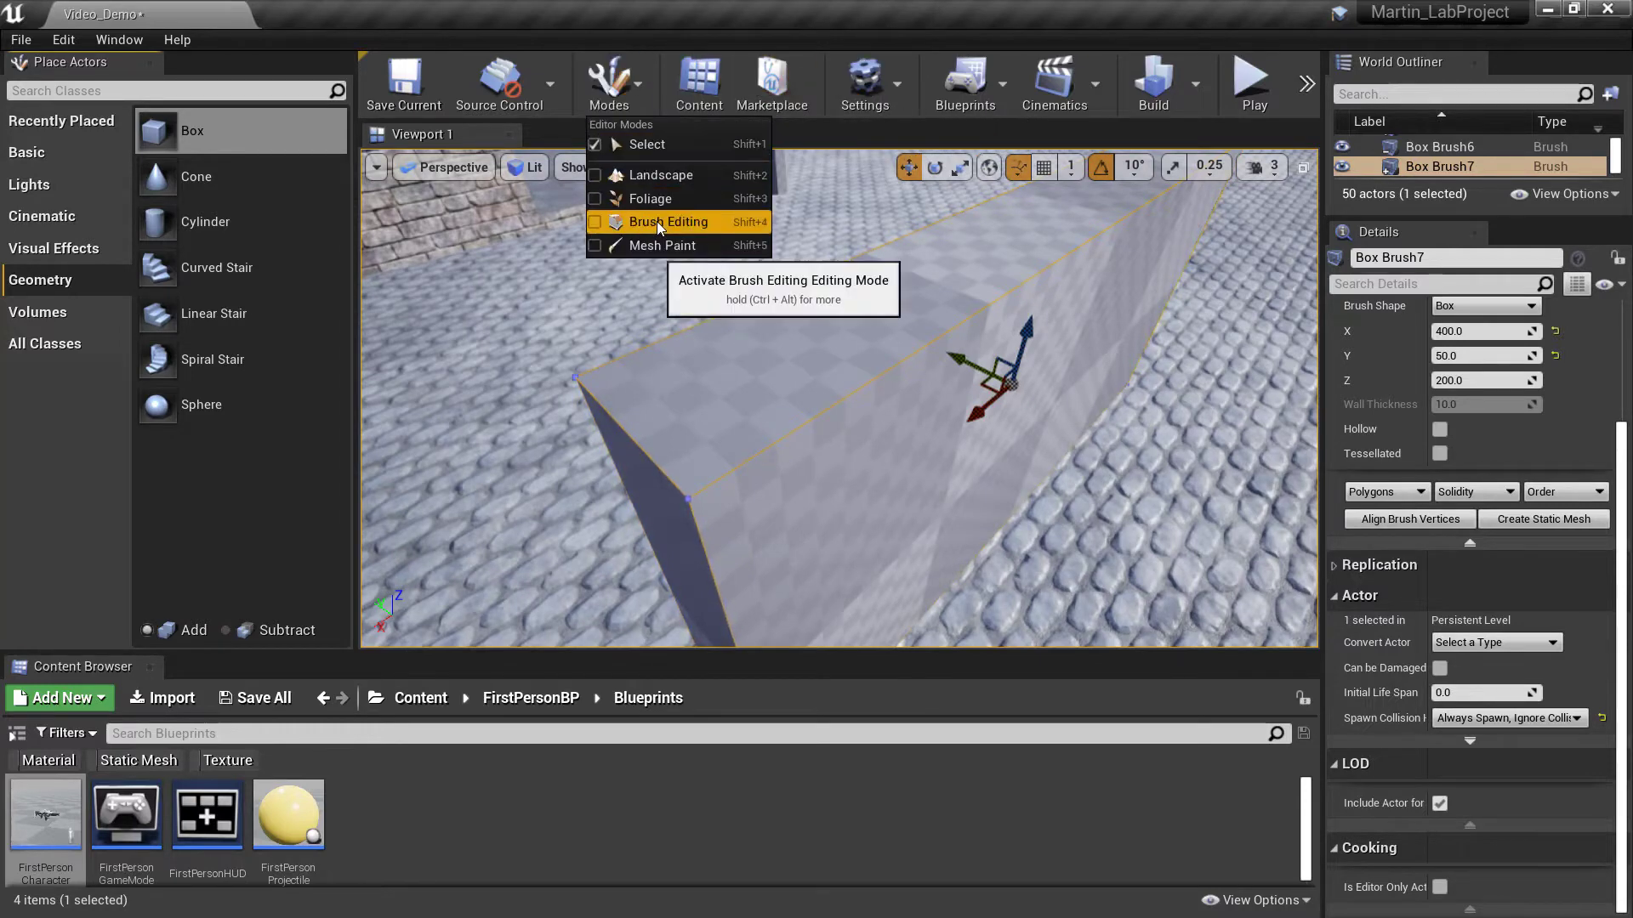
left_click(656, 221)
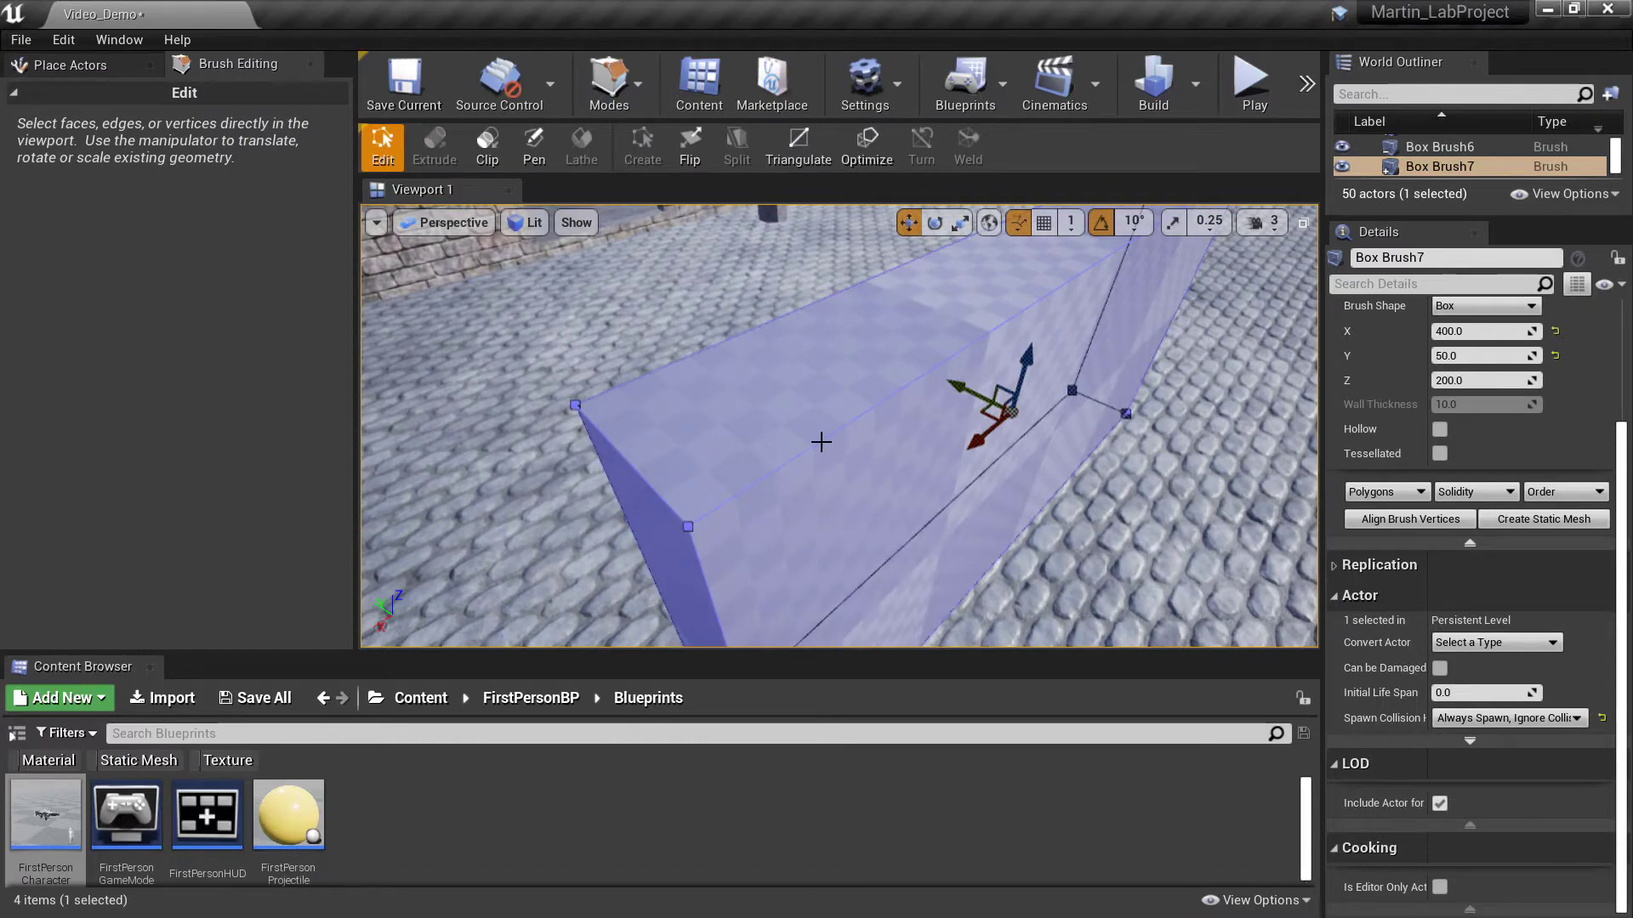
left_click(820, 439)
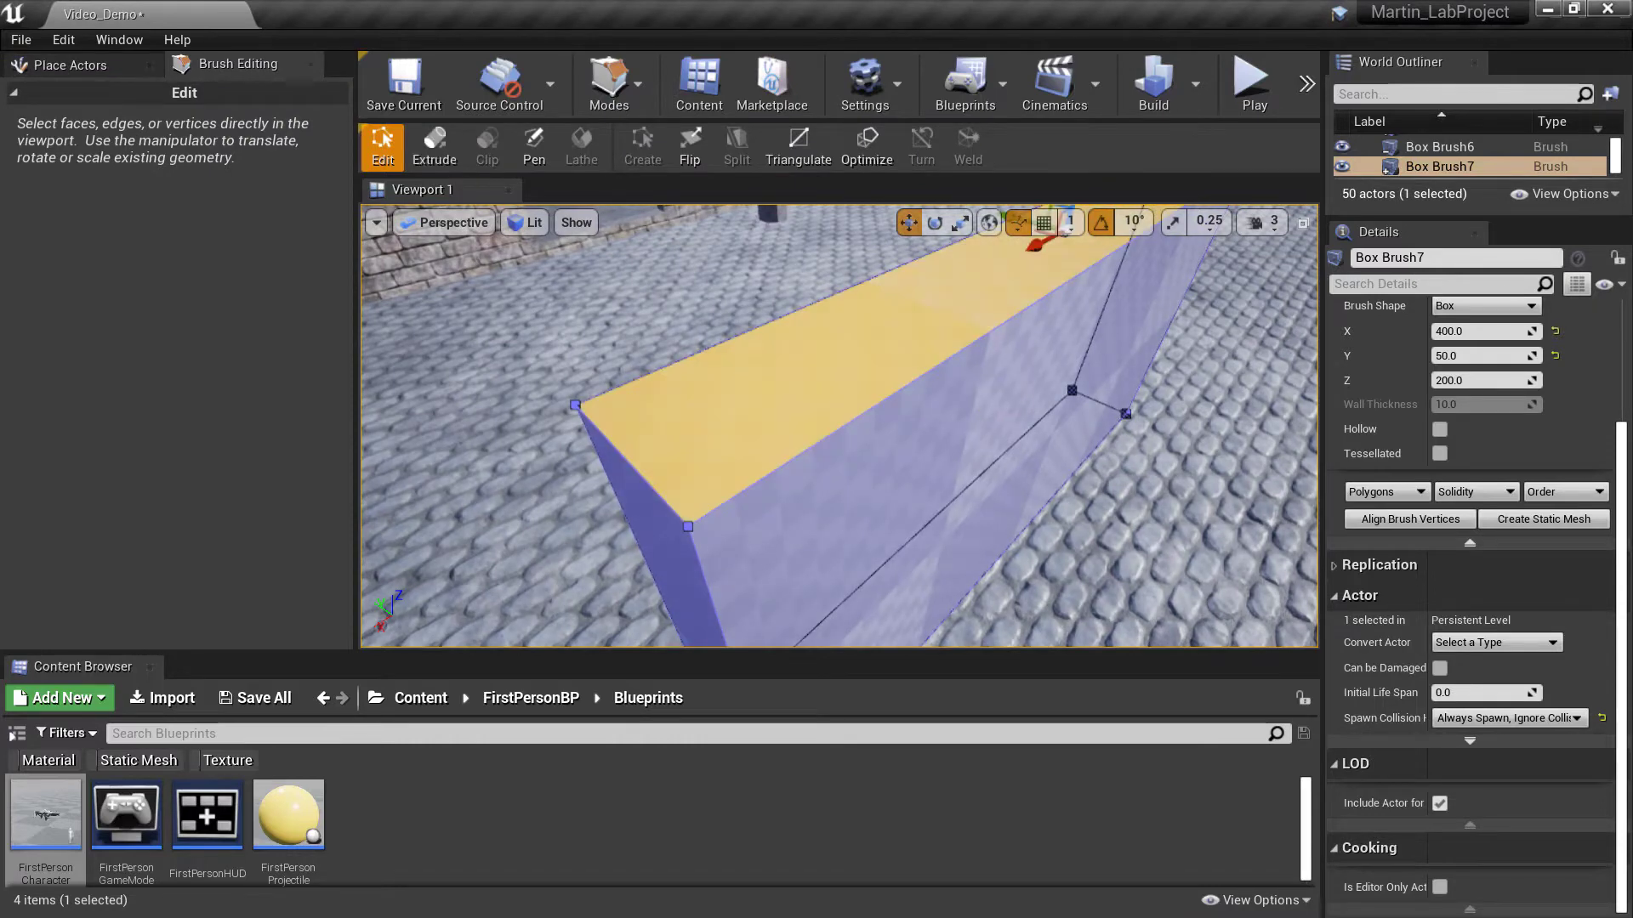
left_click(760, 477)
left_click(776, 467)
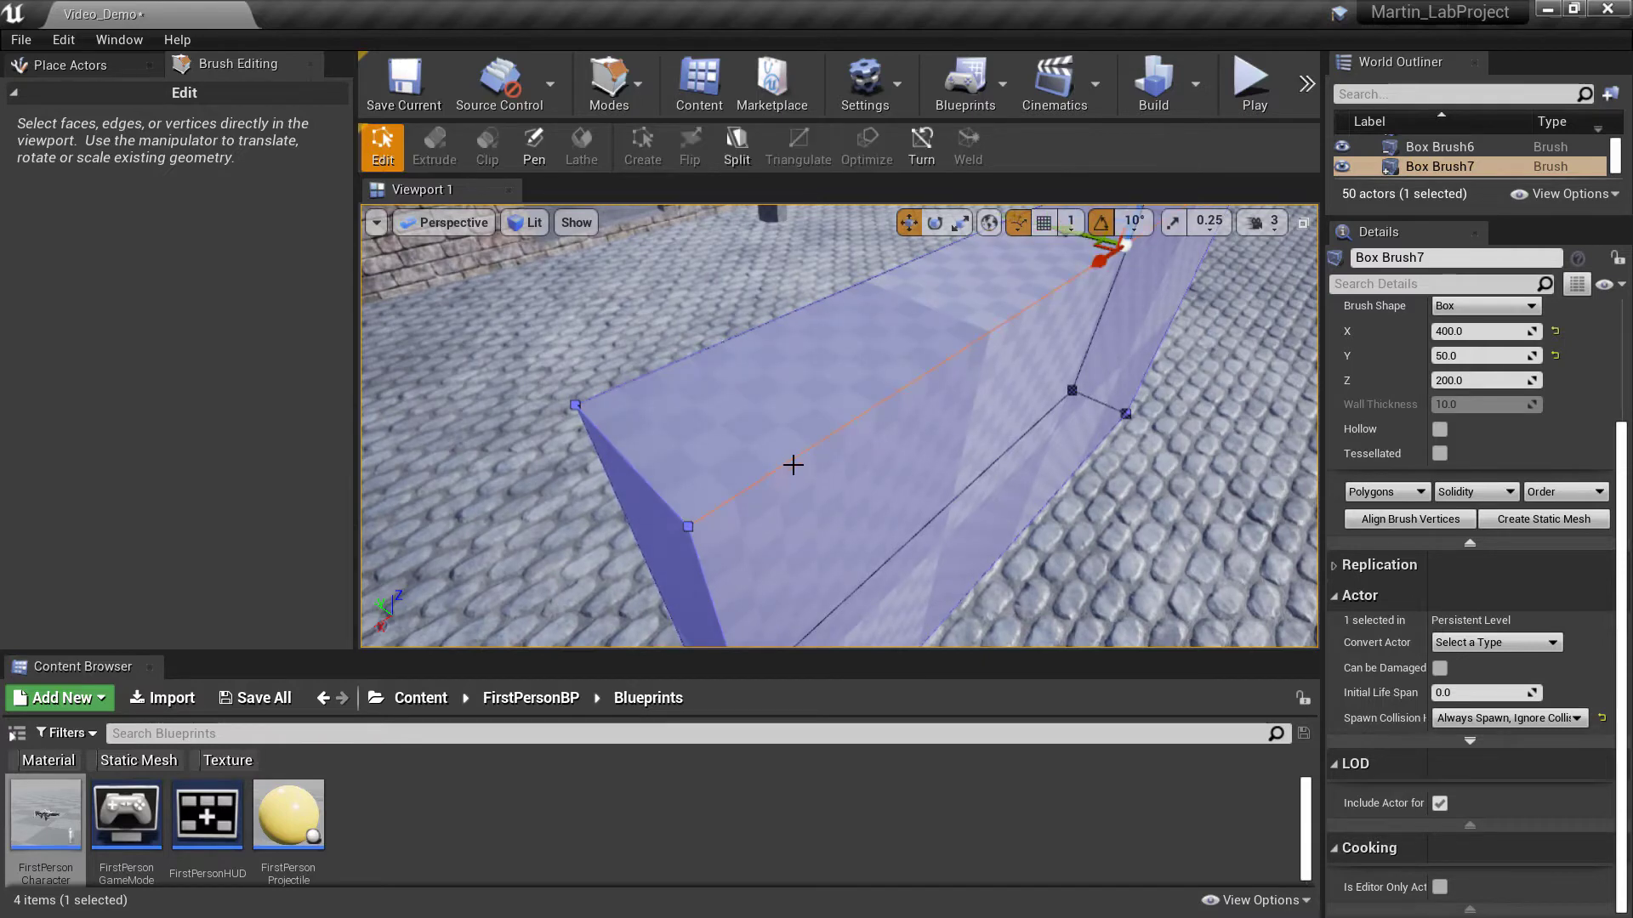
Step: Try selecting the wall brush's top and side faces, and reselect the long top edge between them
left_click(829, 428)
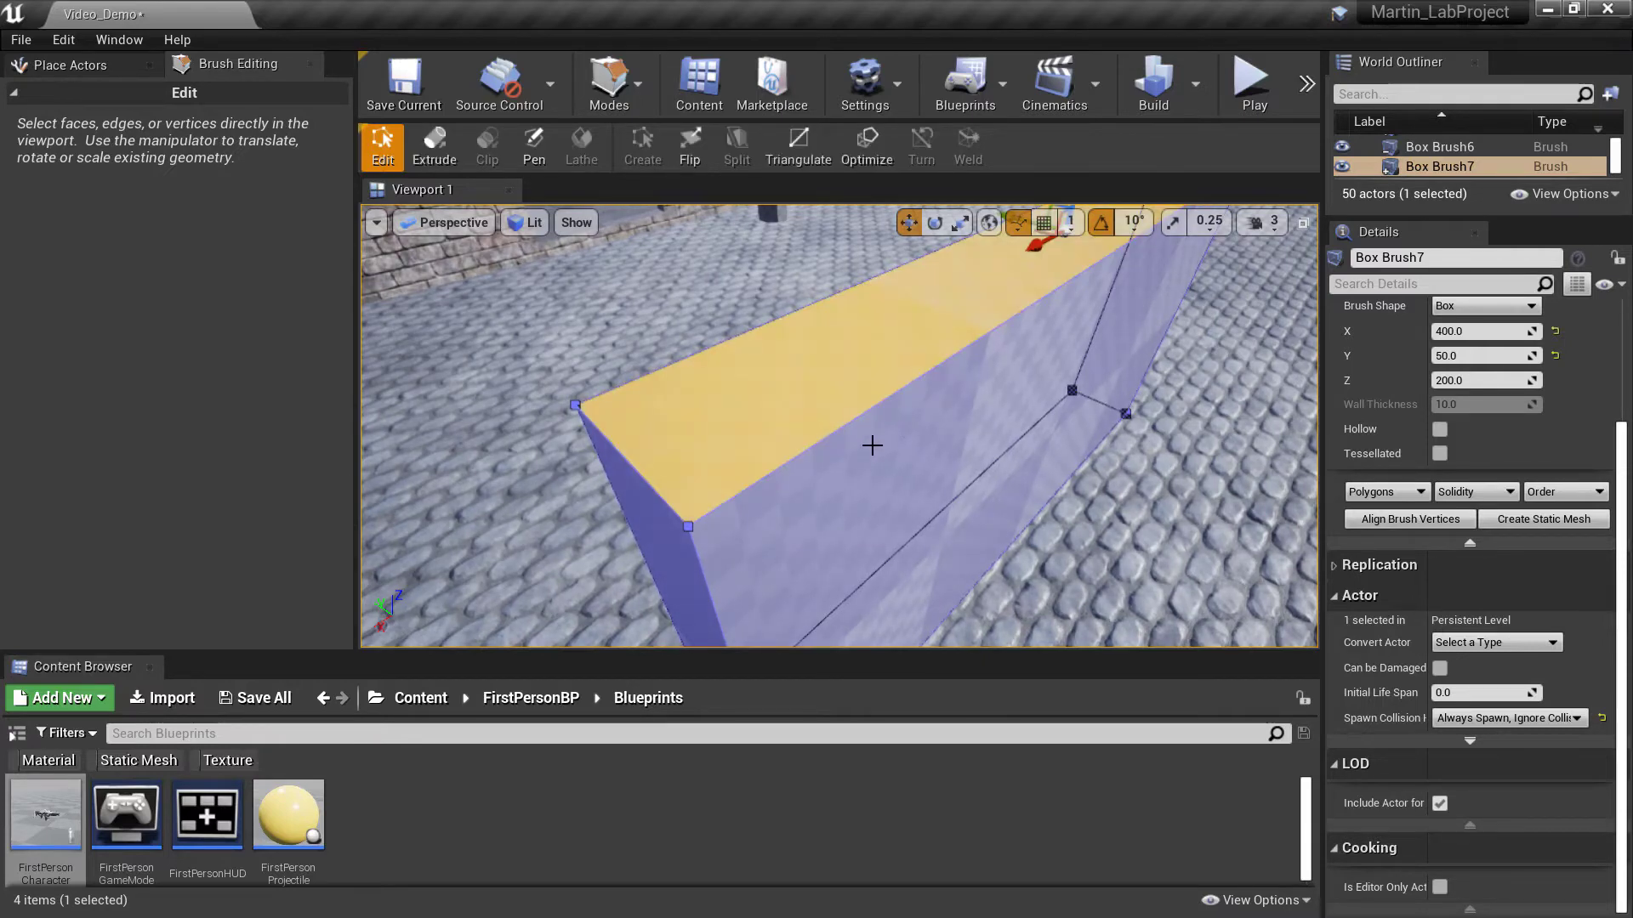
left_click(778, 466)
left_click(774, 469)
left_click(774, 470)
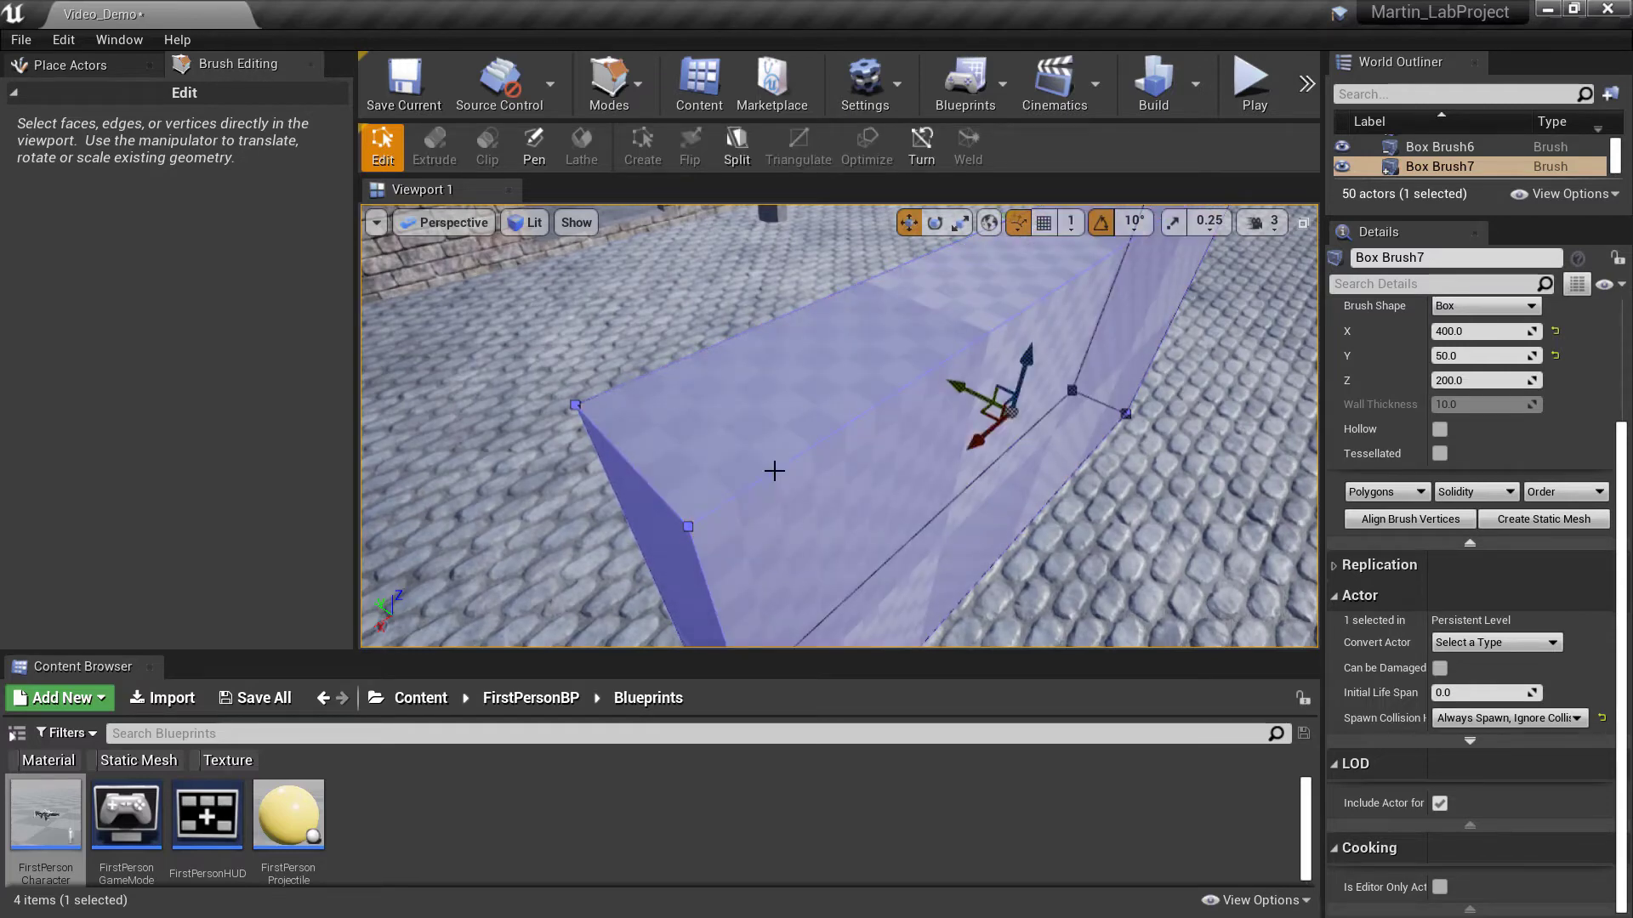
left_click(713, 510)
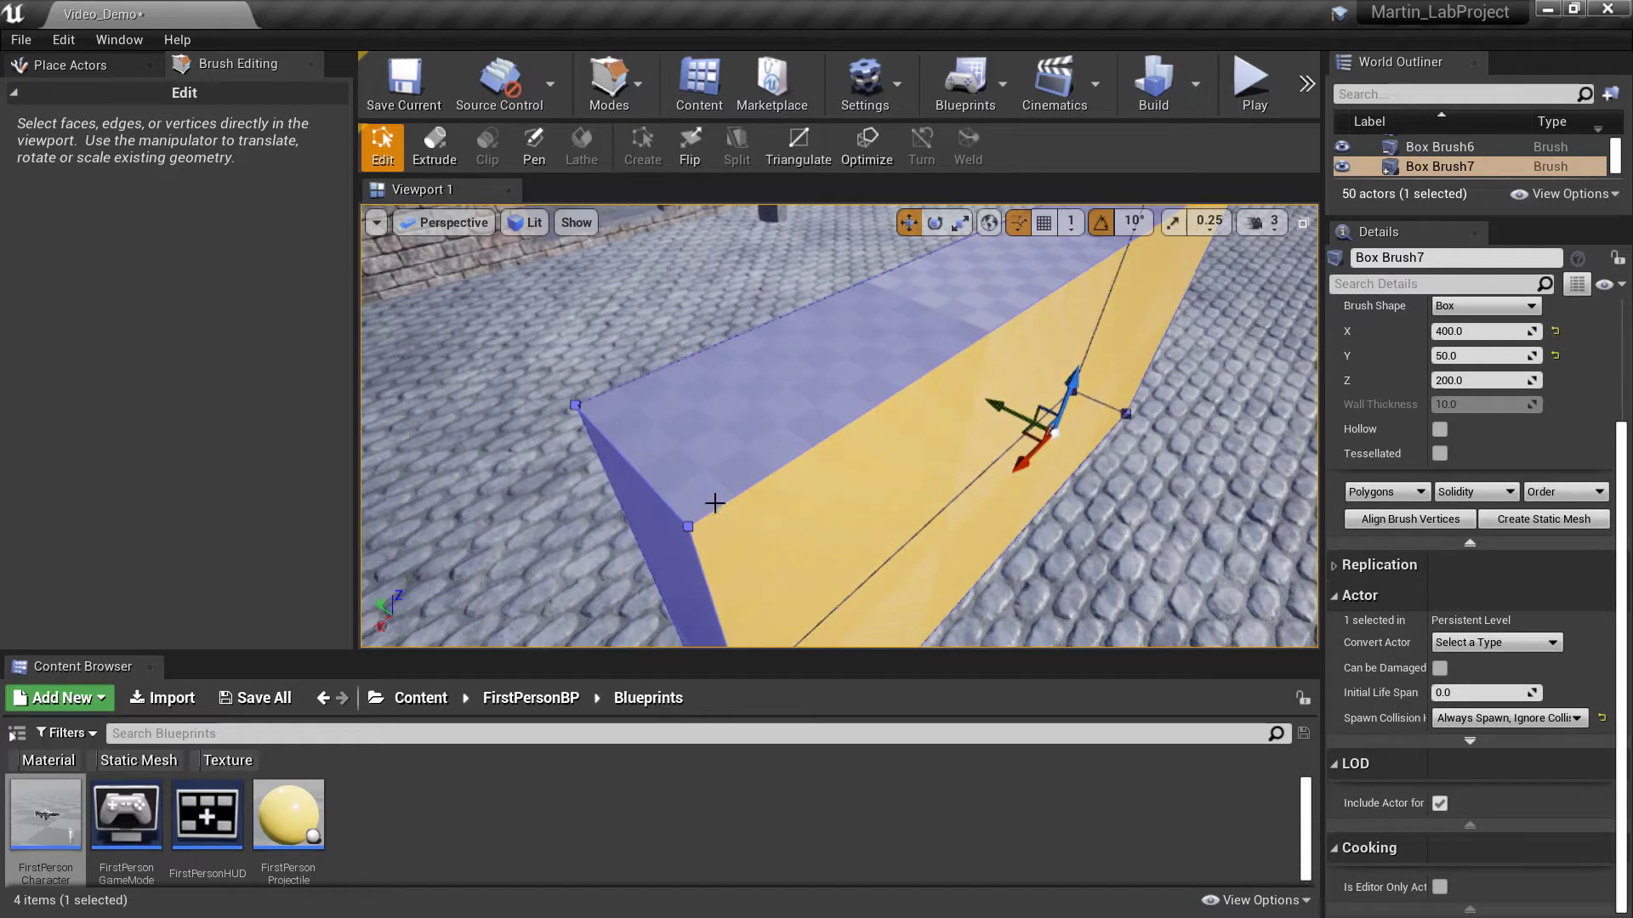
left_click(721, 505)
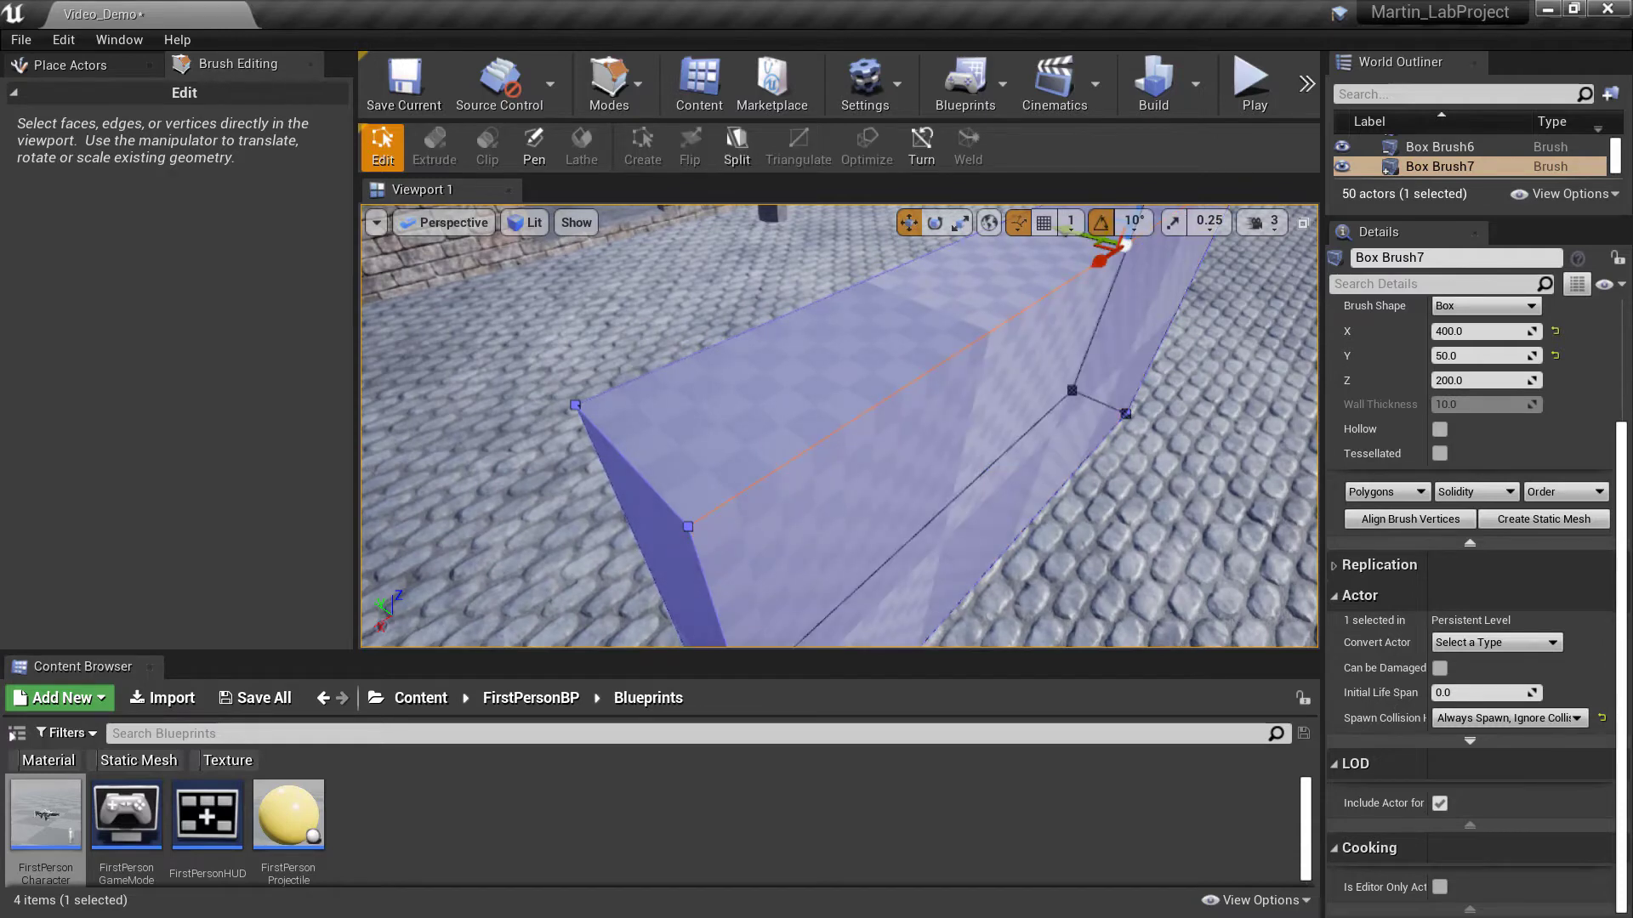
Step: Move the wall brush's selected long top edge outward along the Y axis and undo the move
mouse_move(721, 504)
right_mouse_down()
mouse_move(791, 317)
mouse_move(813, 362)
right_mouse_up()
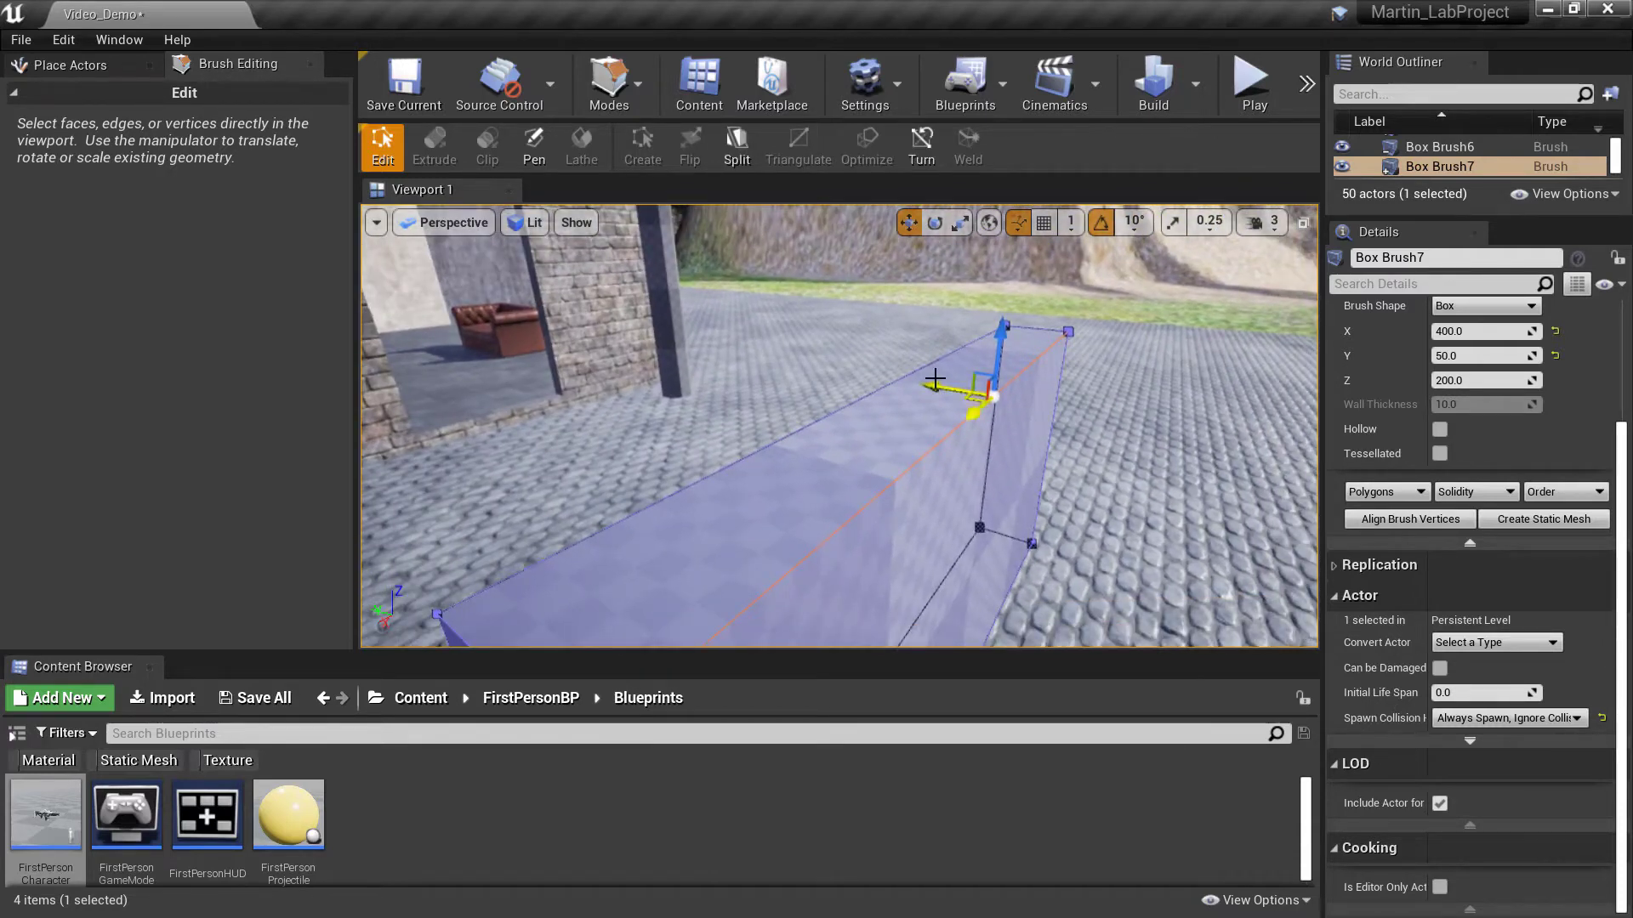
left_click_drag(935, 379, 1038, 424)
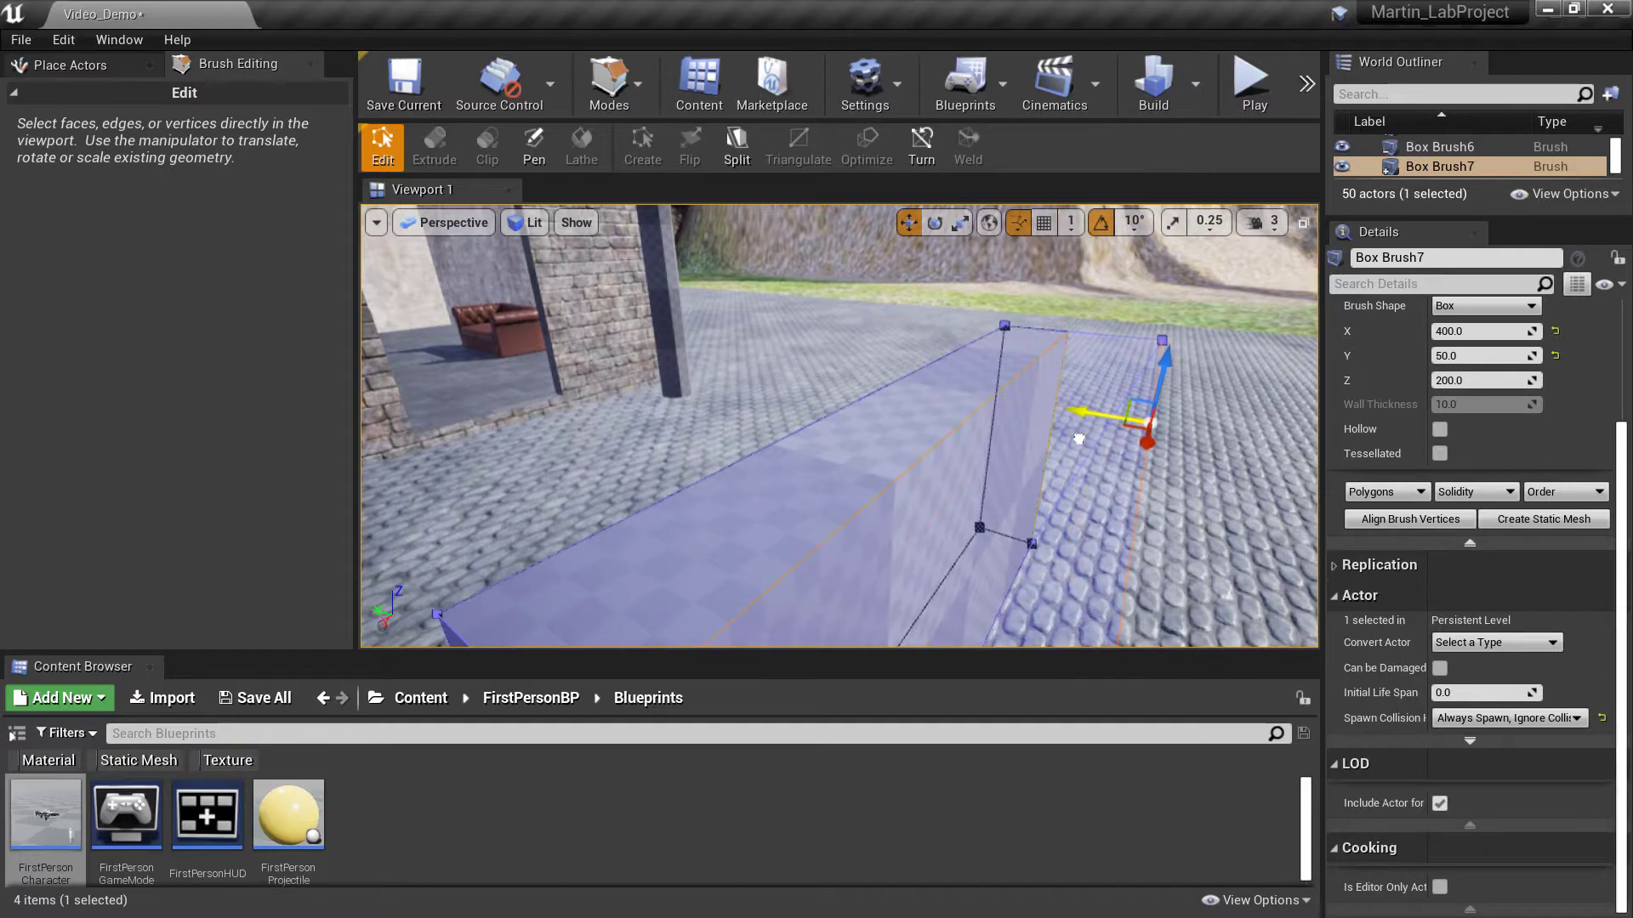
mouse_move(1035, 485)
right_mouse_down()
mouse_move(851, 532)
mouse_move(740, 536)
mouse_move(834, 545)
mouse_move(732, 477)
mouse_move(697, 212)
mouse_move(544, 246)
mouse_move(502, 357)
mouse_move(497, 273)
mouse_move(527, 213)
mouse_move(493, 234)
mouse_move(472, 209)
mouse_move(460, 289)
mouse_move(442, 285)
mouse_move(1035, 500)
right_mouse_up()
key("ctrl+z")
Step: Select both top vertices at one end of the wall brush and move them inward along the X axis to the middle
mouse_move(821, 540)
right_mouse_down()
mouse_move(816, 527)
mouse_move(812, 561)
mouse_move(816, 477)
right_mouse_up()
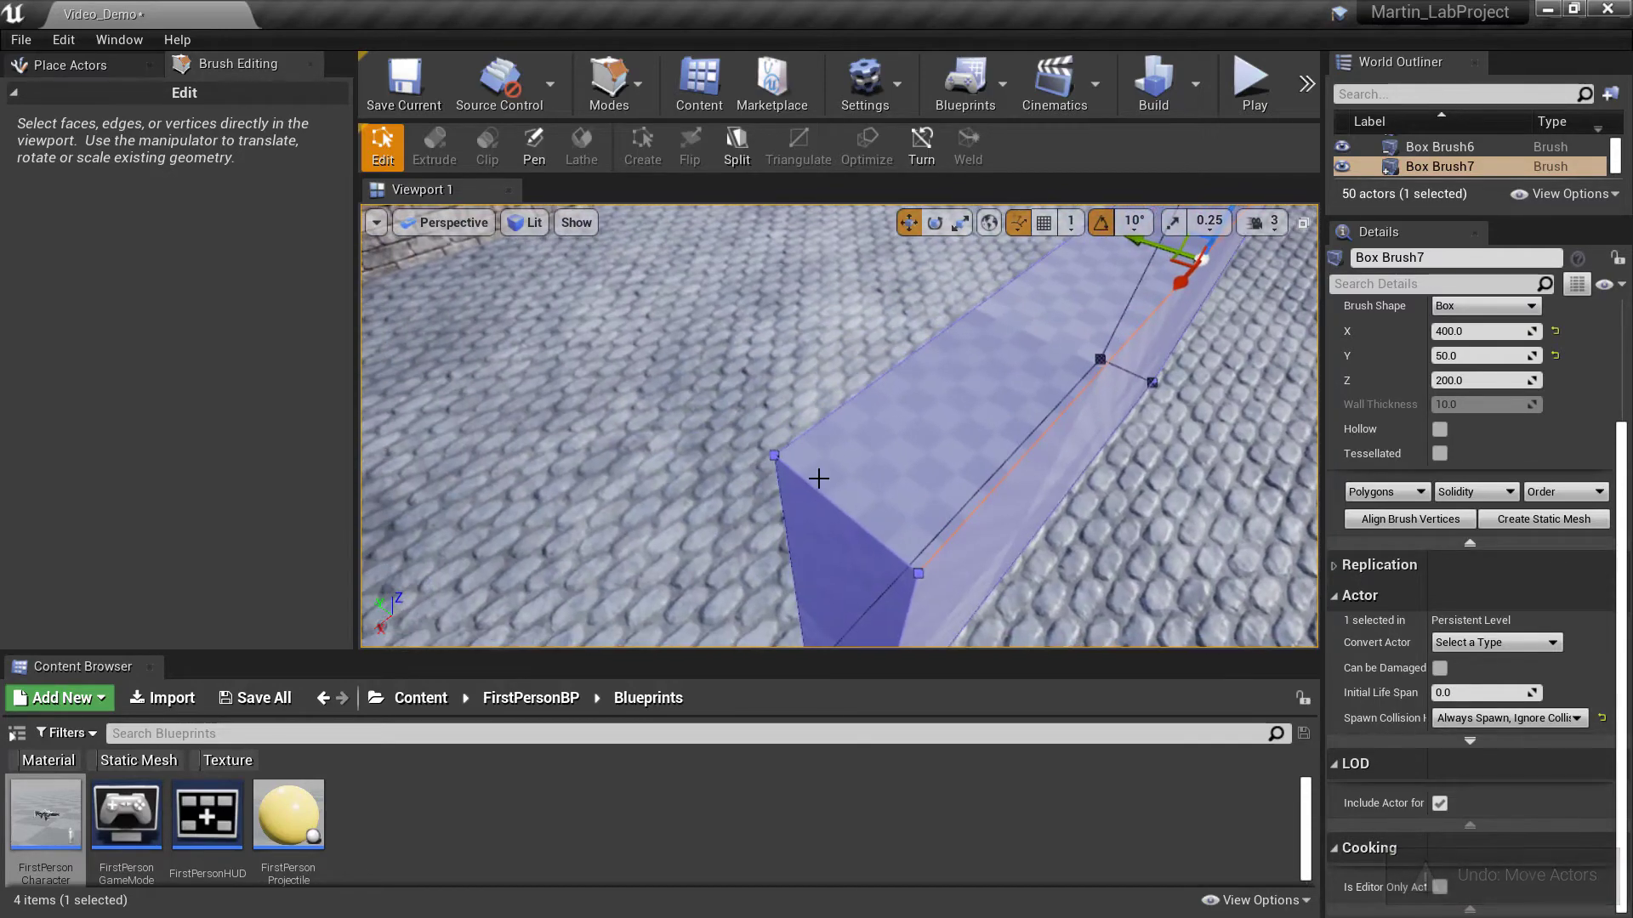
left_click(774, 457)
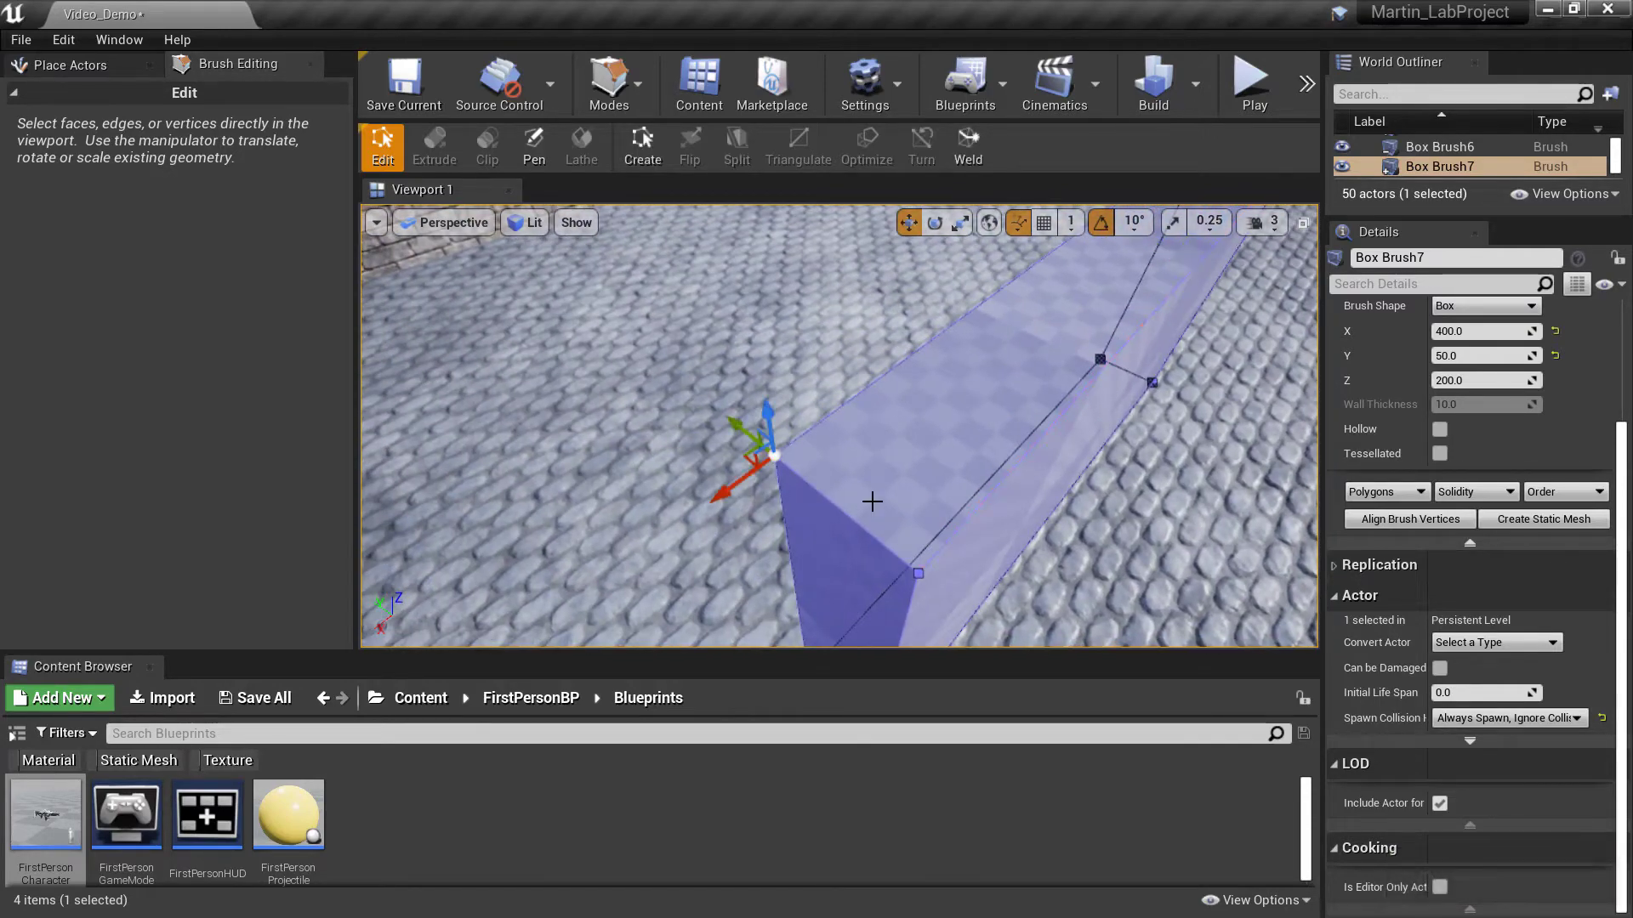
left_click(919, 575, "ctrl")
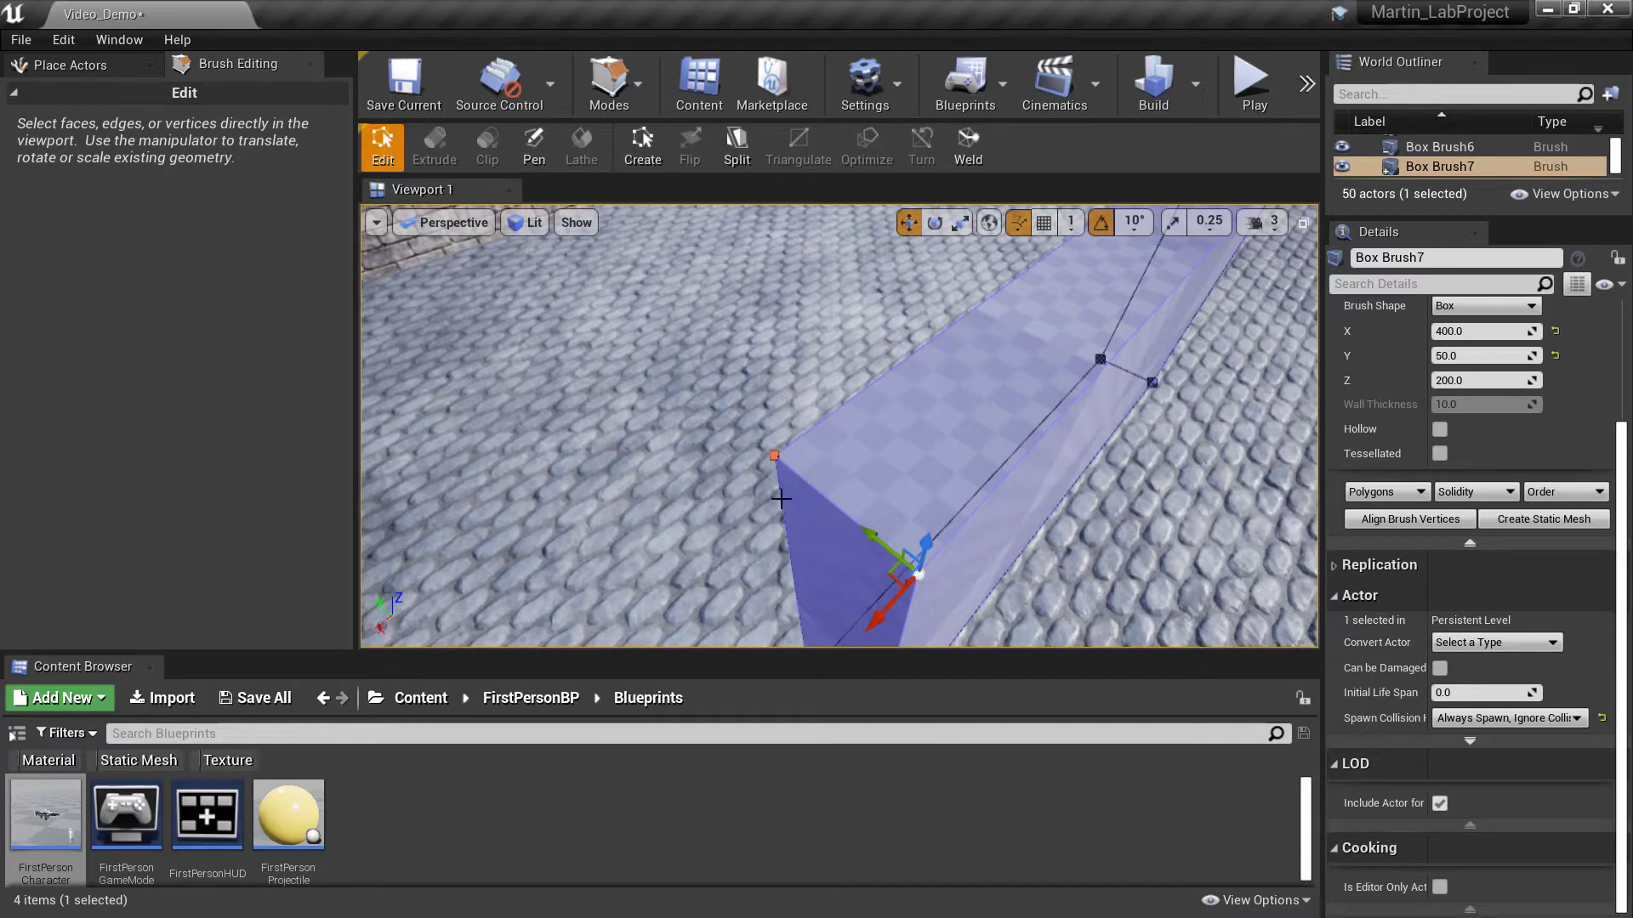
right_click_drag(733, 544, 762, 501)
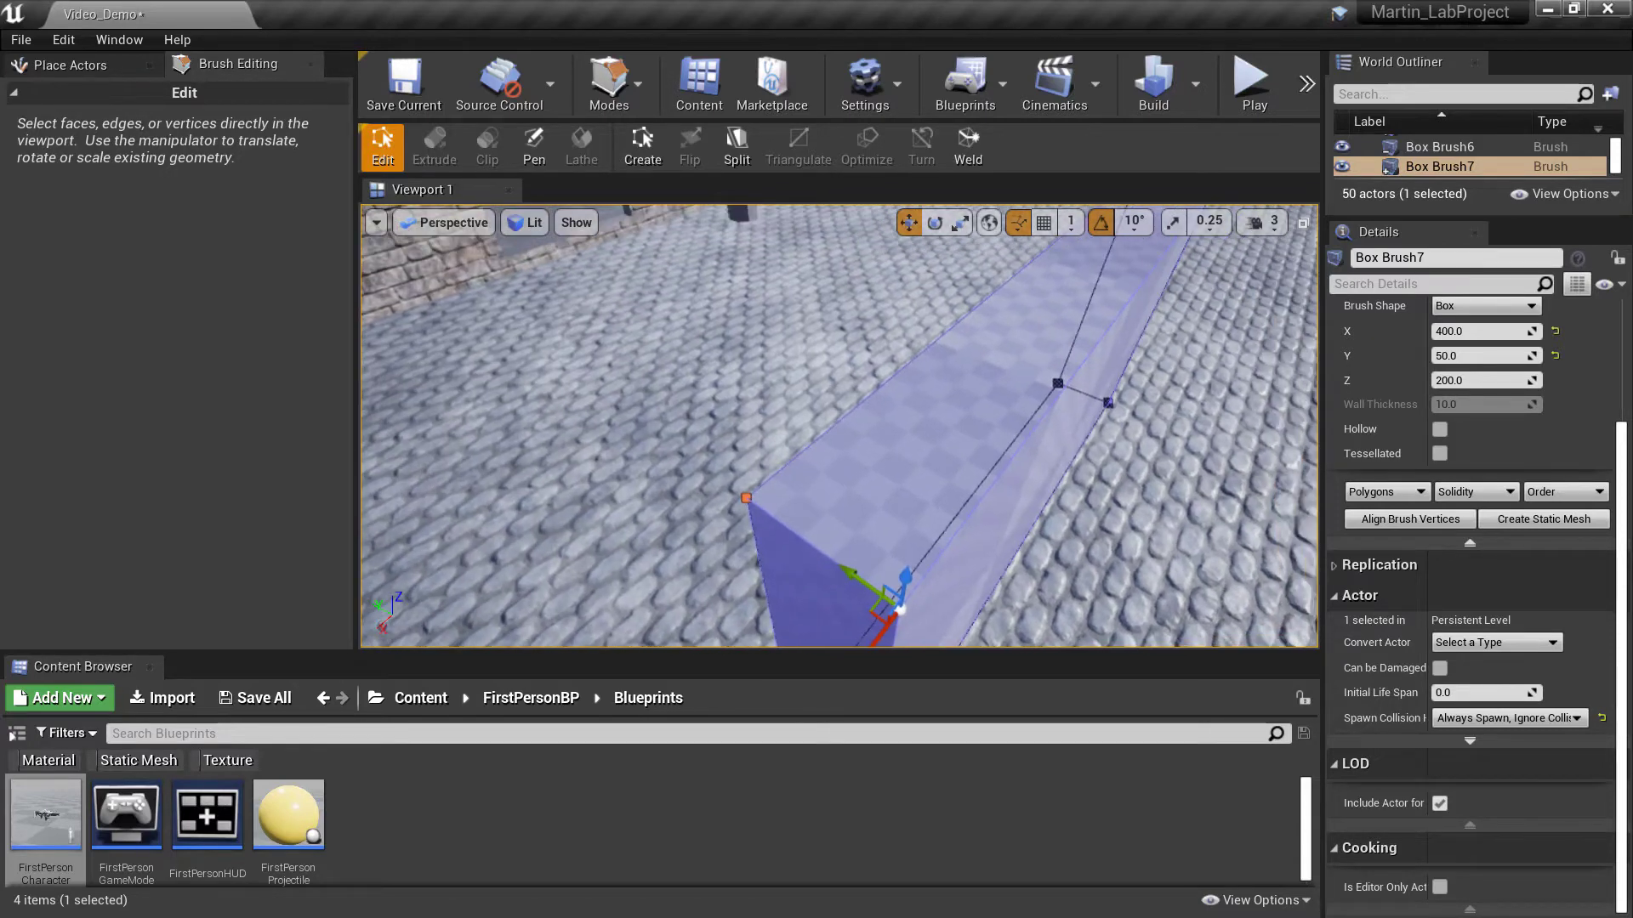
mouse_move(1010, 445)
right_mouse_down()
mouse_move(1046, 340)
mouse_move(1024, 473)
mouse_move(1055, 481)
mouse_move(995, 493)
mouse_move(902, 476)
mouse_move(807, 365)
mouse_move(692, 547)
right_mouse_up()
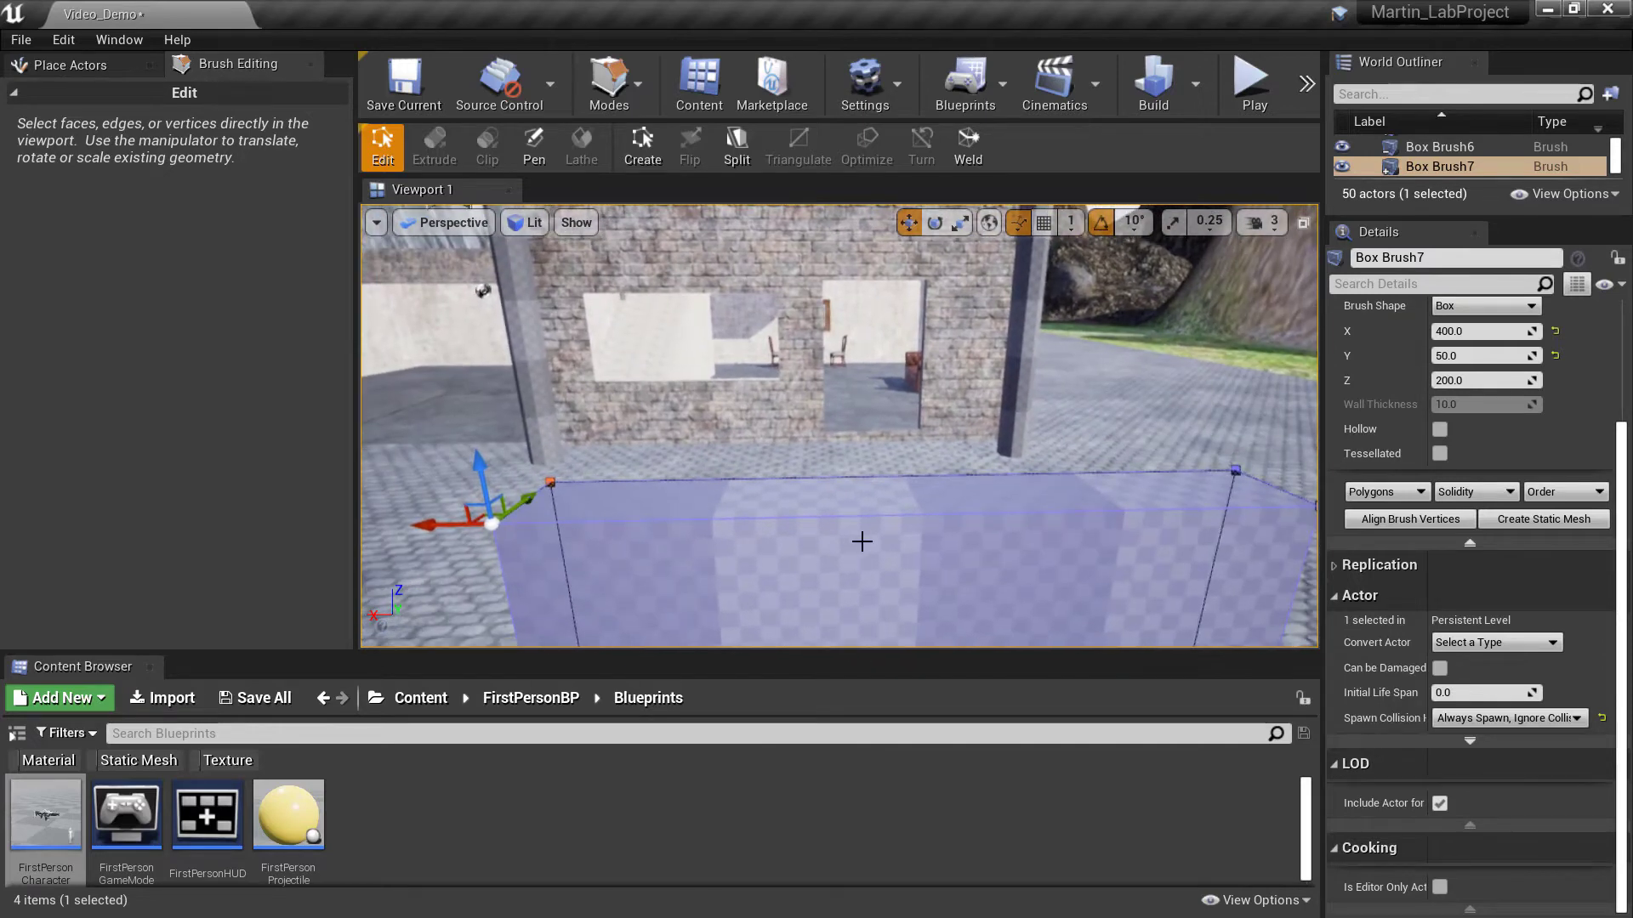
left_click_drag(419, 523, 859, 565)
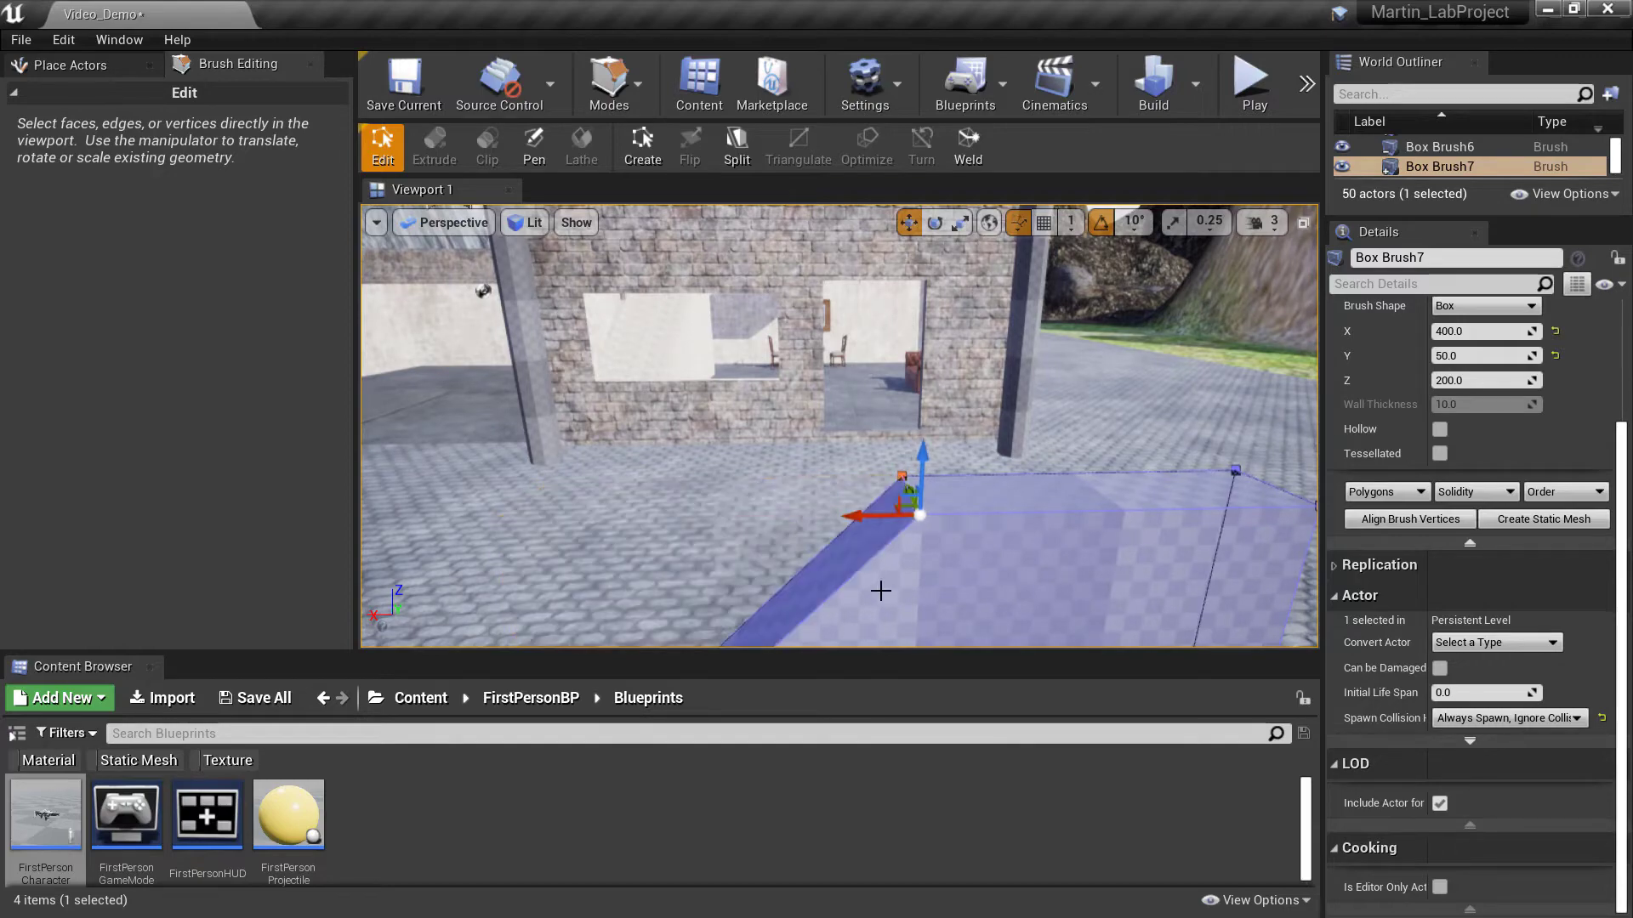
Step: Select both top vertices at the opposite end and move them along the X axis onto the first pair, forming a triangular brush
mouse_move(942, 586)
right_mouse_down()
mouse_move(833, 642)
mouse_move(705, 642)
mouse_move(799, 617)
mouse_move(902, 545)
mouse_move(880, 535)
mouse_move(901, 425)
mouse_move(978, 578)
mouse_move(966, 572)
right_mouse_up()
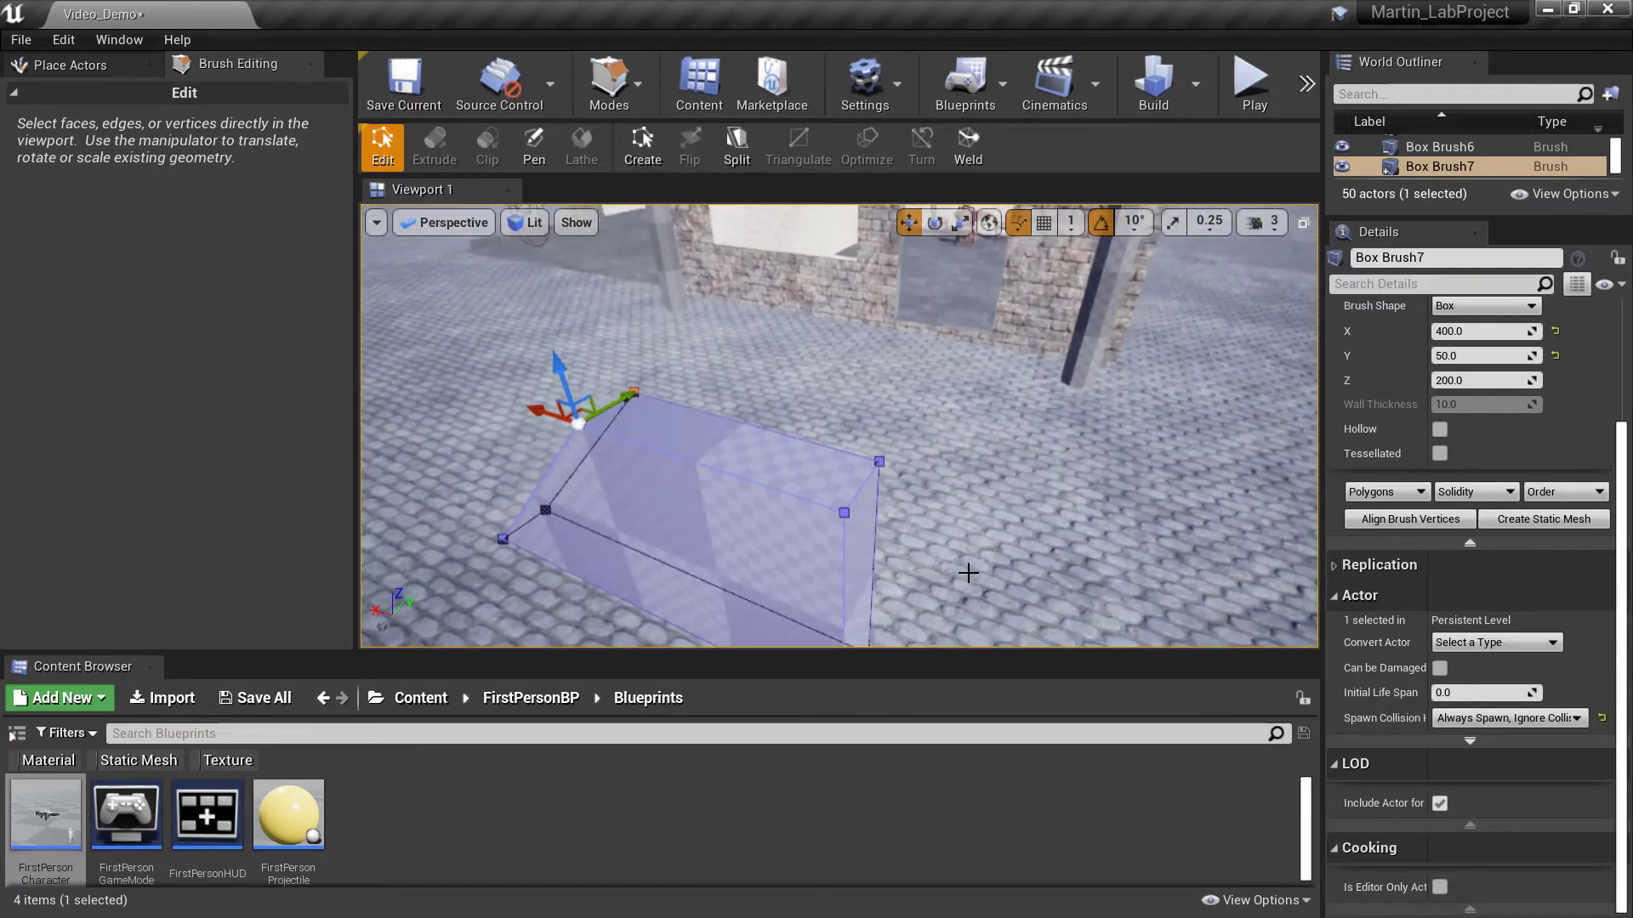
left_click(879, 460)
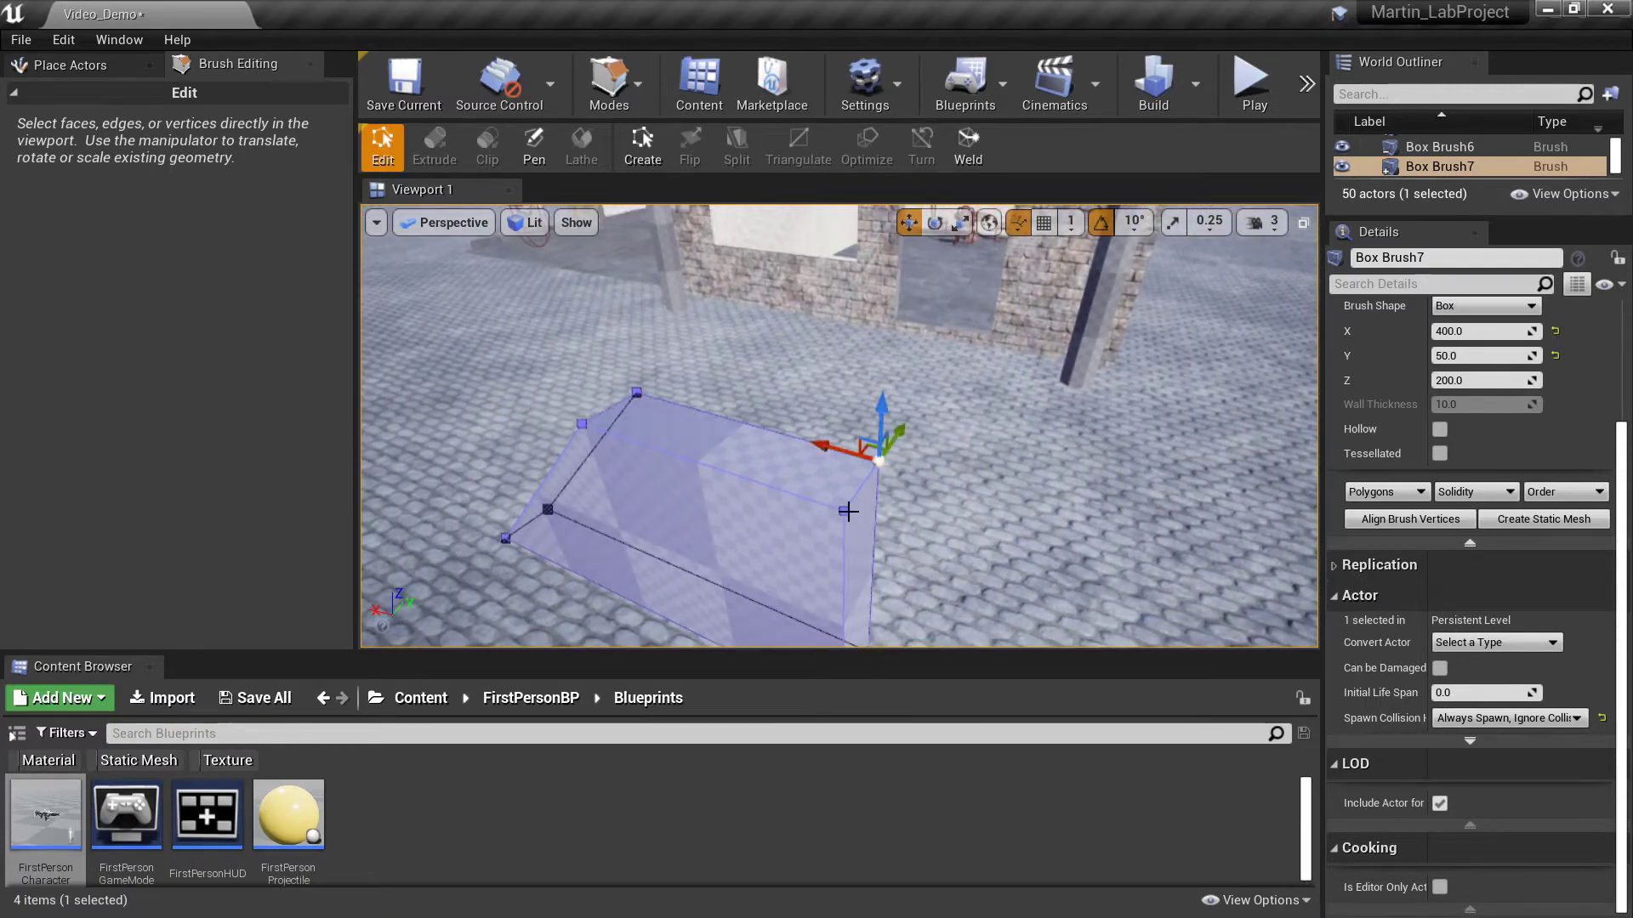
left_click(841, 510, "ctrl")
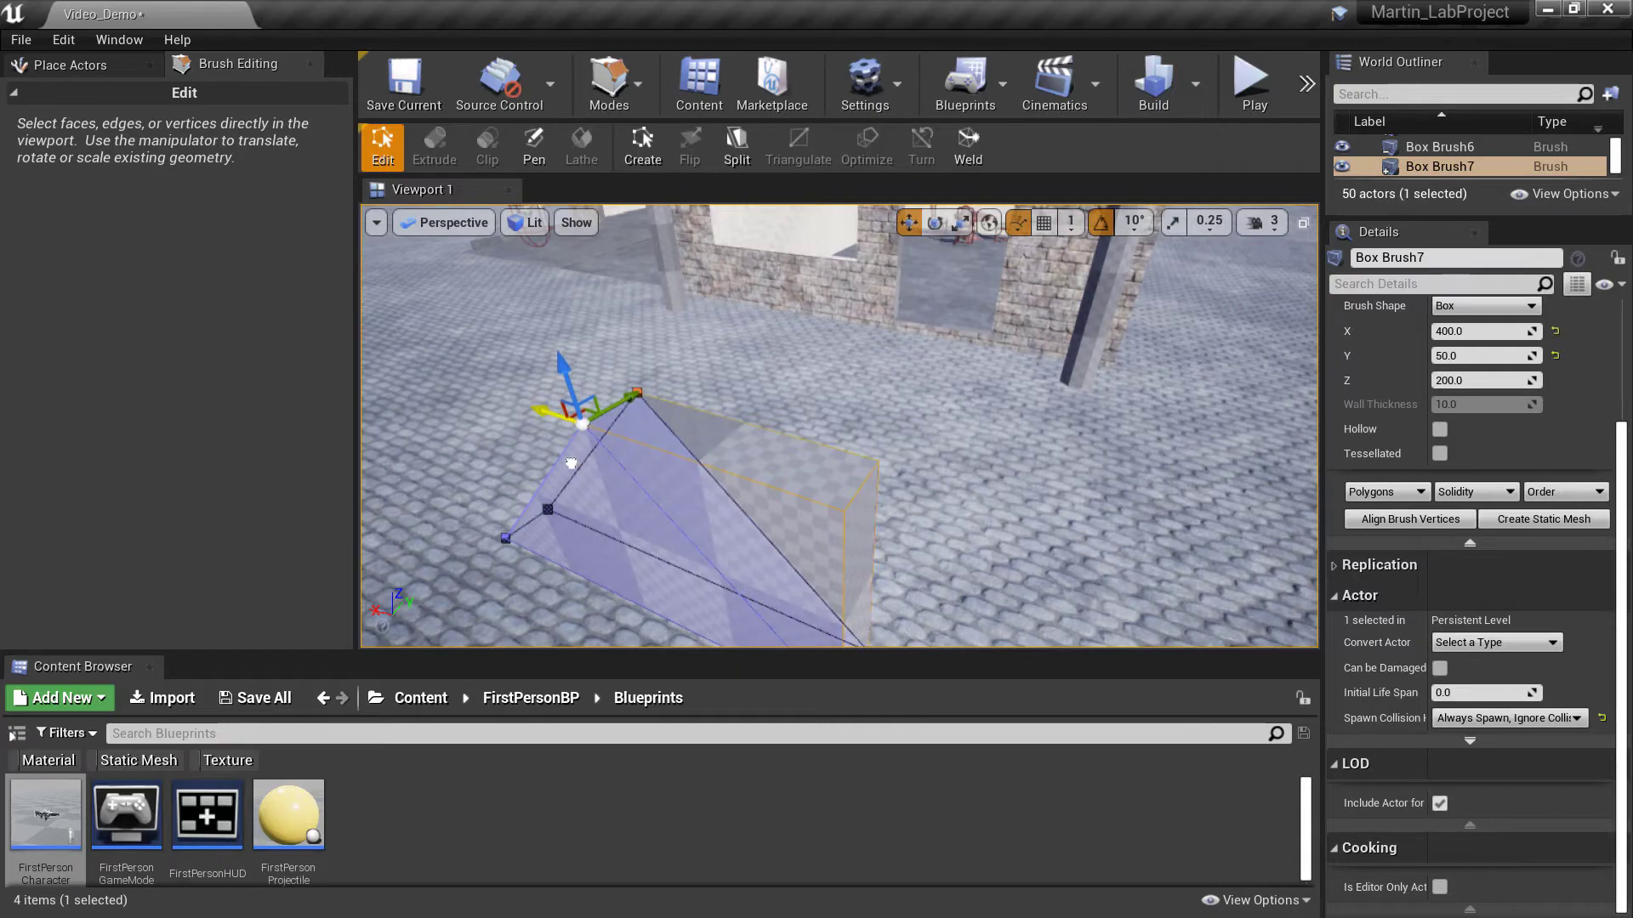
mouse_move(542, 548)
right_mouse_down()
mouse_move(557, 612)
mouse_move(374, 595)
mouse_move(374, 544)
mouse_move(459, 630)
mouse_move(392, 544)
mouse_move(391, 502)
mouse_move(476, 553)
mouse_move(433, 433)
mouse_move(438, 544)
mouse_move(506, 557)
mouse_move(597, 378)
mouse_move(691, 438)
mouse_move(729, 534)
right_mouse_up()
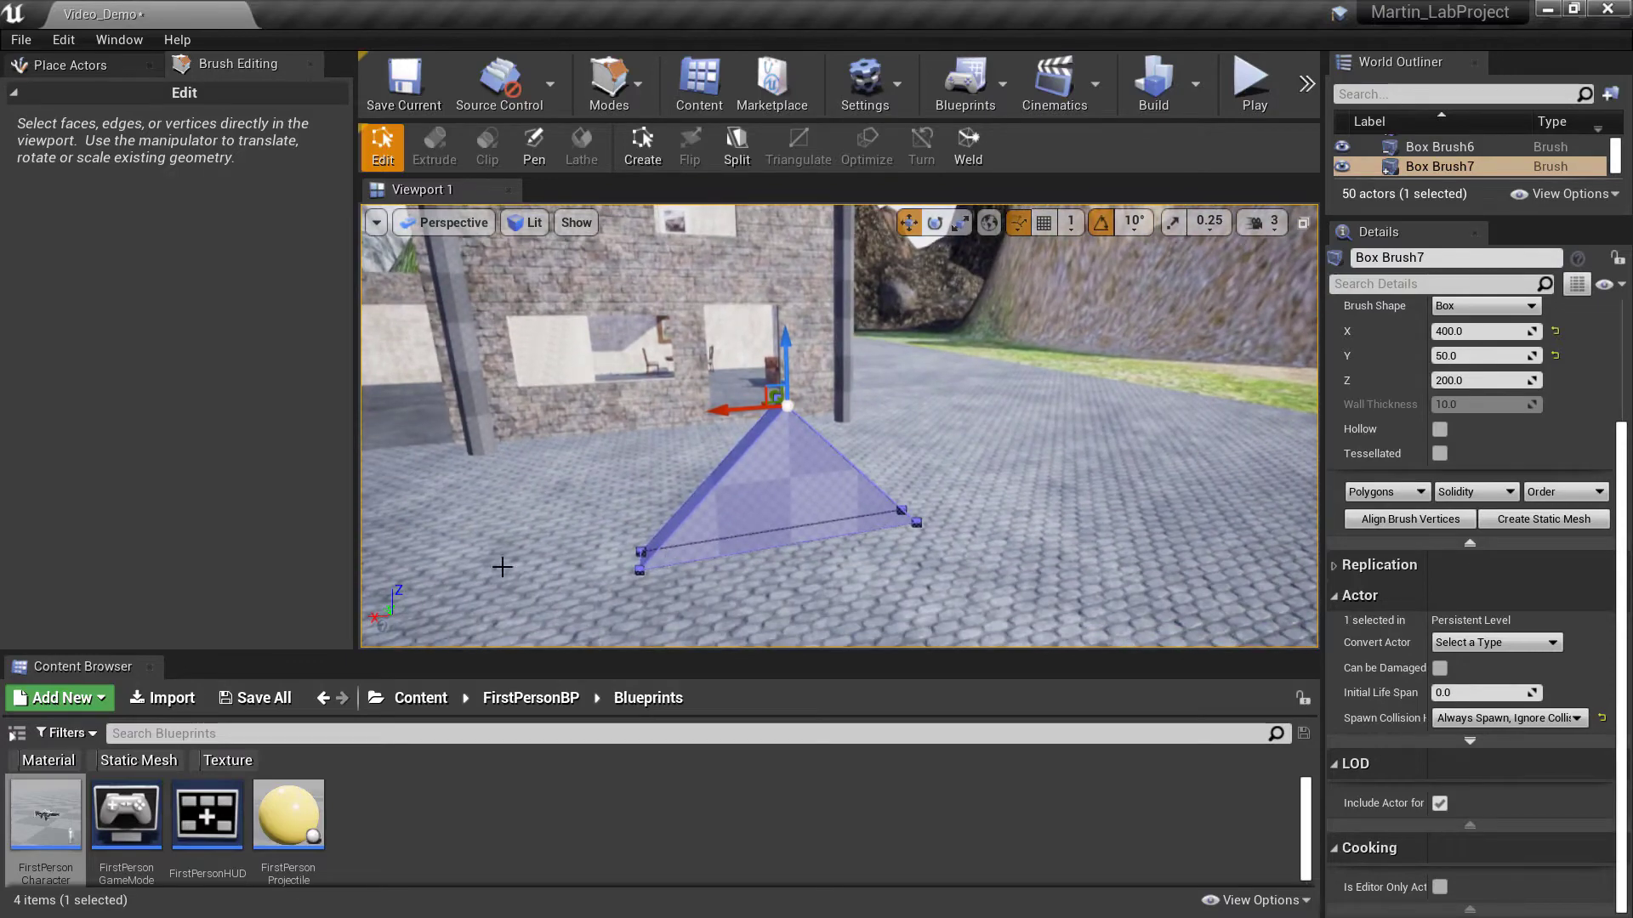
mouse_move(755, 598)
right_mouse_down()
mouse_move(748, 568)
mouse_move(760, 629)
mouse_move(680, 468)
mouse_move(688, 519)
right_mouse_up()
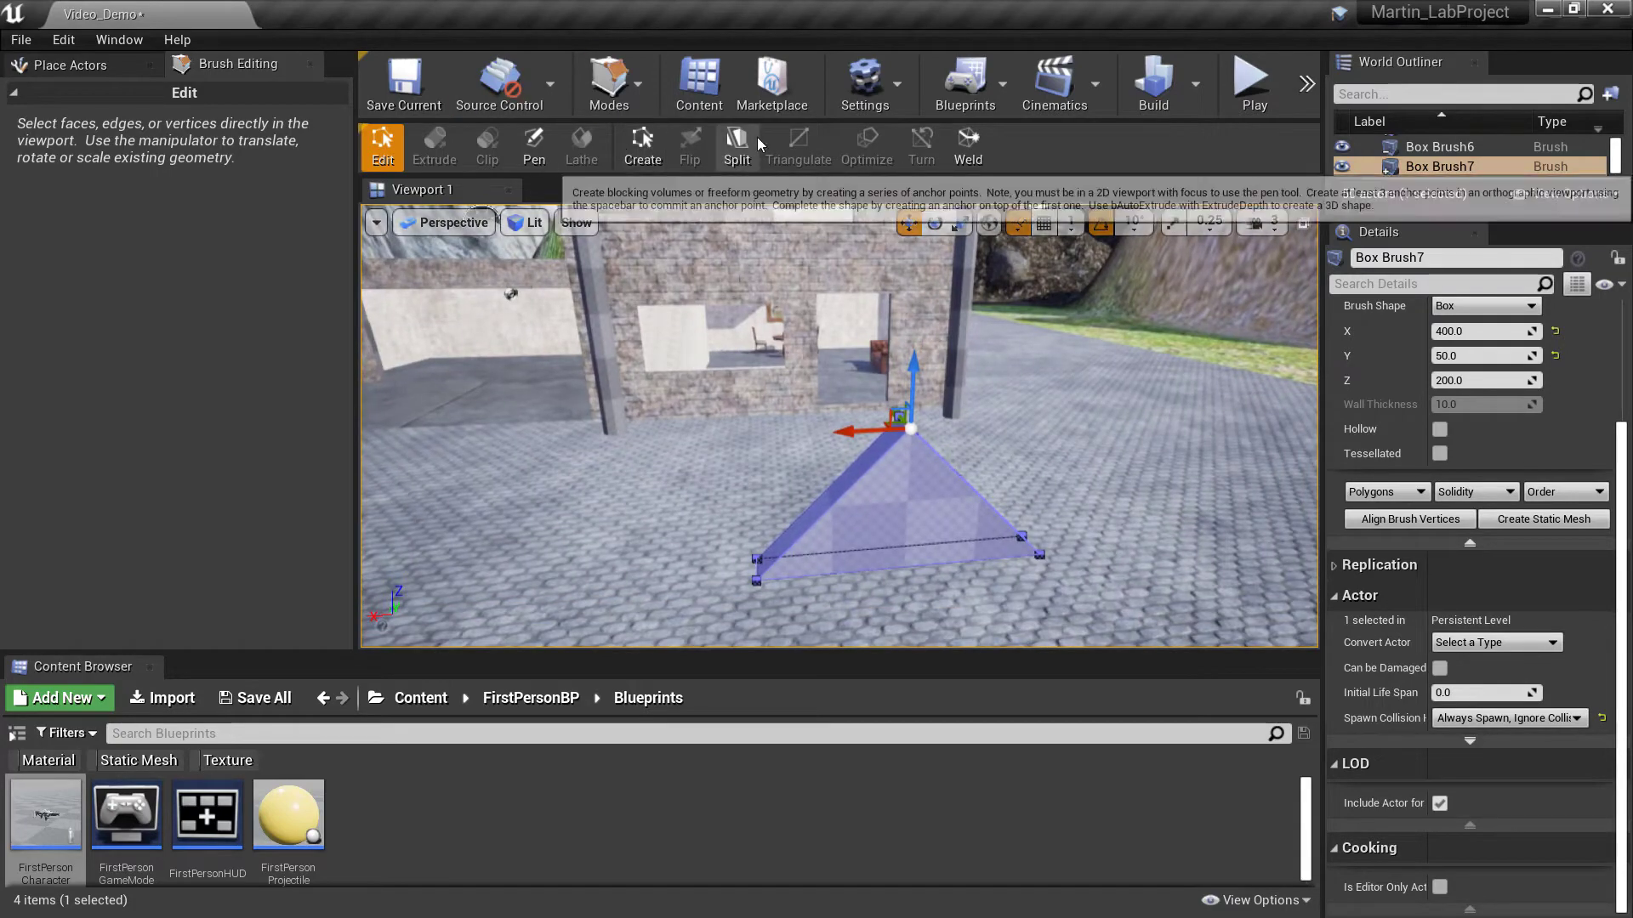
Step: Switch to Select mode and move the triangular brush over to the building's front wall, raising it to roof height
left_click(645, 84)
left_click(625, 146)
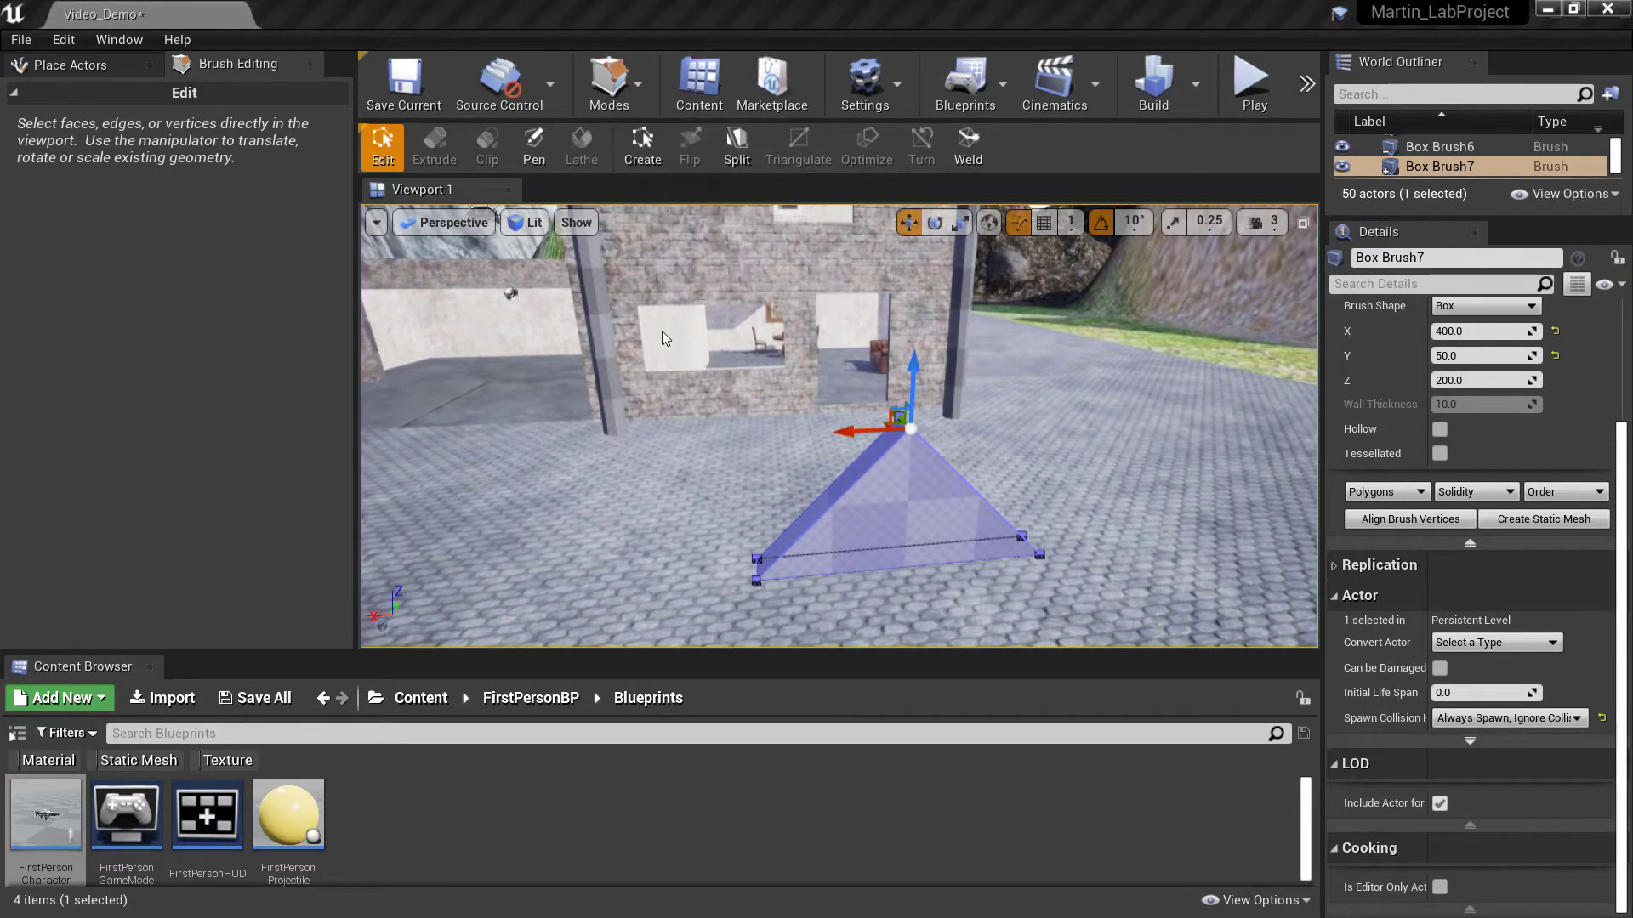
mouse_move(839, 398)
right_mouse_down()
mouse_move(901, 451)
mouse_move(816, 453)
mouse_move(834, 429)
mouse_move(769, 357)
mouse_move(724, 497)
right_mouse_up()
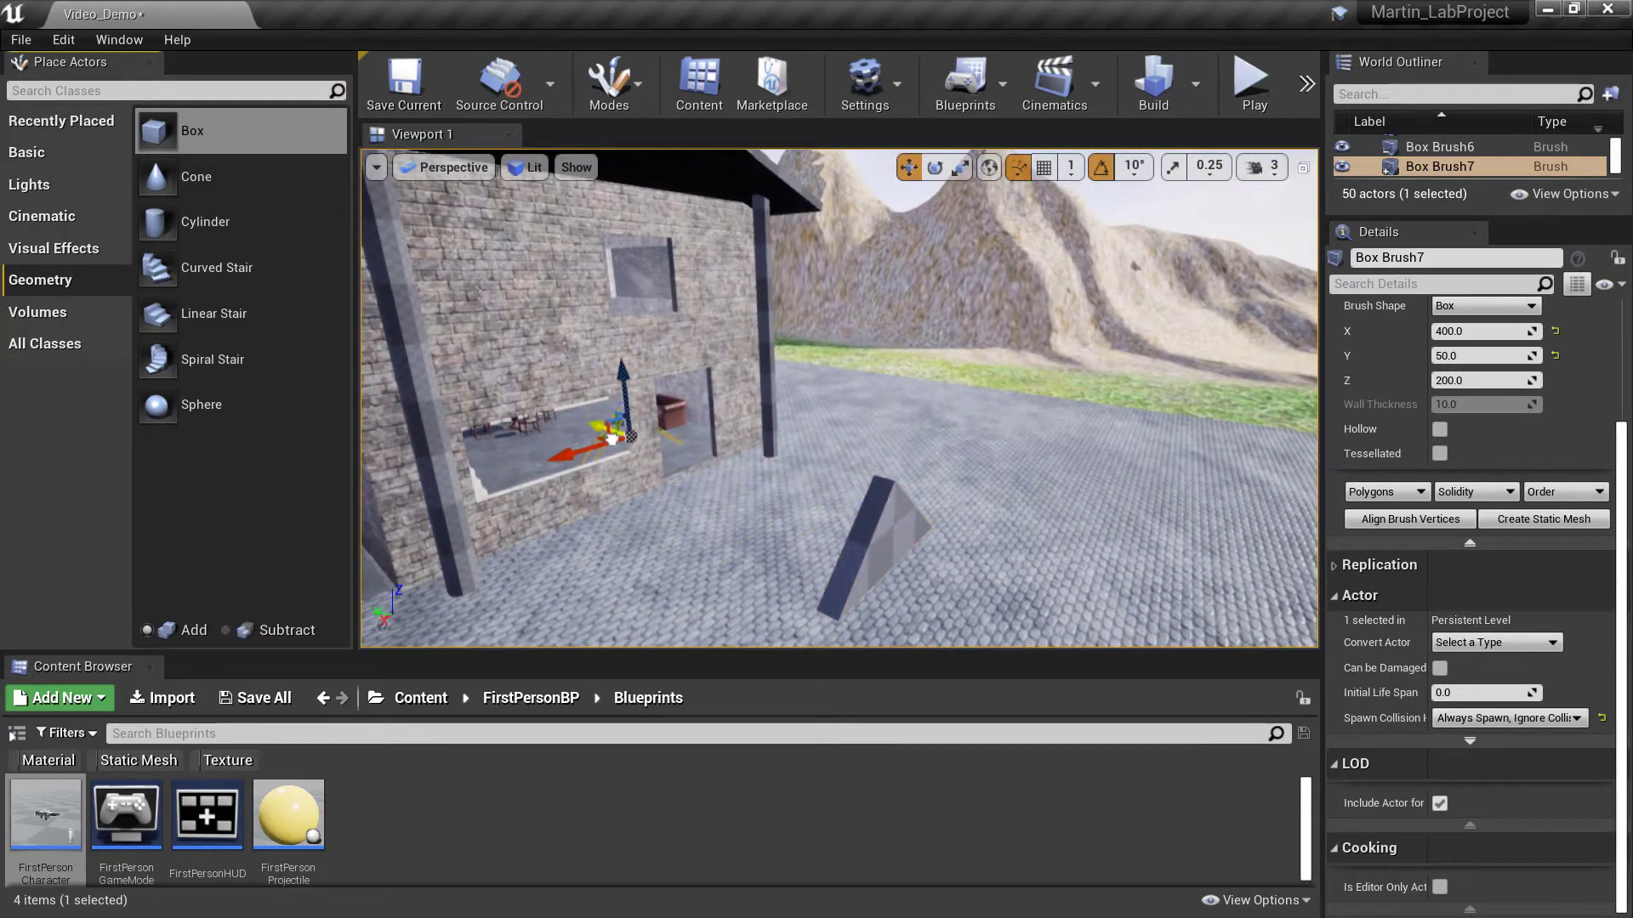
mouse_move(660, 444)
left_mouse_down()
mouse_move(689, 409)
mouse_move(666, 73)
left_mouse_up()
Step: Place the triangular brush on top of the brick wall beneath the roof and undo the last vertical adjustment
mouse_move(638, 282)
right_mouse_down()
mouse_move(638, 128)
mouse_move(596, 298)
mouse_move(502, 323)
mouse_move(494, 264)
mouse_move(460, 314)
mouse_move(544, 328)
mouse_move(550, 278)
mouse_move(570, 279)
mouse_move(706, 314)
mouse_move(748, 344)
right_mouse_up()
key("w")
key("w")
key("s")
key("w")
key("a")
left_click_drag(745, 349, 621, 347)
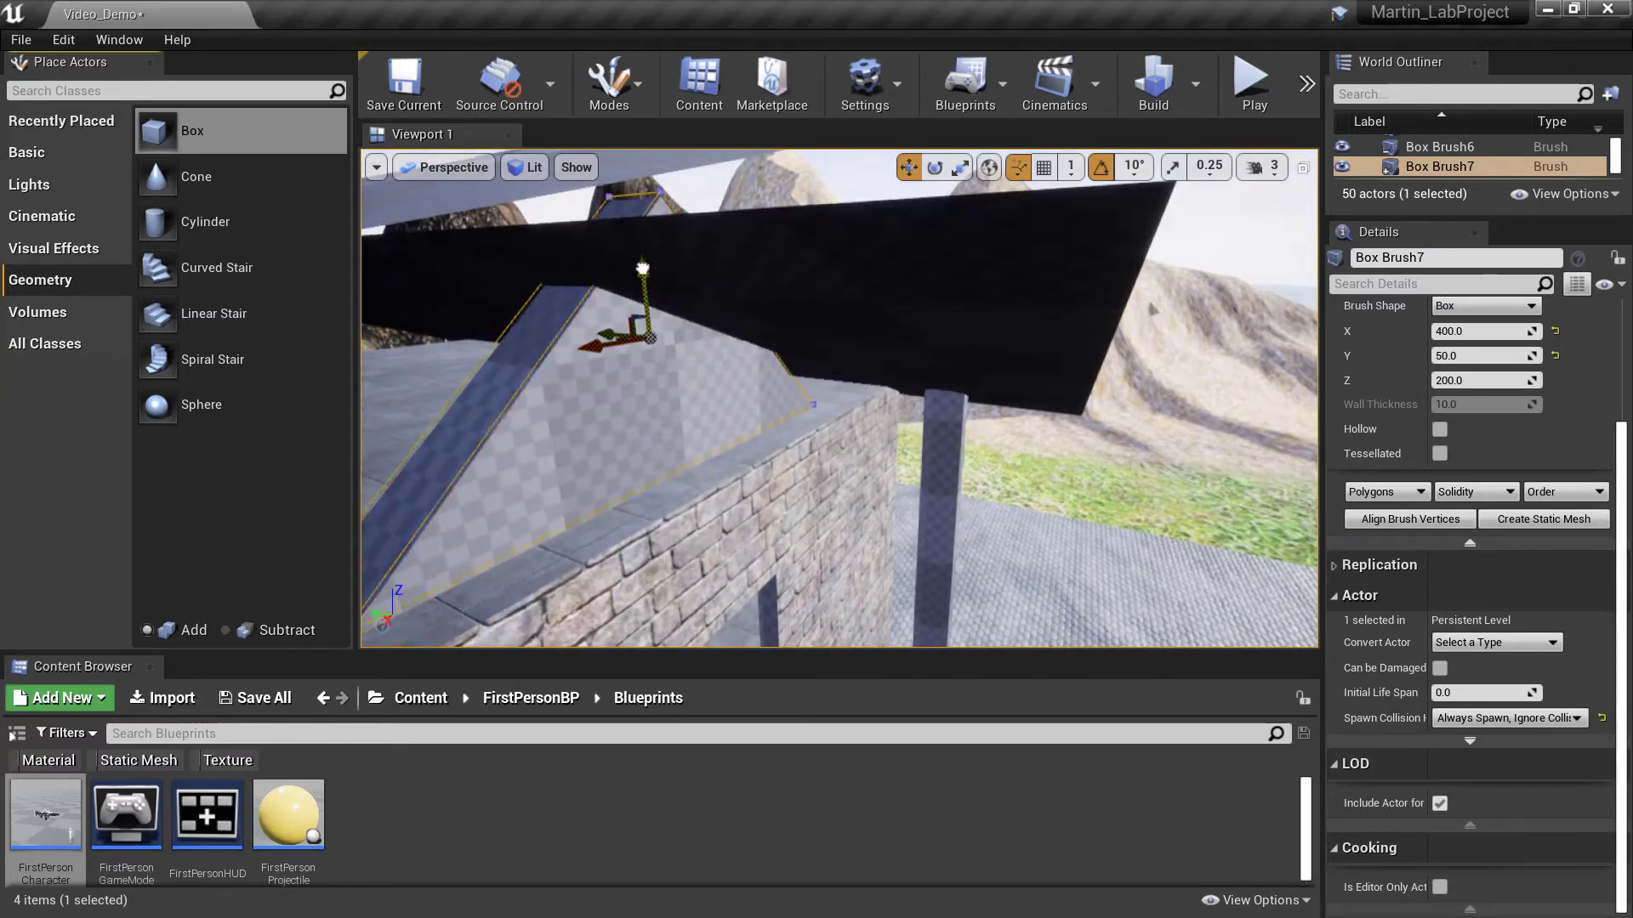
left_click_drag(642, 268, 652, 250)
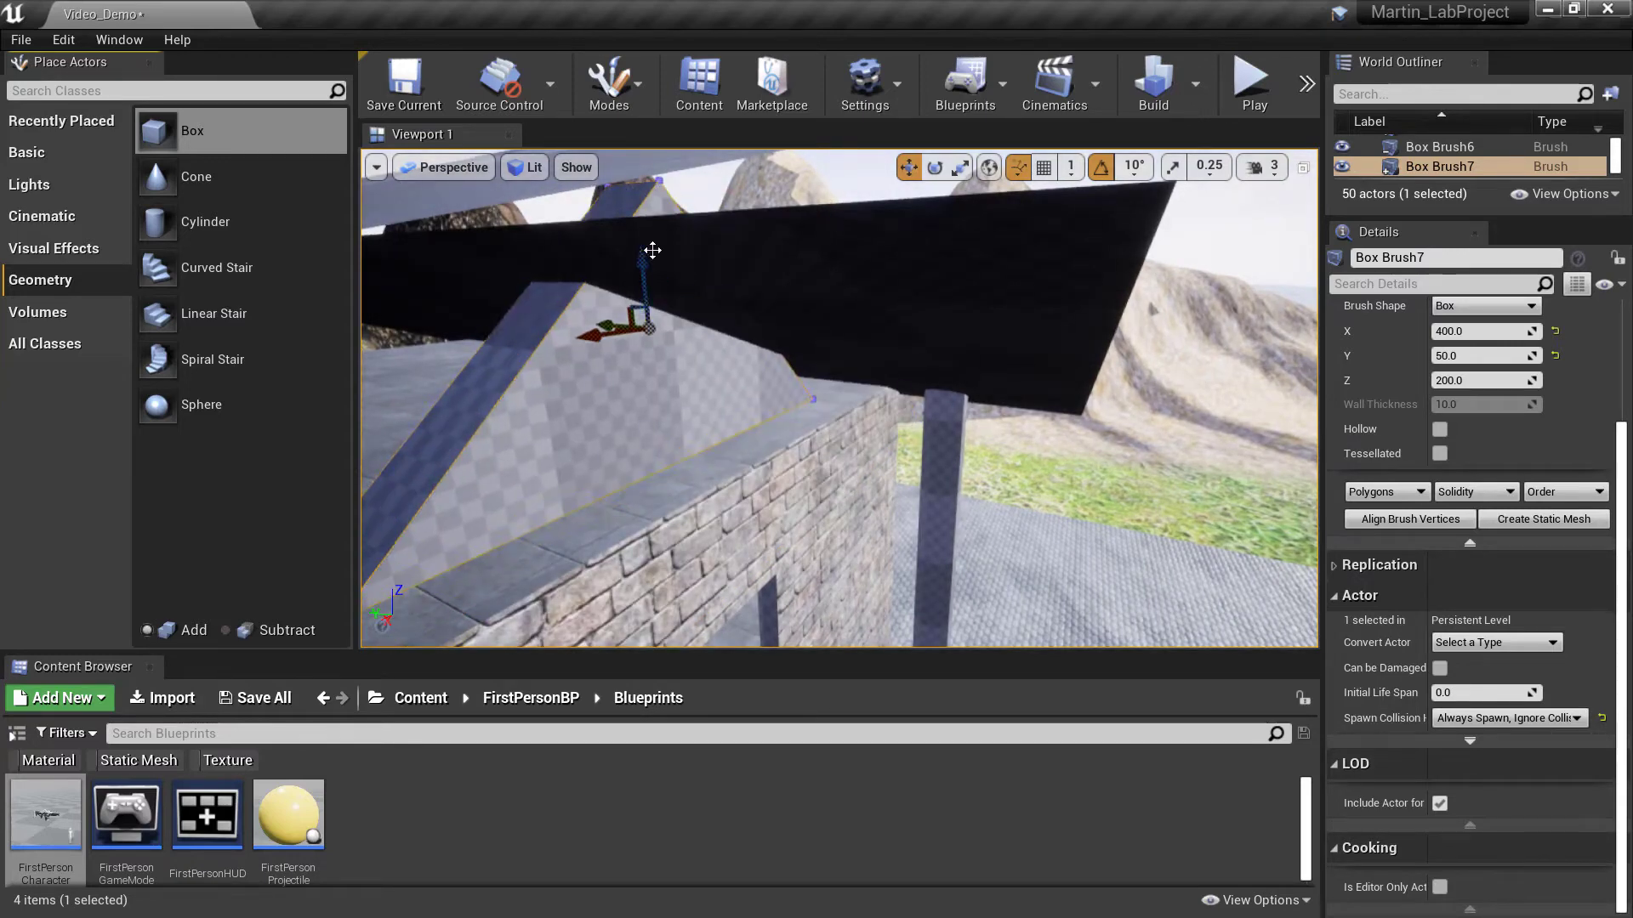
key("ctrl+z")
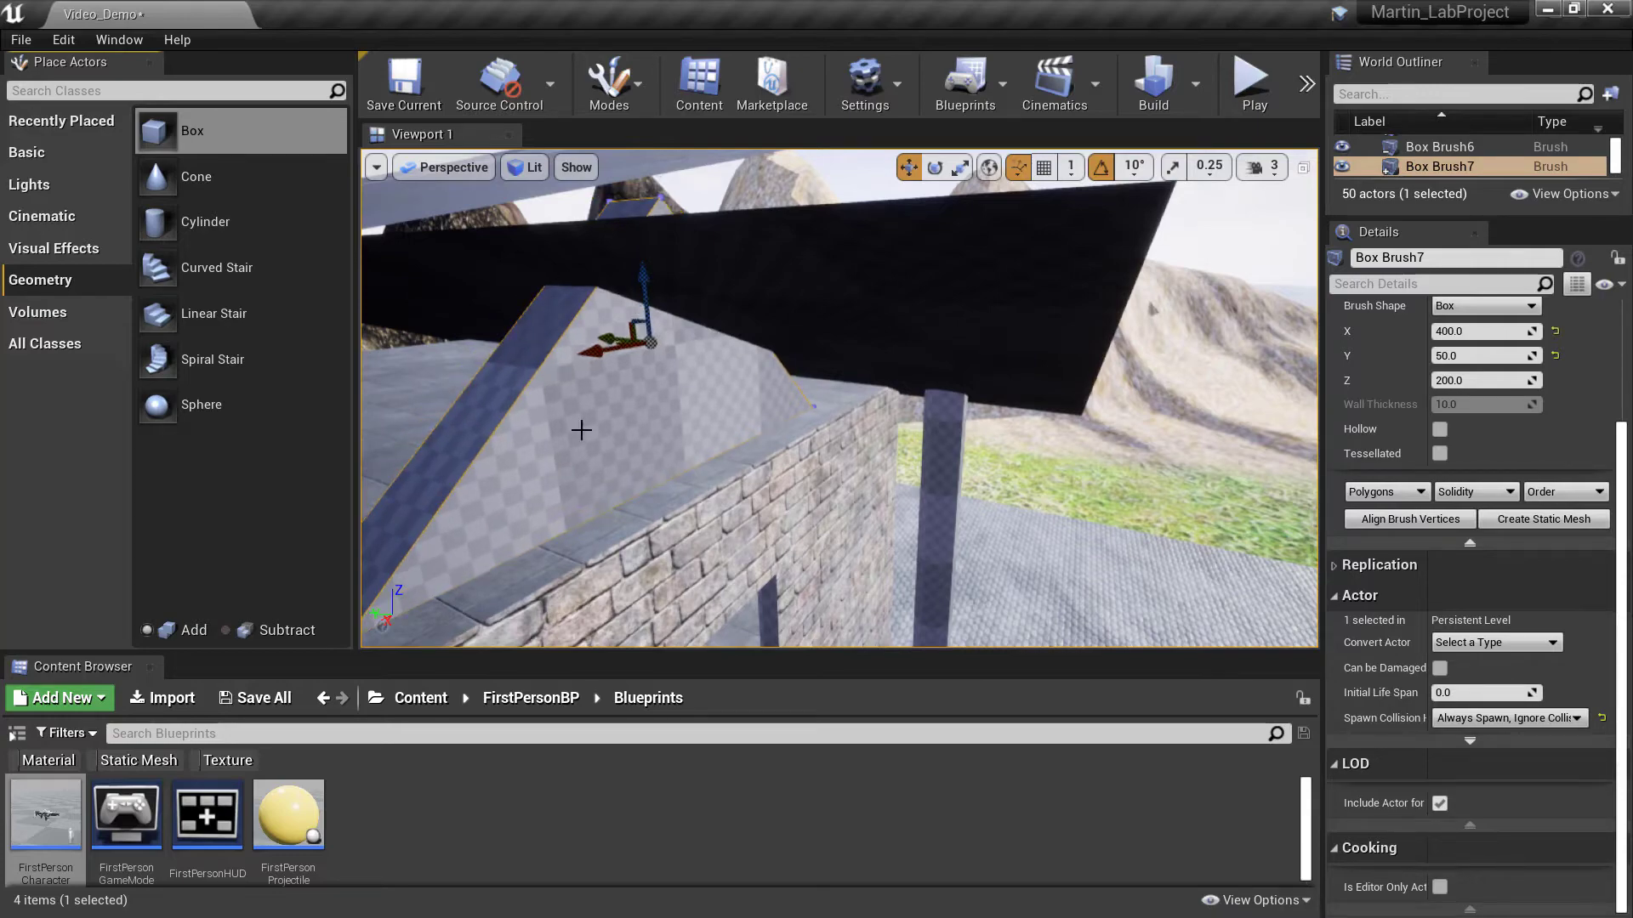
Step: Align the triangular brush with the brick wall along the Y axis and center its peak under the roof ridge along the X axis
right_click_drag(582, 430, 646, 408)
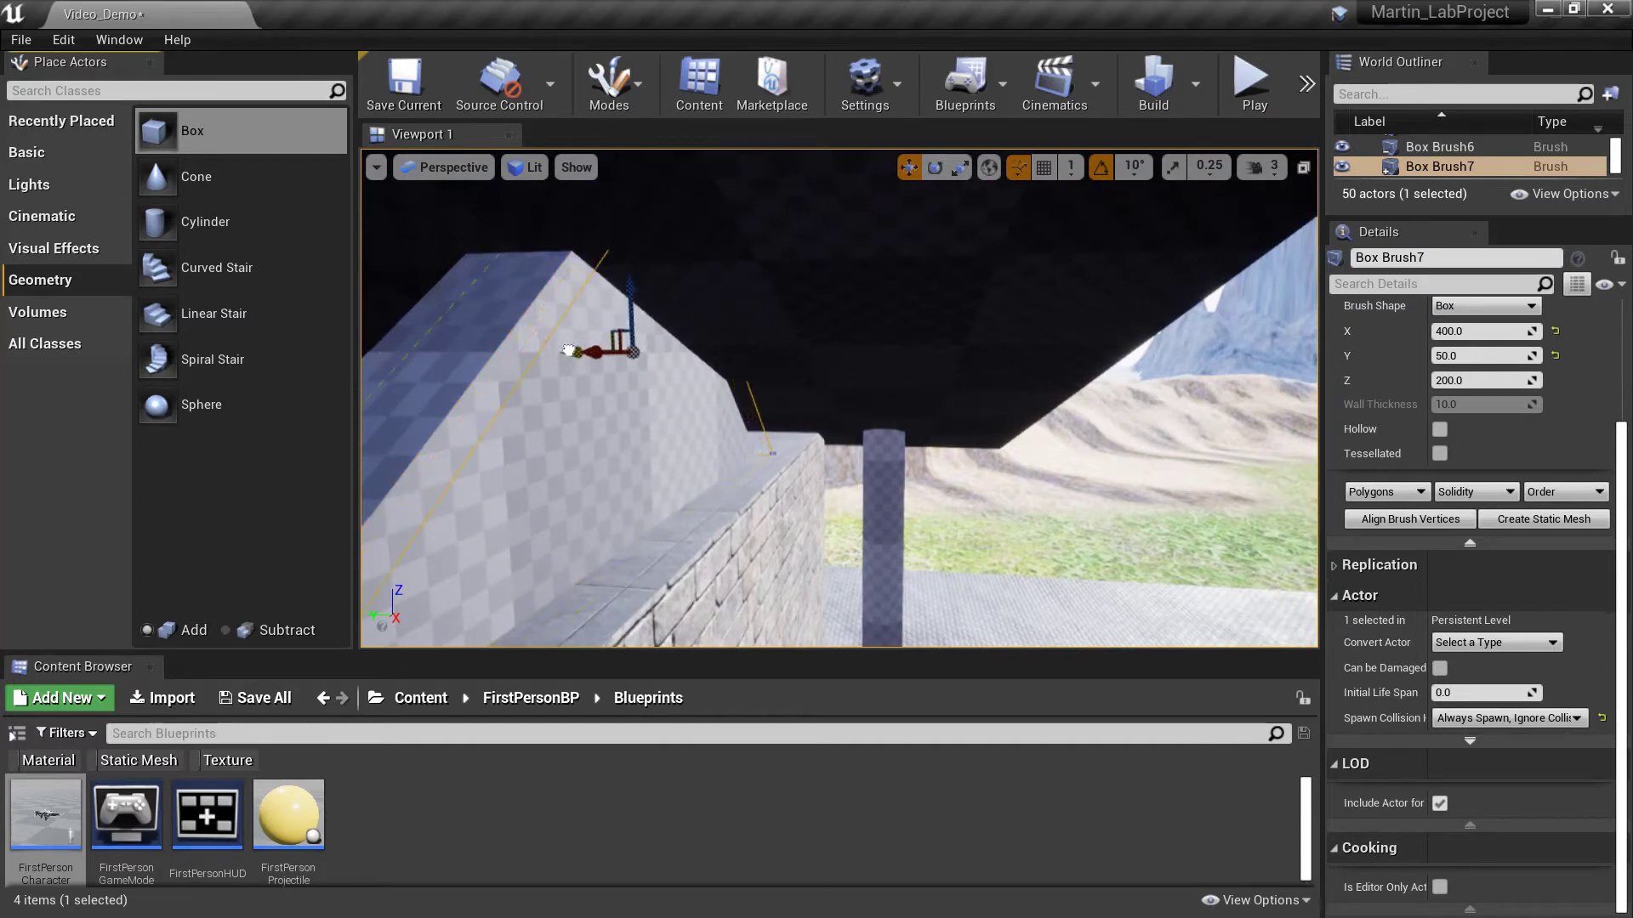
left_click_drag(585, 354, 604, 352)
mouse_move(604, 352)
right_mouse_down()
mouse_move(477, 336)
mouse_move(378, 370)
right_mouse_up()
right_click_drag(710, 451, 802, 452)
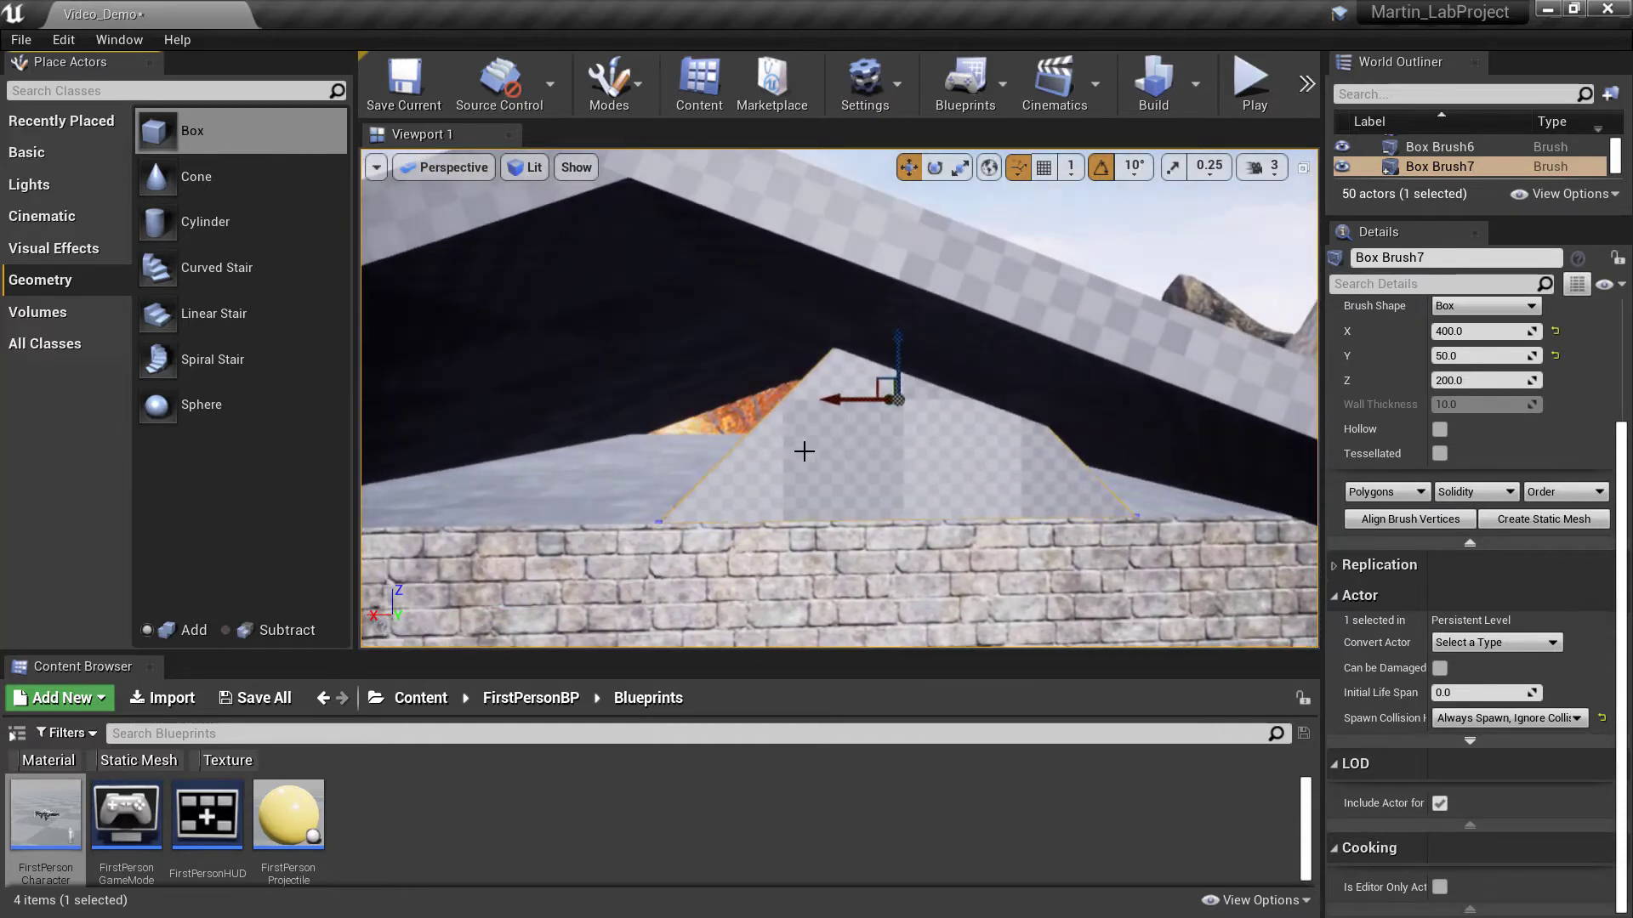
mouse_move(826, 399)
left_mouse_down()
mouse_move(635, 415)
mouse_move(652, 418)
left_mouse_up()
mouse_move(652, 419)
right_mouse_down()
mouse_move(659, 374)
mouse_move(672, 425)
mouse_move(655, 459)
mouse_move(571, 395)
right_mouse_up()
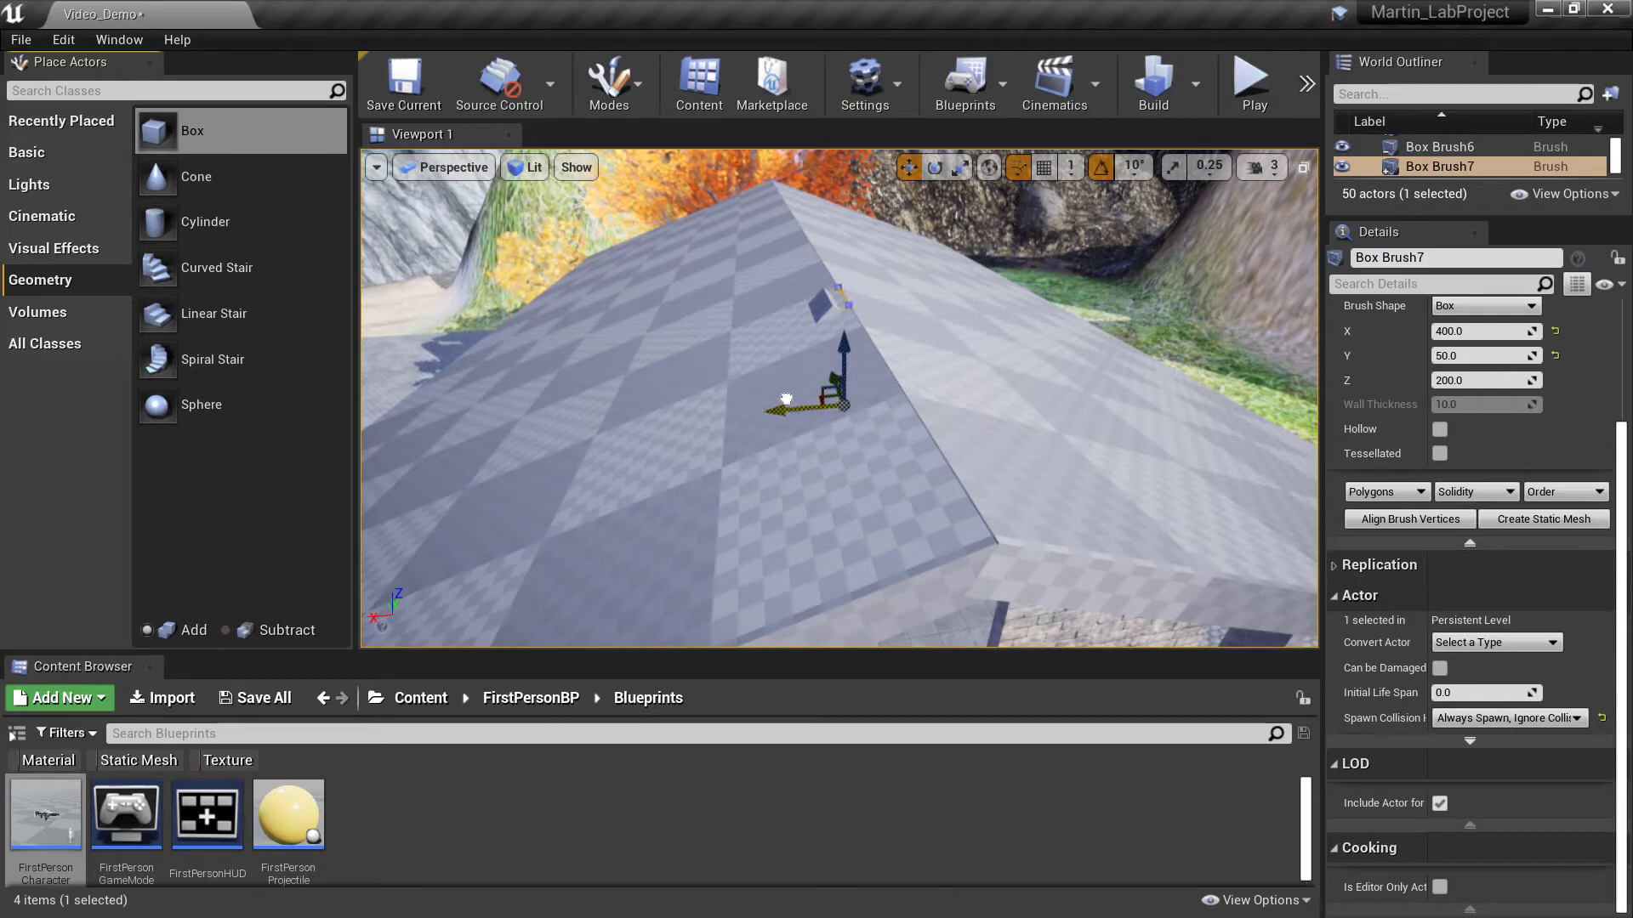
left_click_drag(786, 397, 788, 392)
Step: Switch to Brush Editing mode and select both bottom vertices at one end of the triangular brush
mouse_move(788, 392)
right_mouse_down()
mouse_move(740, 392)
mouse_move(693, 464)
mouse_move(693, 396)
mouse_move(617, 430)
mouse_move(655, 396)
mouse_move(621, 374)
mouse_move(647, 391)
mouse_move(608, 374)
mouse_move(540, 392)
right_mouse_up()
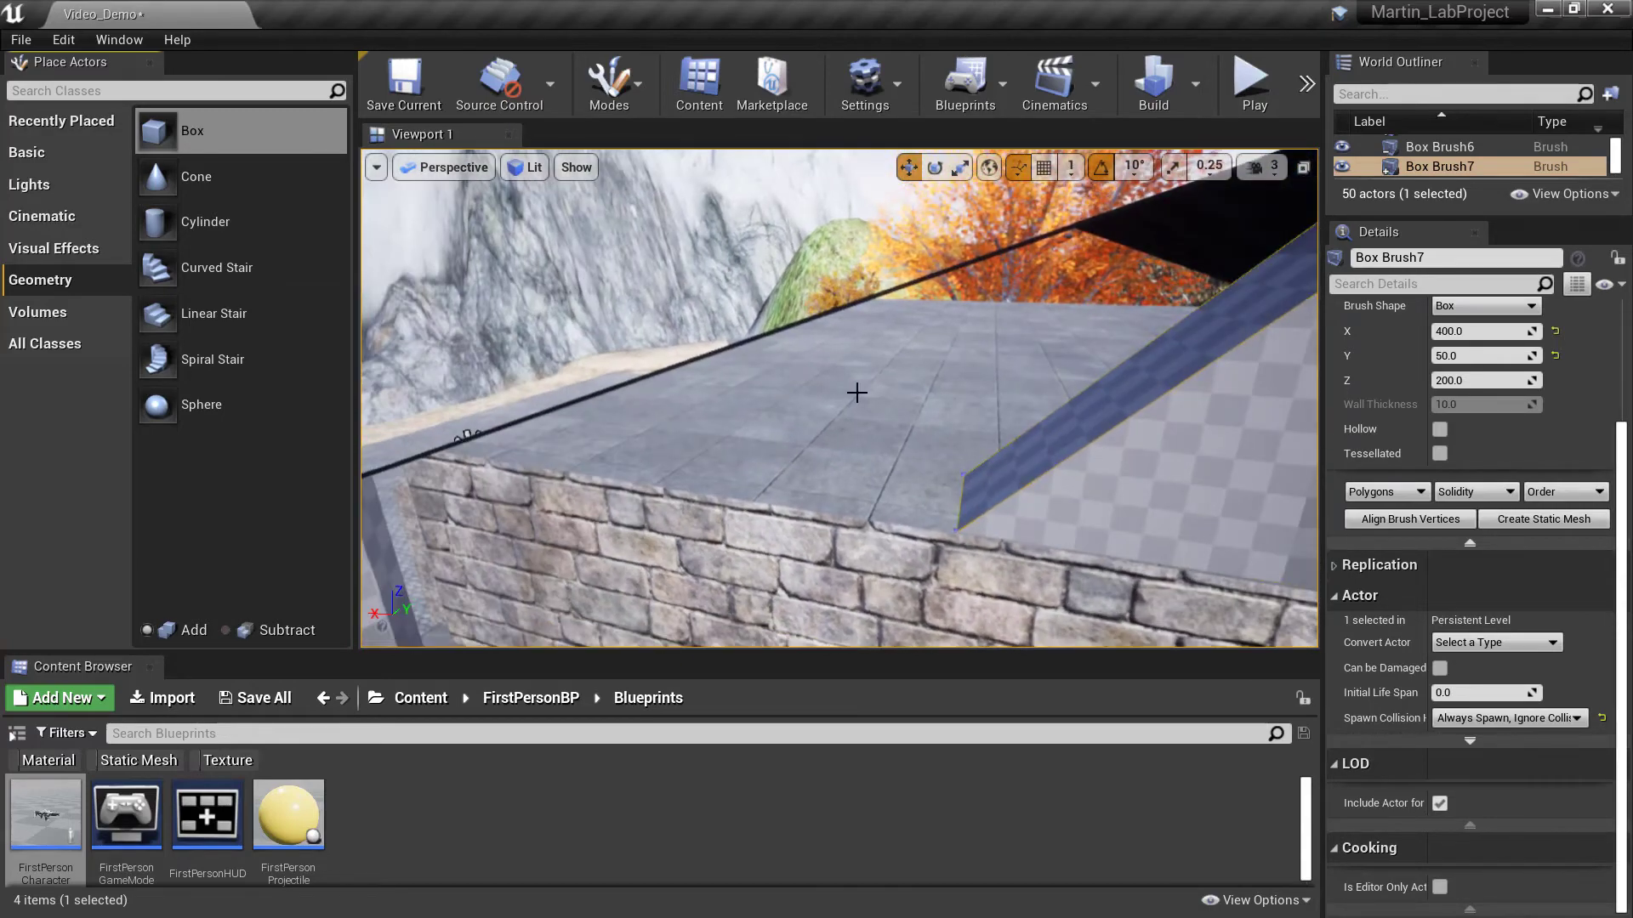
right_click_drag(858, 501, 952, 485)
left_click(1007, 388)
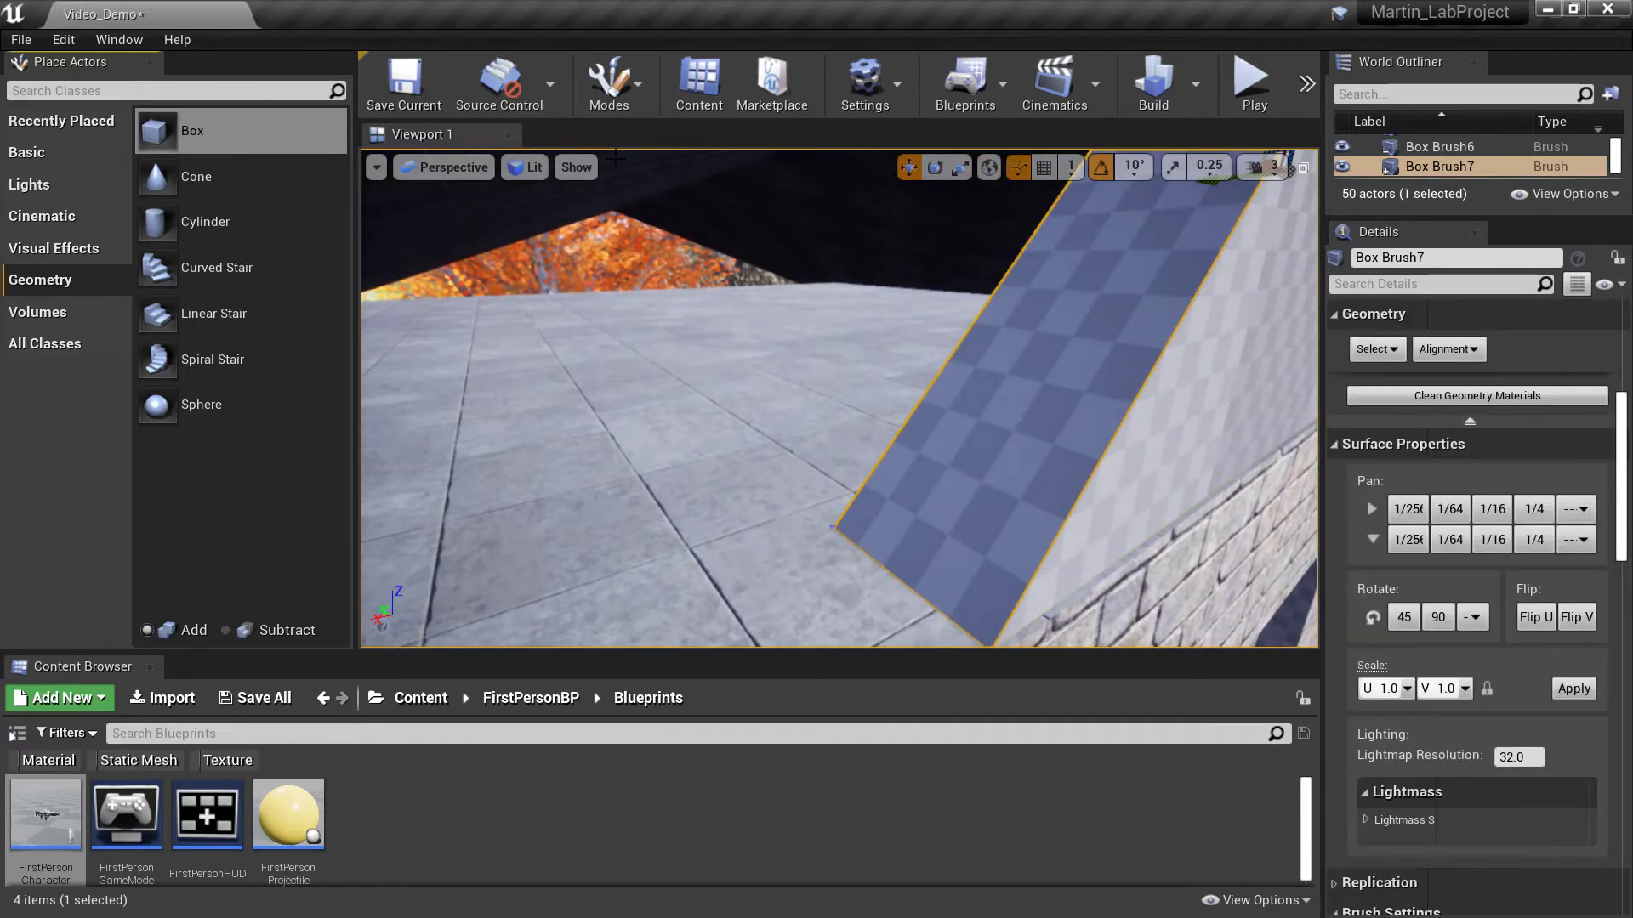
left_click(626, 78)
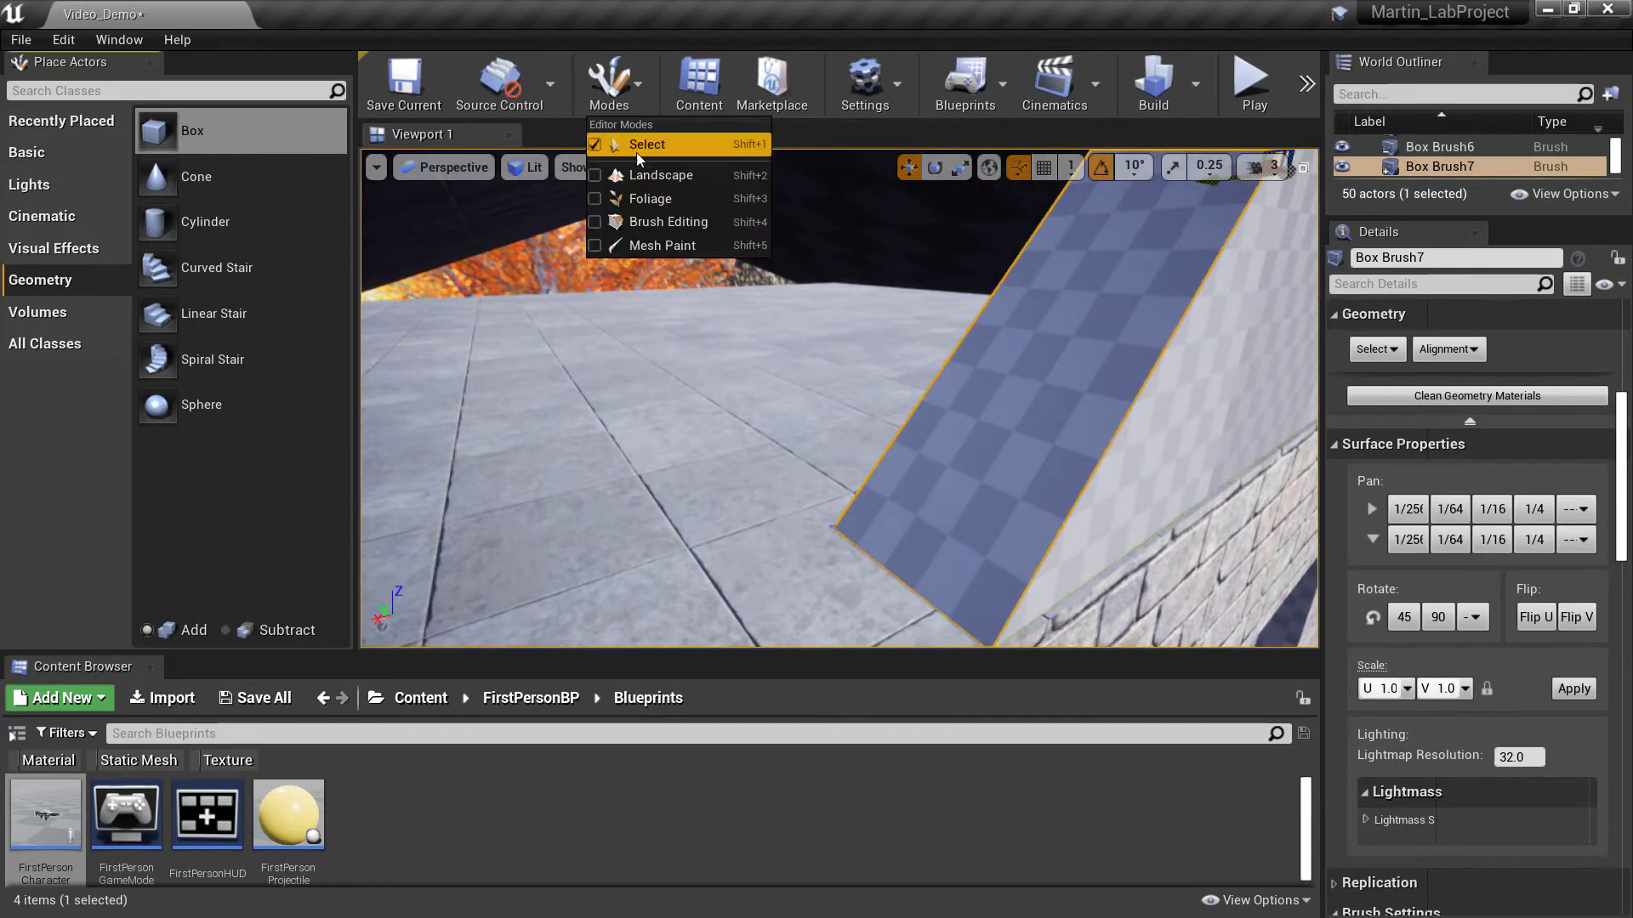
left_click(667, 221)
left_click(830, 552)
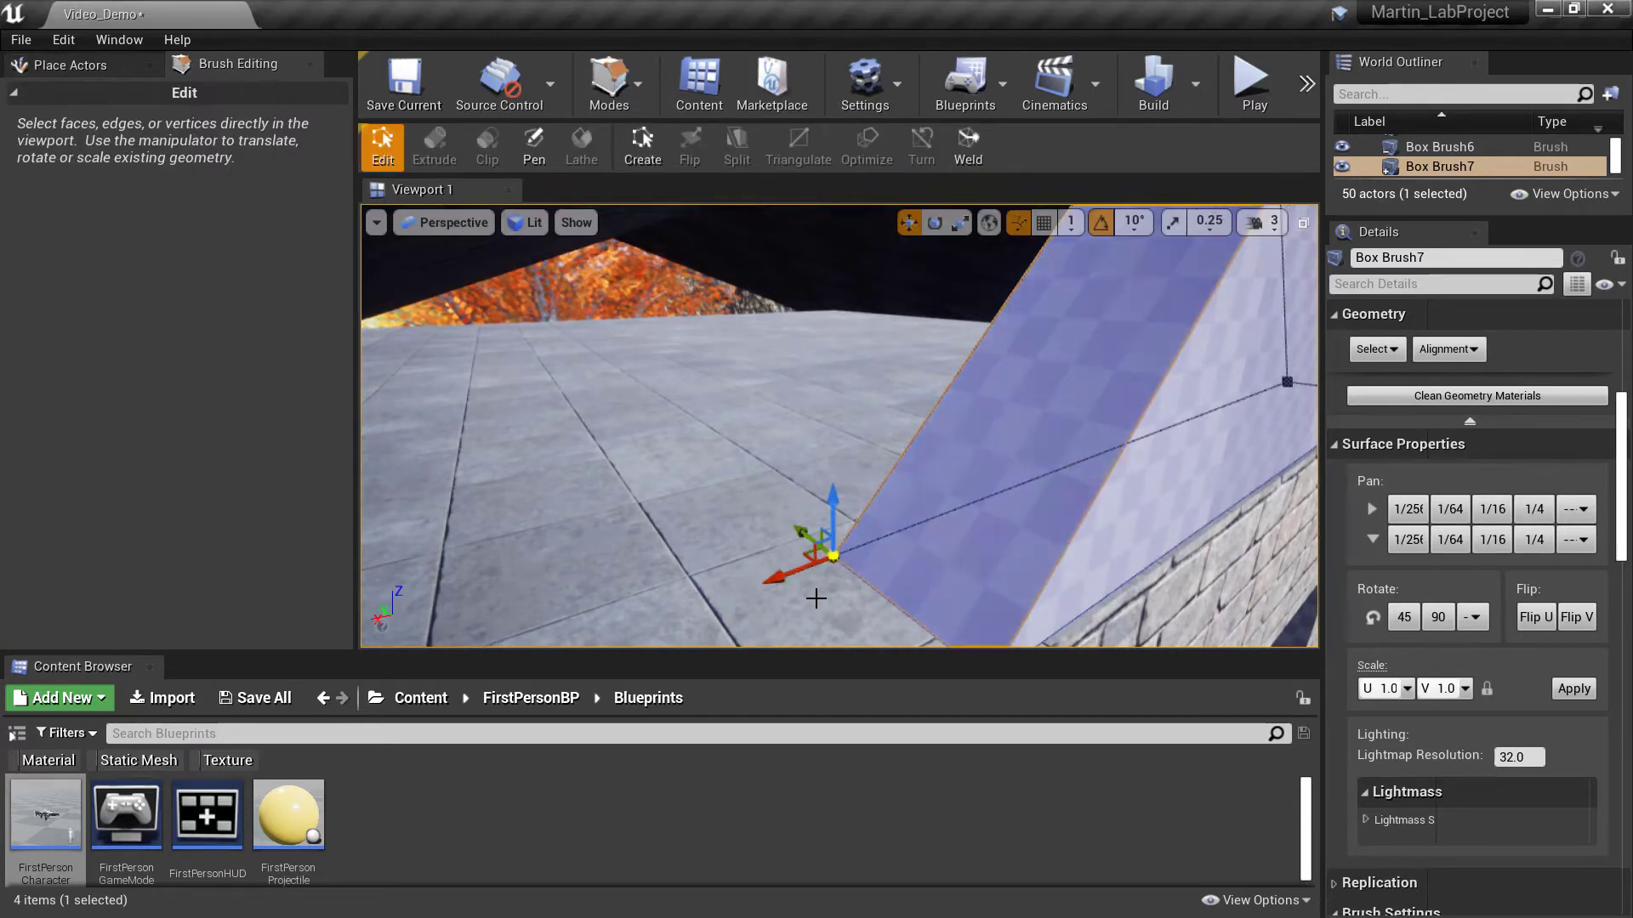
mouse_move(817, 594)
right_mouse_down()
mouse_move(885, 600)
mouse_move(919, 629)
right_mouse_up()
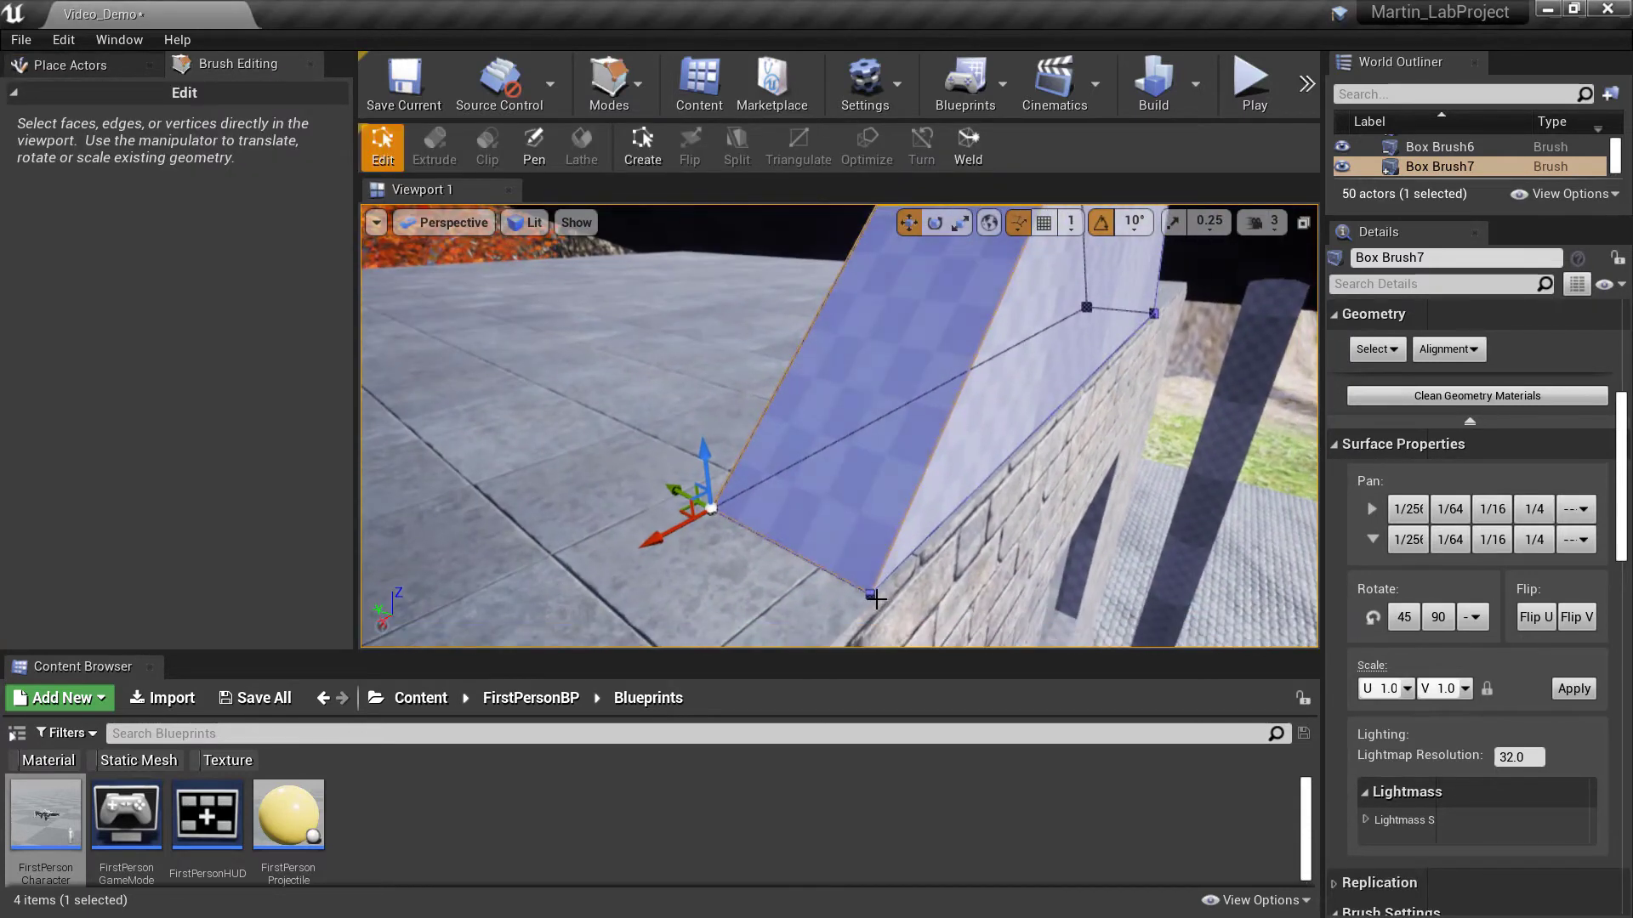
left_click(873, 593, "ctrl")
Step: Move the two selected bottom vertices outward along the X axis to the end of the brick wall
right_click_drag(872, 594, 519, 610)
left_click_drag(1069, 553, 229, 522)
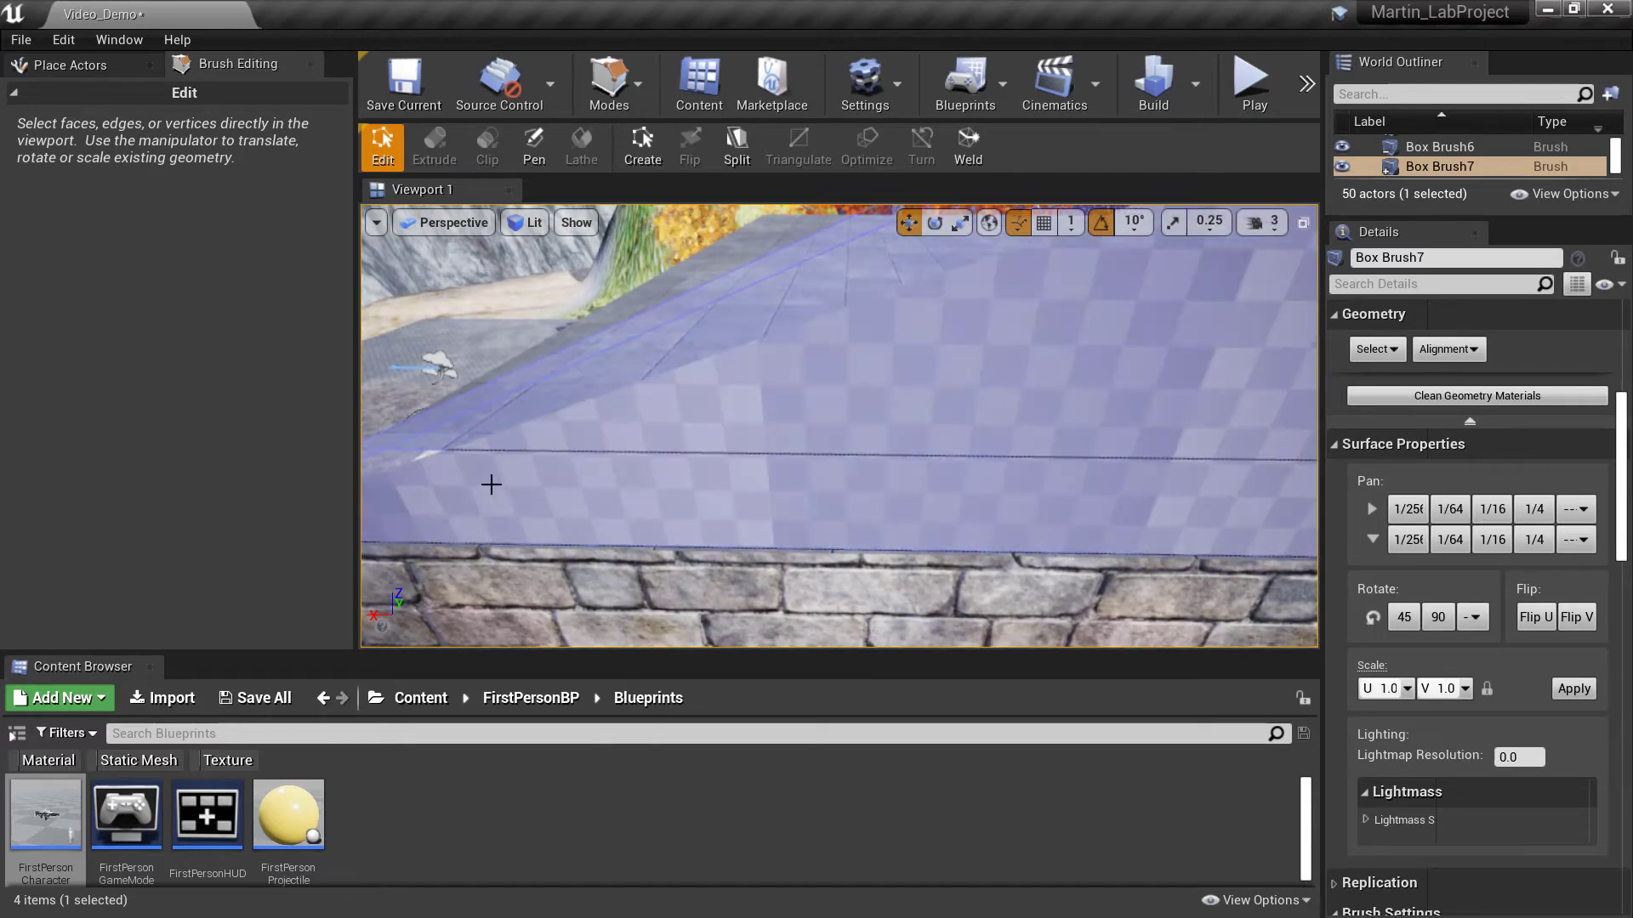
mouse_move(488, 484)
right_mouse_down()
mouse_move(365, 544)
mouse_move(368, 456)
mouse_move(641, 506)
right_mouse_up()
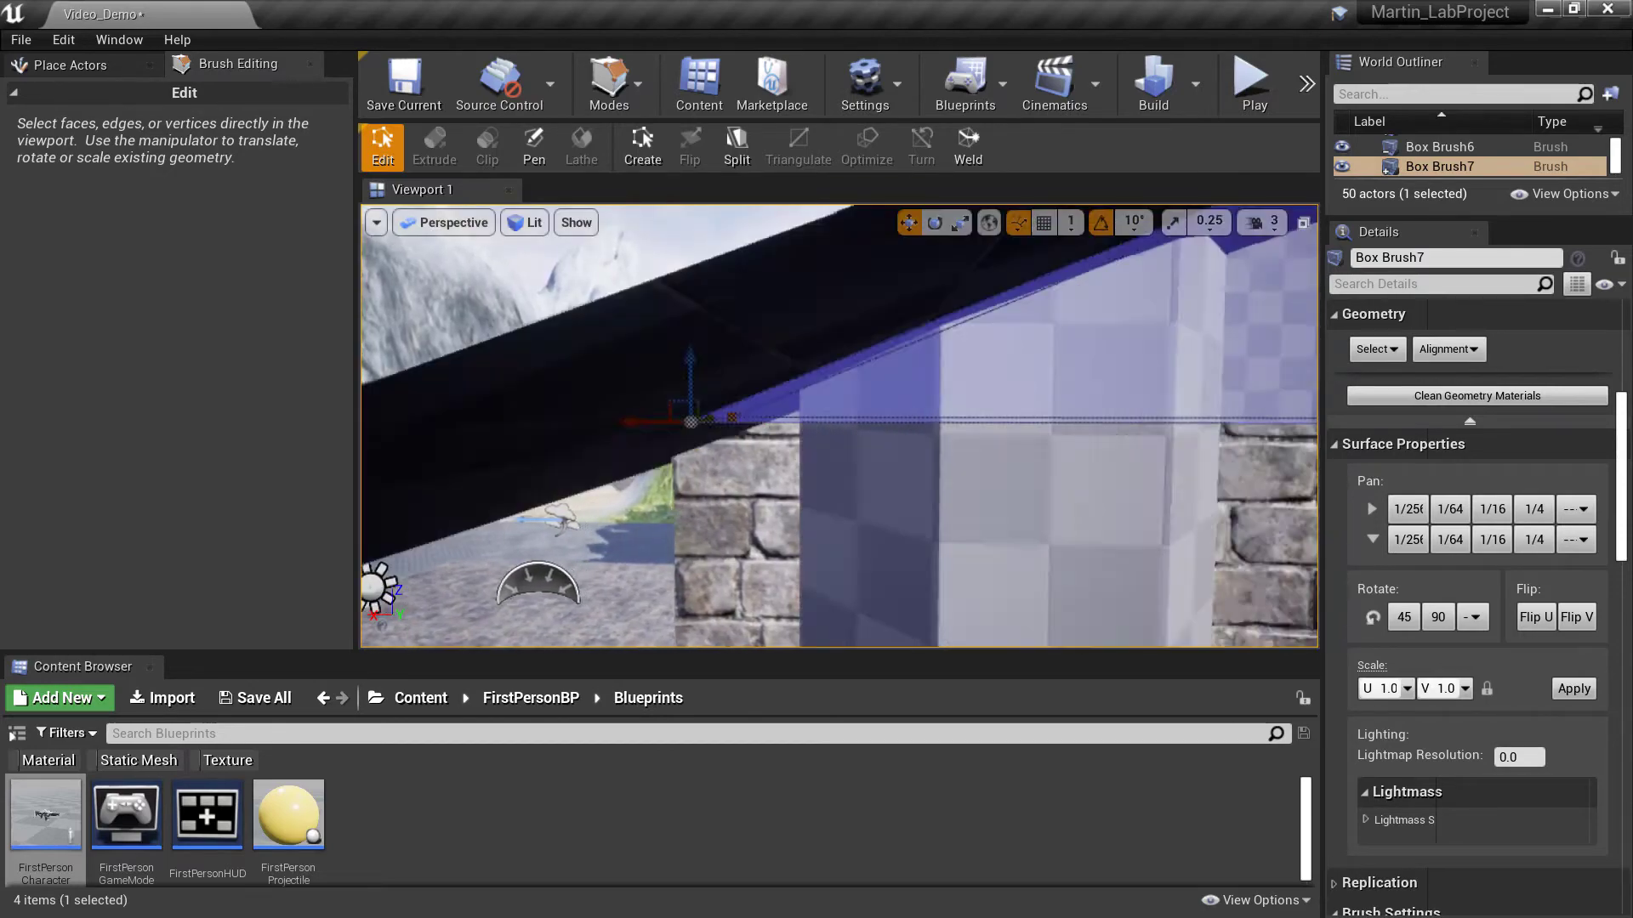
Step: Move the two bottom vertices at the opposite end of the triangular brush outward along the X axis to the brick wall's end
key("Up")
key("d")
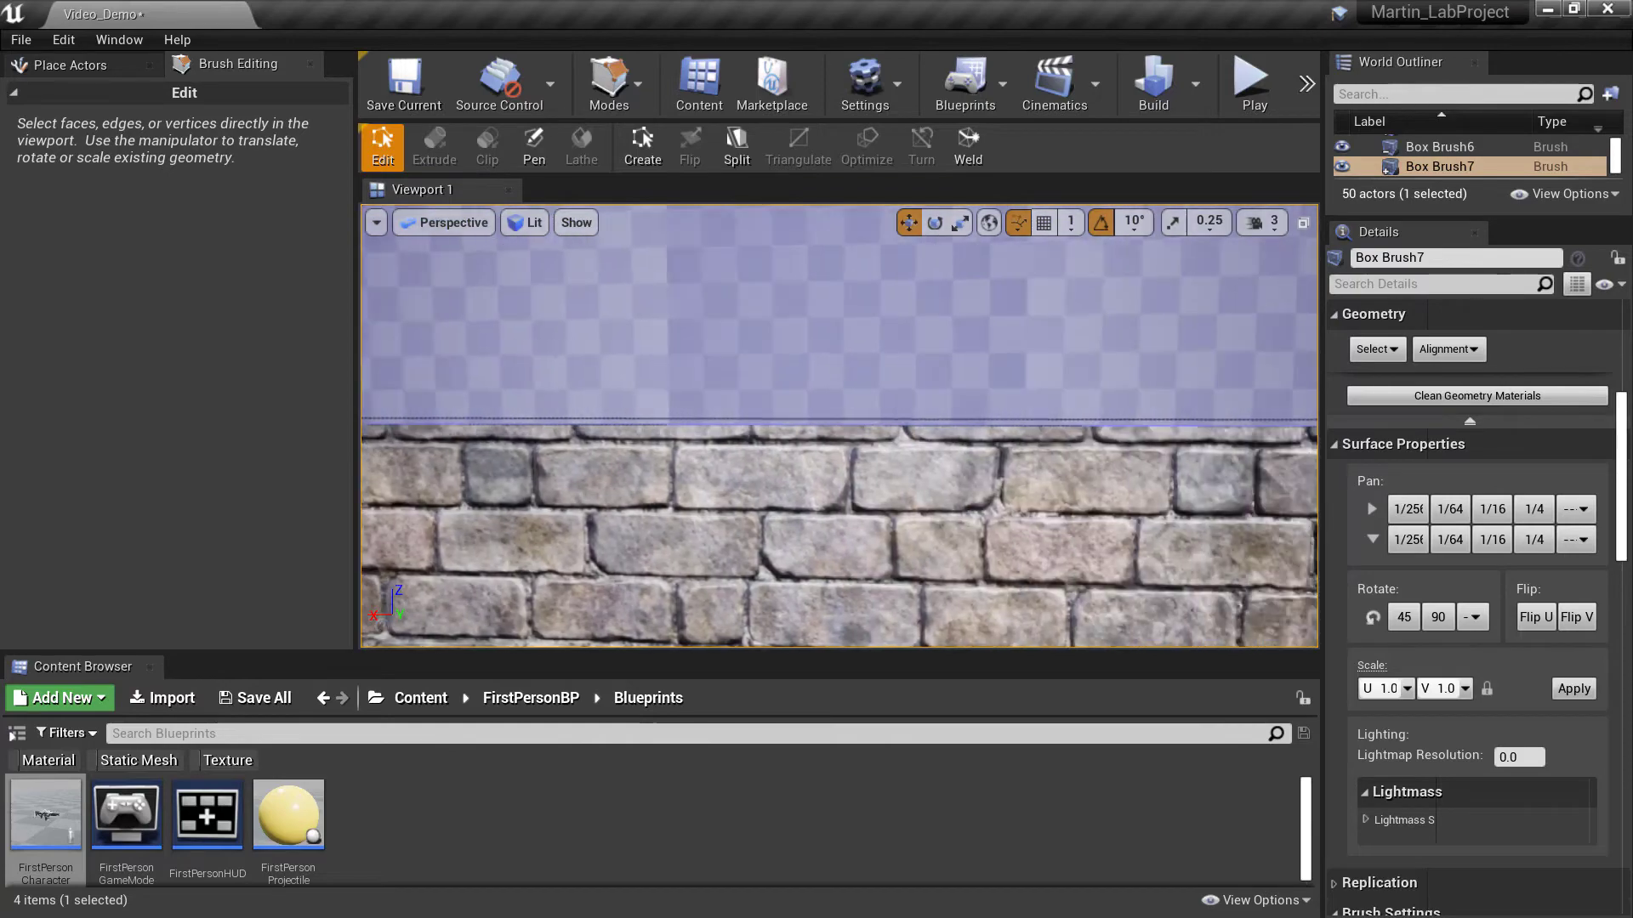
right_click_drag(840, 425, 987, 511)
right_click_drag(680, 638, 594, 540)
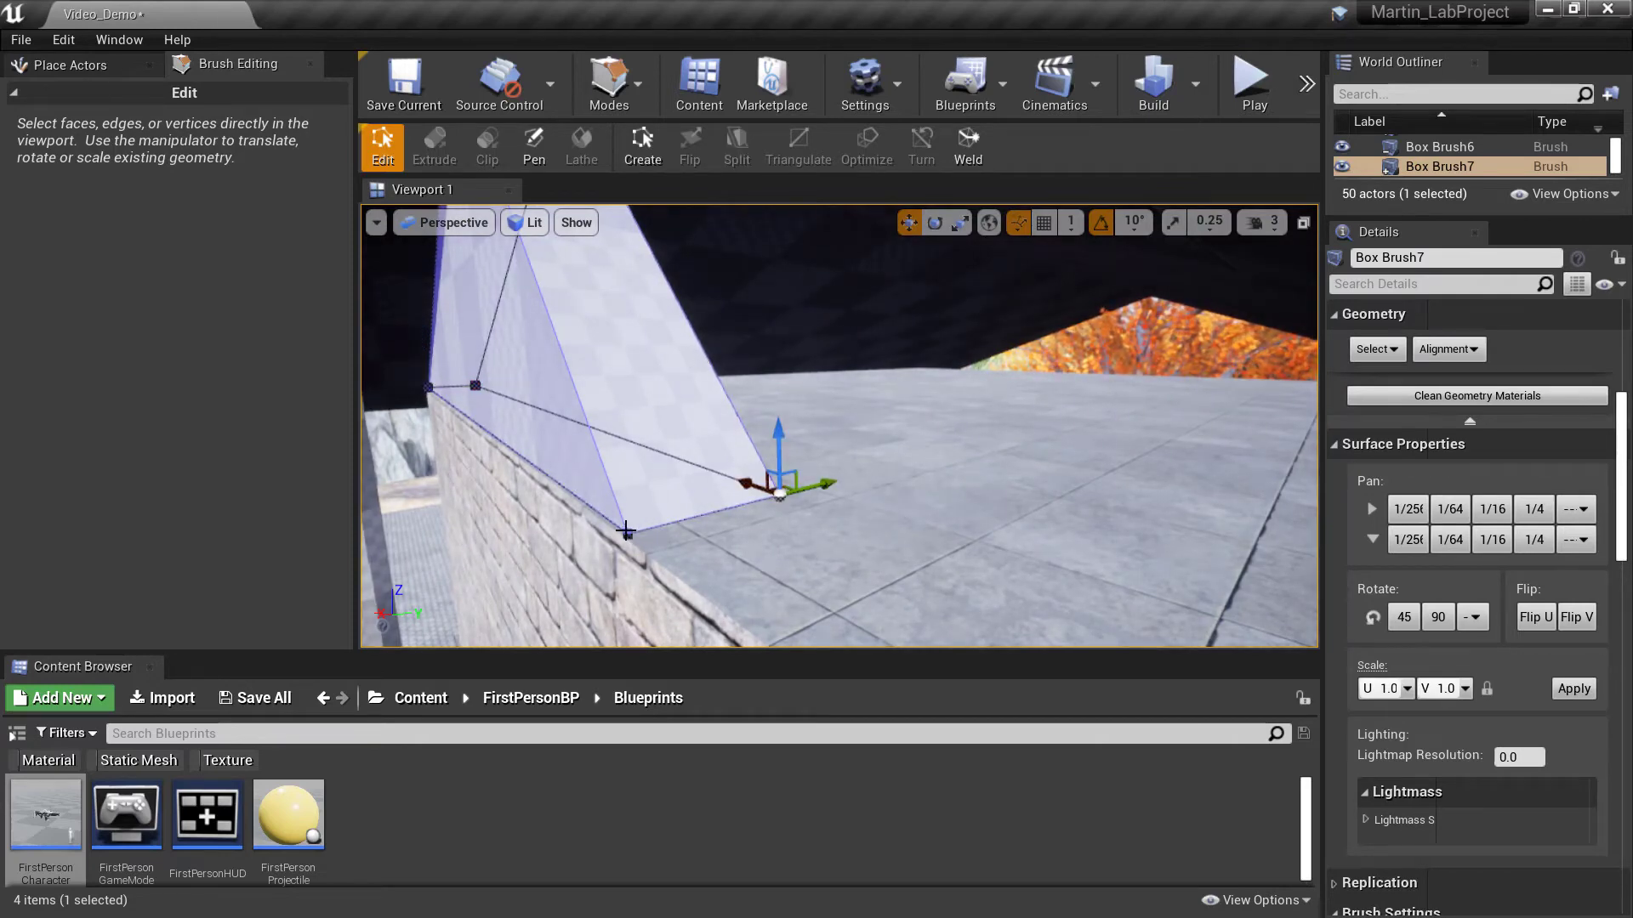
right_click_drag(530, 546, 548, 561)
left_click_drag(602, 513, 707, 601)
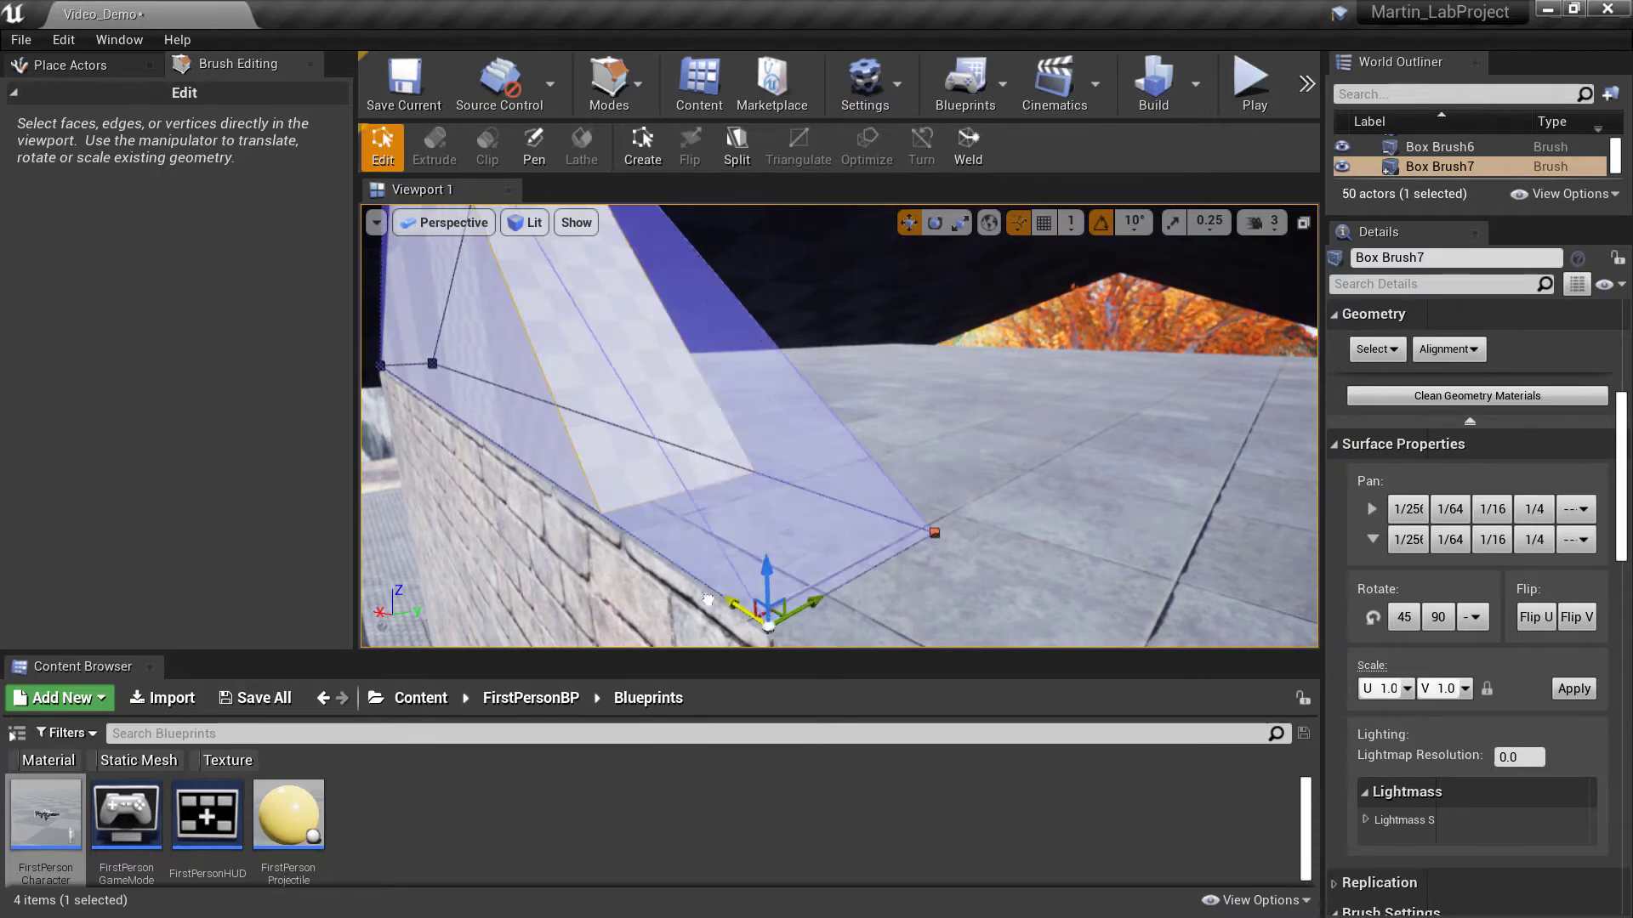
right_click_drag(603, 516, 705, 546)
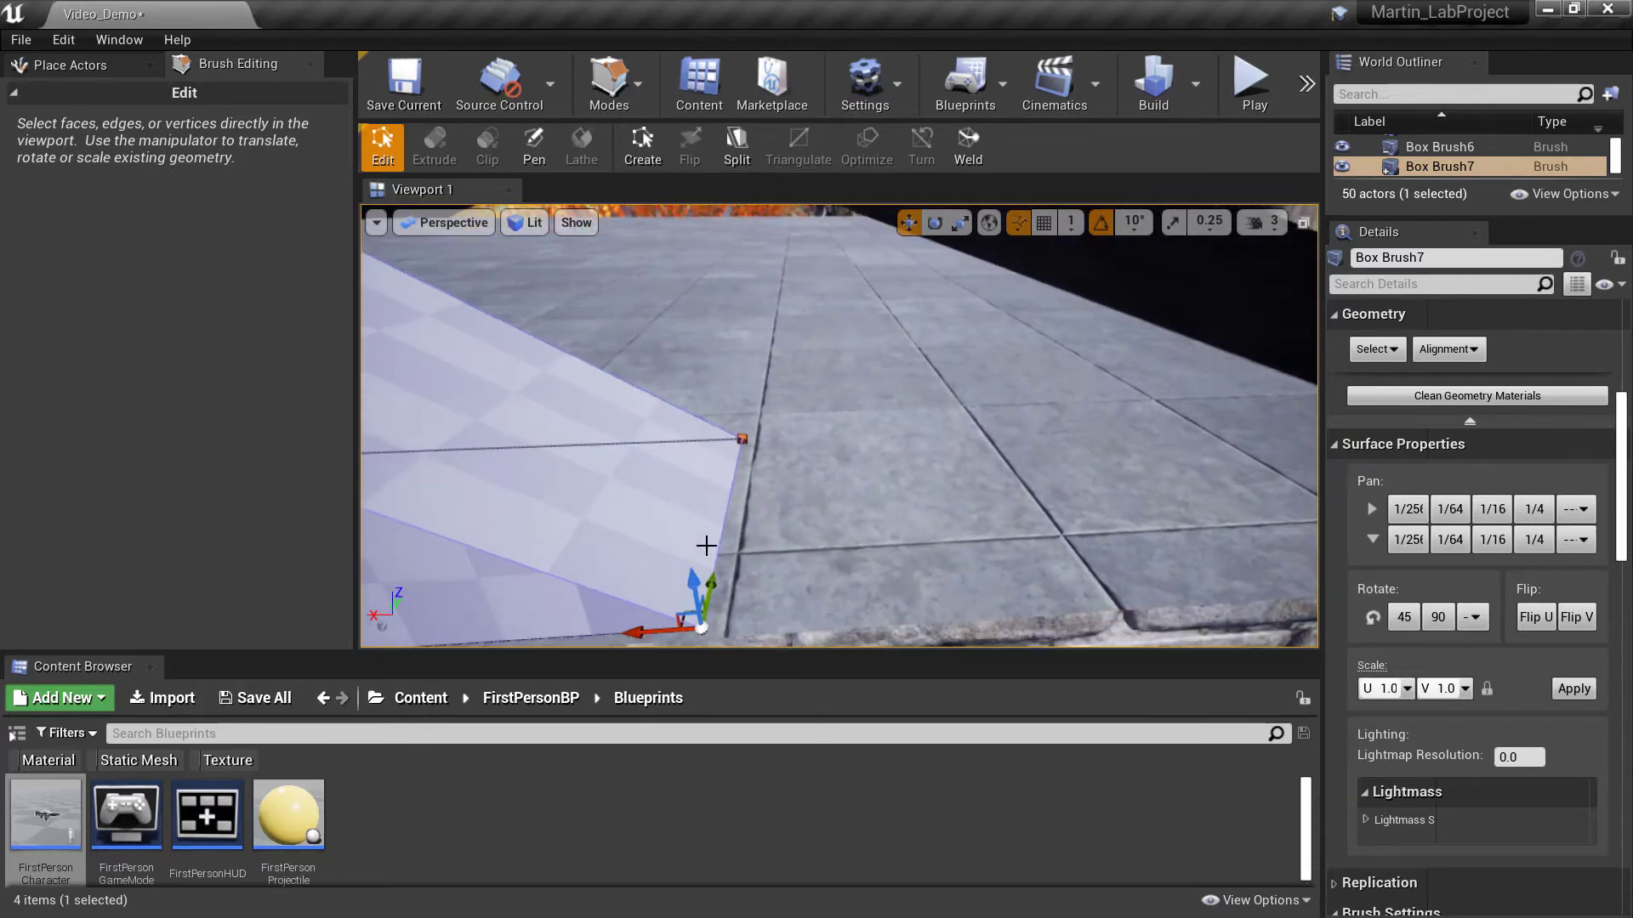
left_click_drag(671, 627, 864, 619)
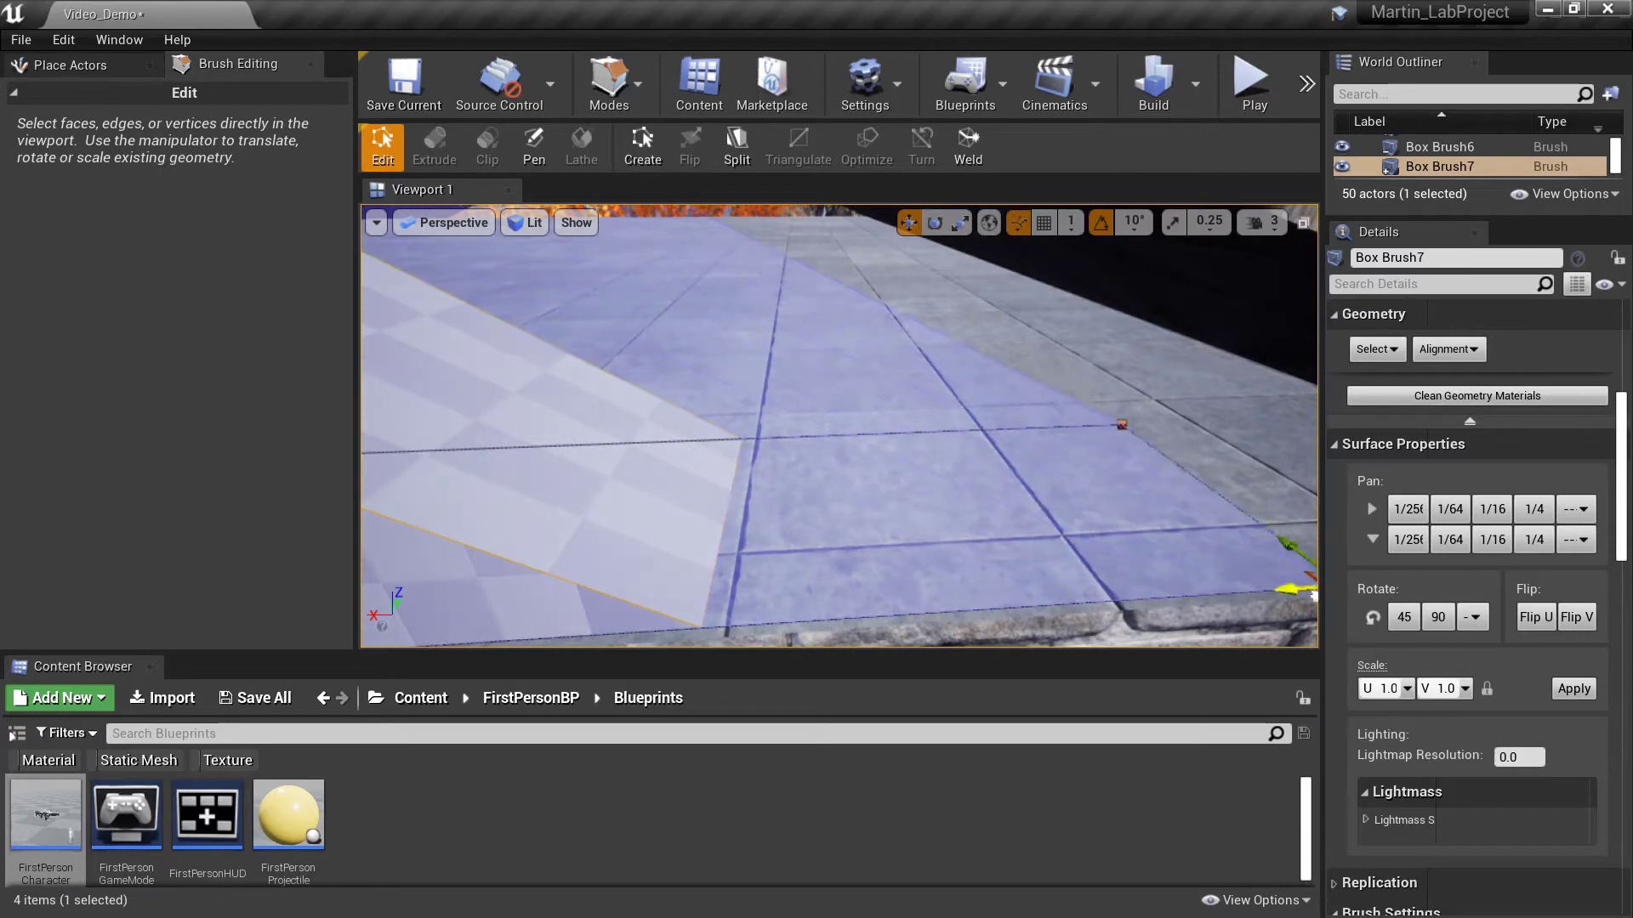
mouse_move(935, 502)
right_mouse_down()
mouse_move(1054, 473)
mouse_move(688, 459)
mouse_move(952, 426)
mouse_move(943, 374)
mouse_move(949, 391)
mouse_move(910, 391)
mouse_move(1021, 460)
right_mouse_up()
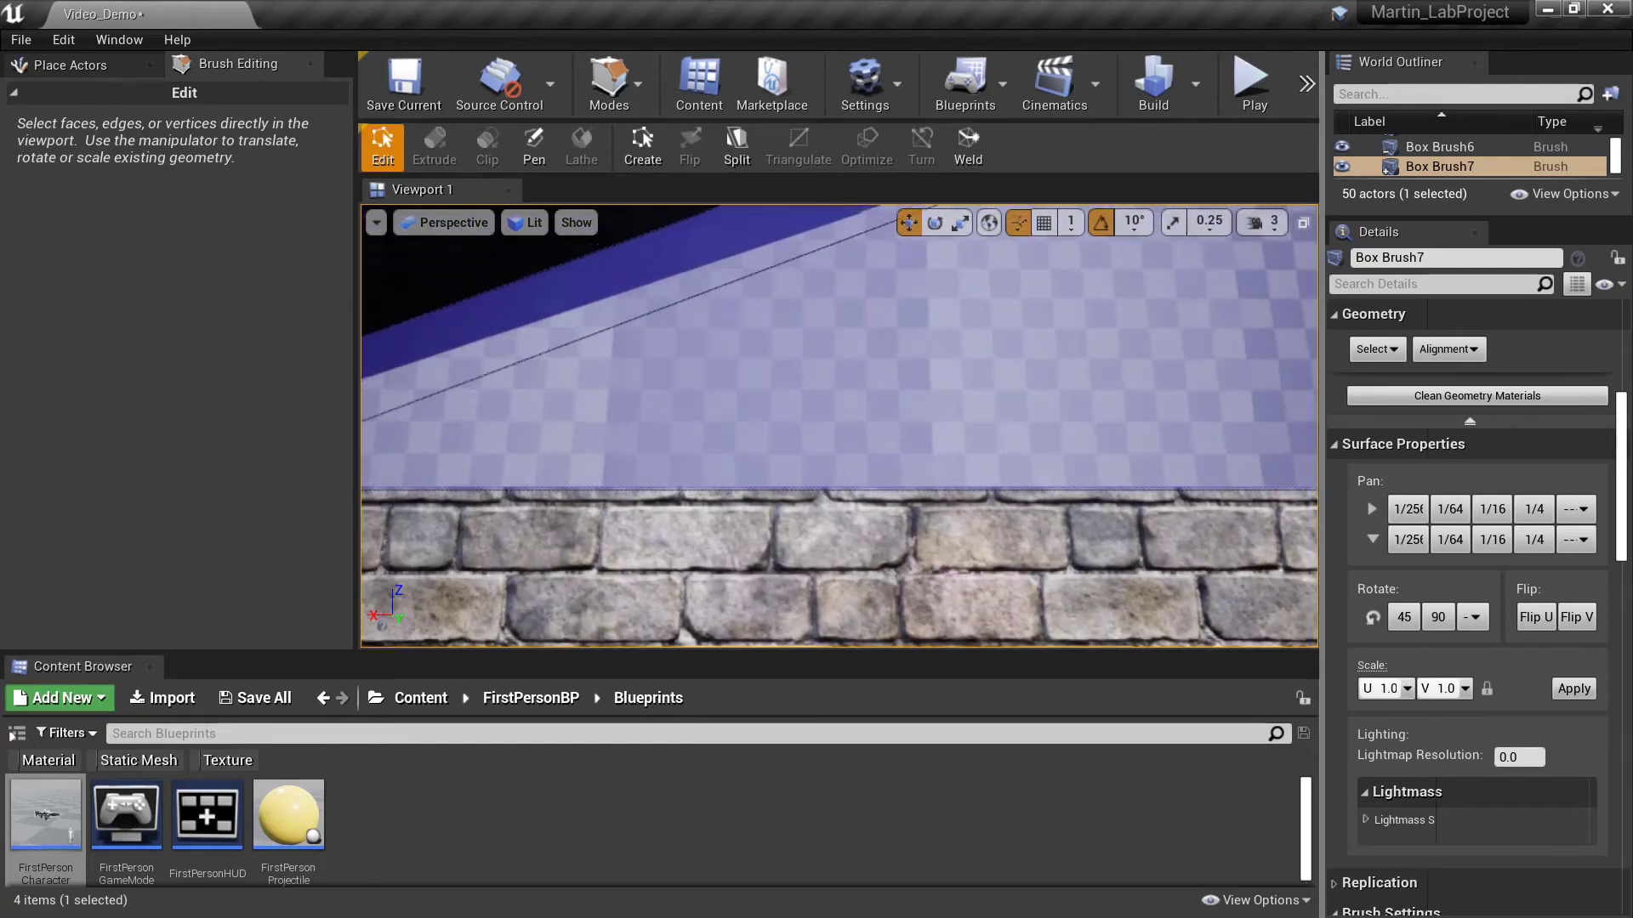
right_click_drag(1020, 459, 889, 281)
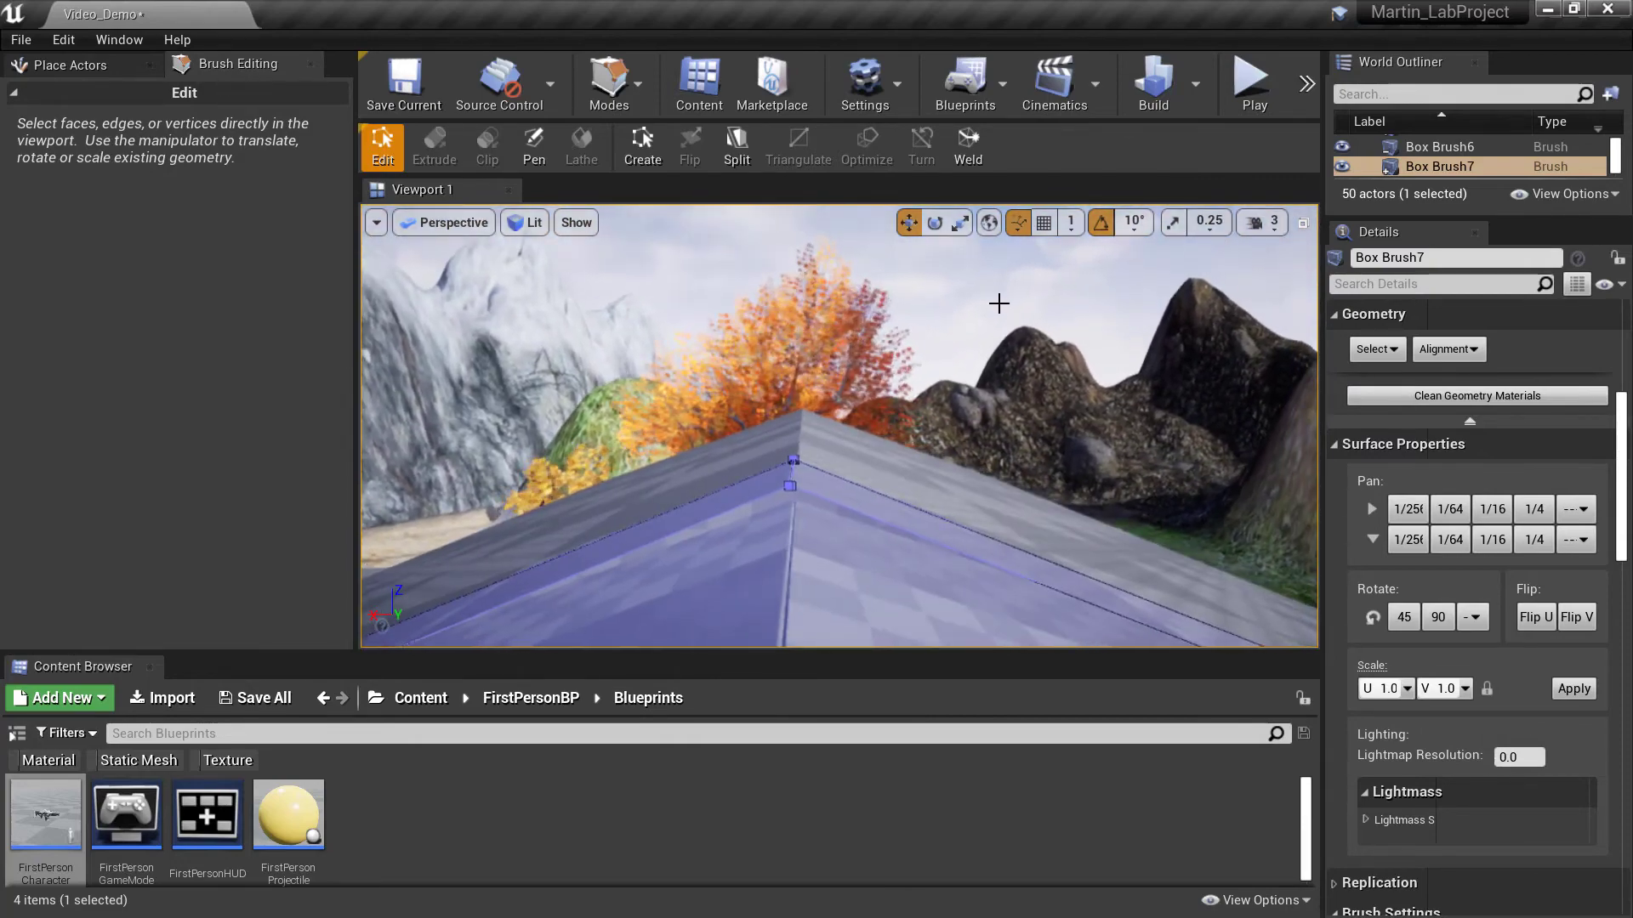
Step: Reselect the triangular brush at the roof ridge and select both vertices at its peak
left_click(998, 304)
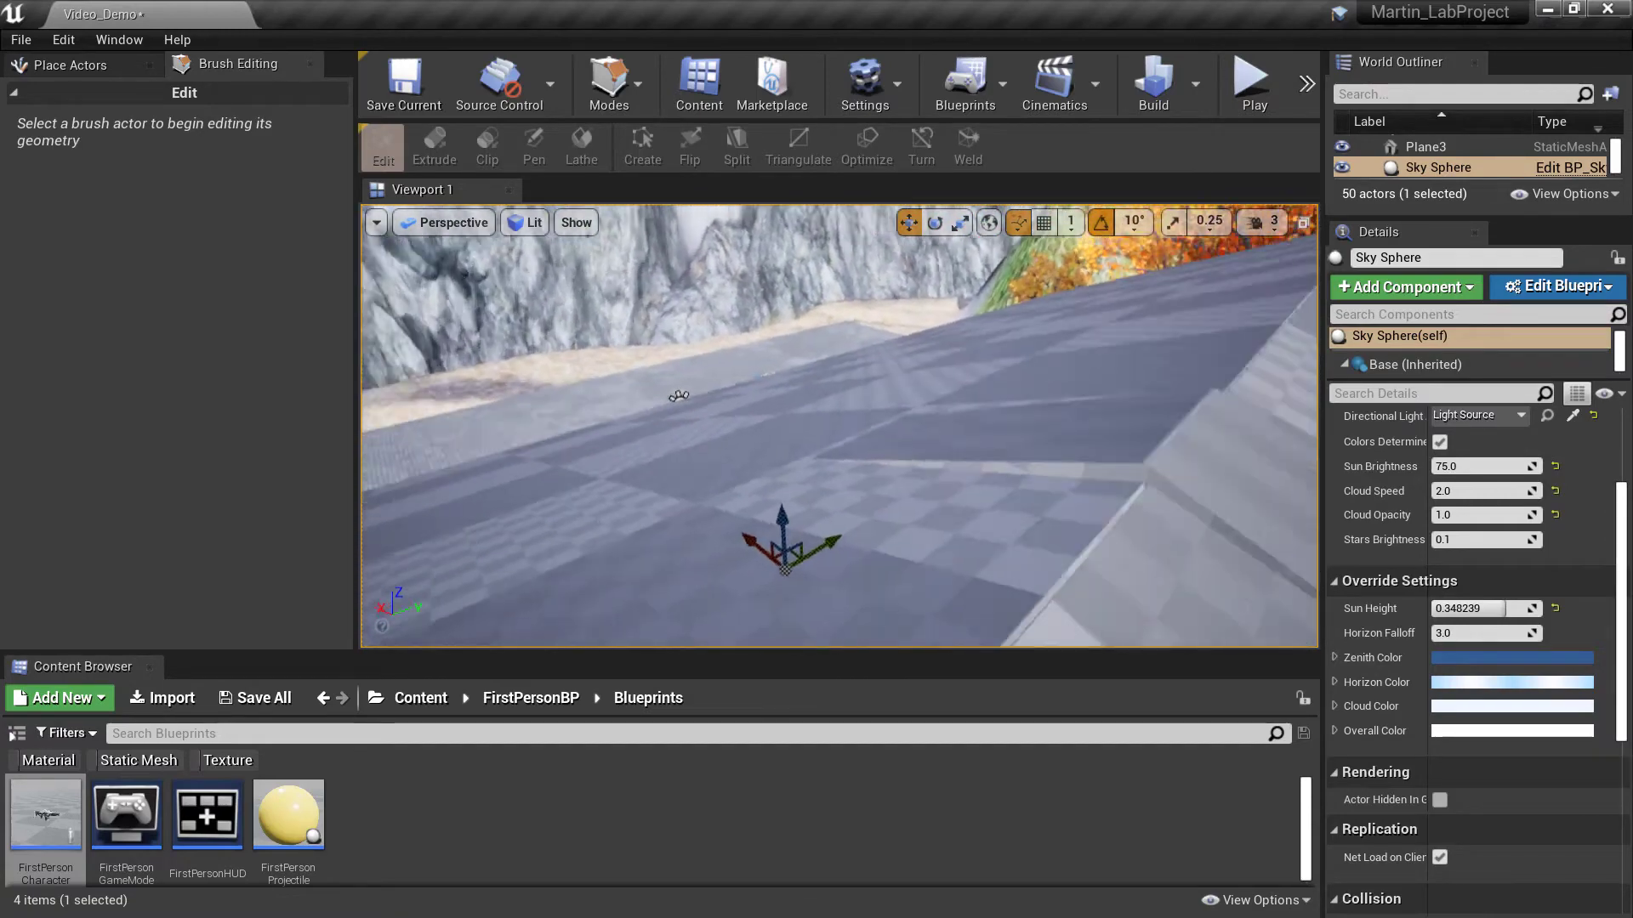
left_click(821, 551)
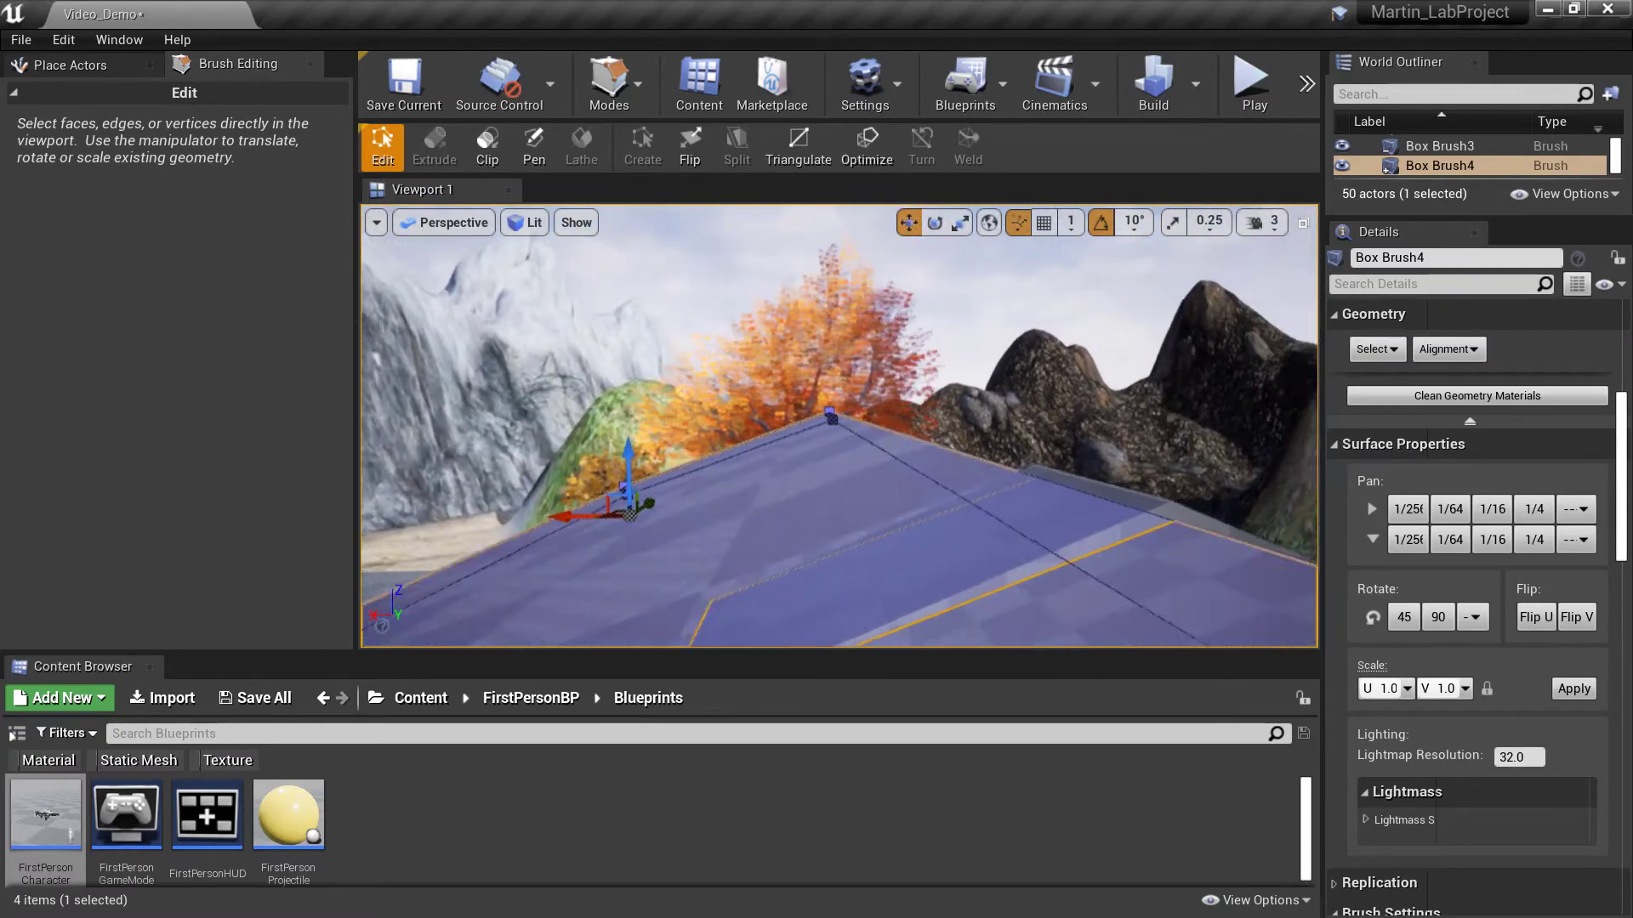
left_click(883, 478)
mouse_move(882, 479)
right_mouse_down()
mouse_move(800, 479)
mouse_move(766, 442)
mouse_move(753, 492)
right_mouse_up()
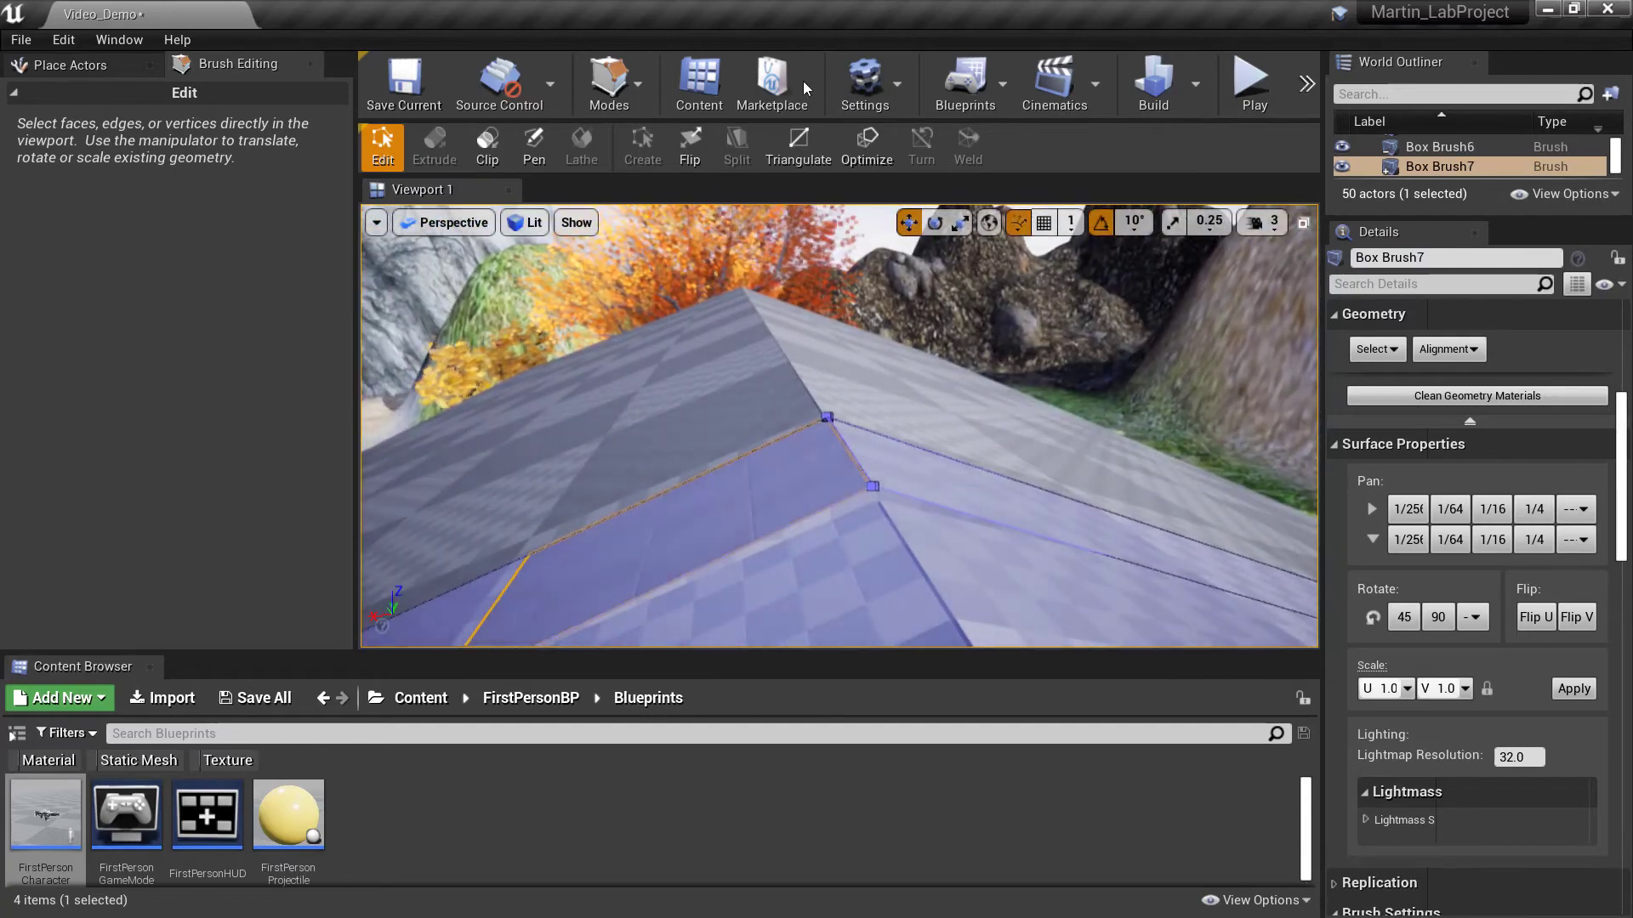
right_click_drag(844, 415, 927, 464)
mouse_move(795, 369)
right_mouse_down()
mouse_move(944, 365)
mouse_move(1004, 400)
mouse_move(936, 362)
mouse_move(769, 451)
right_mouse_up()
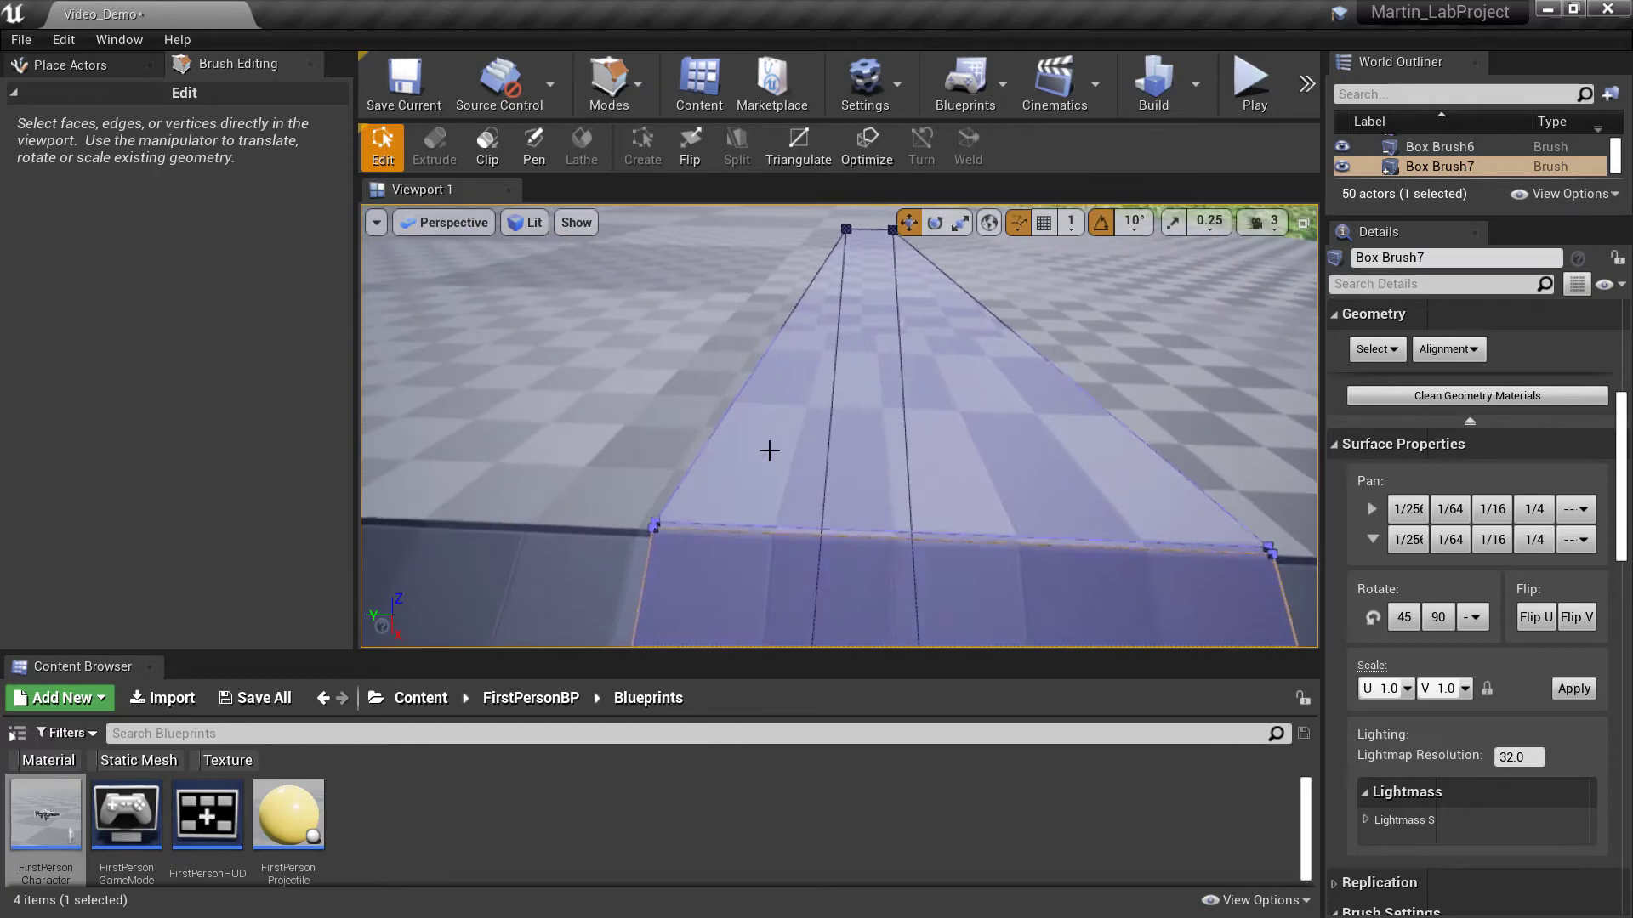
left_click(653, 526)
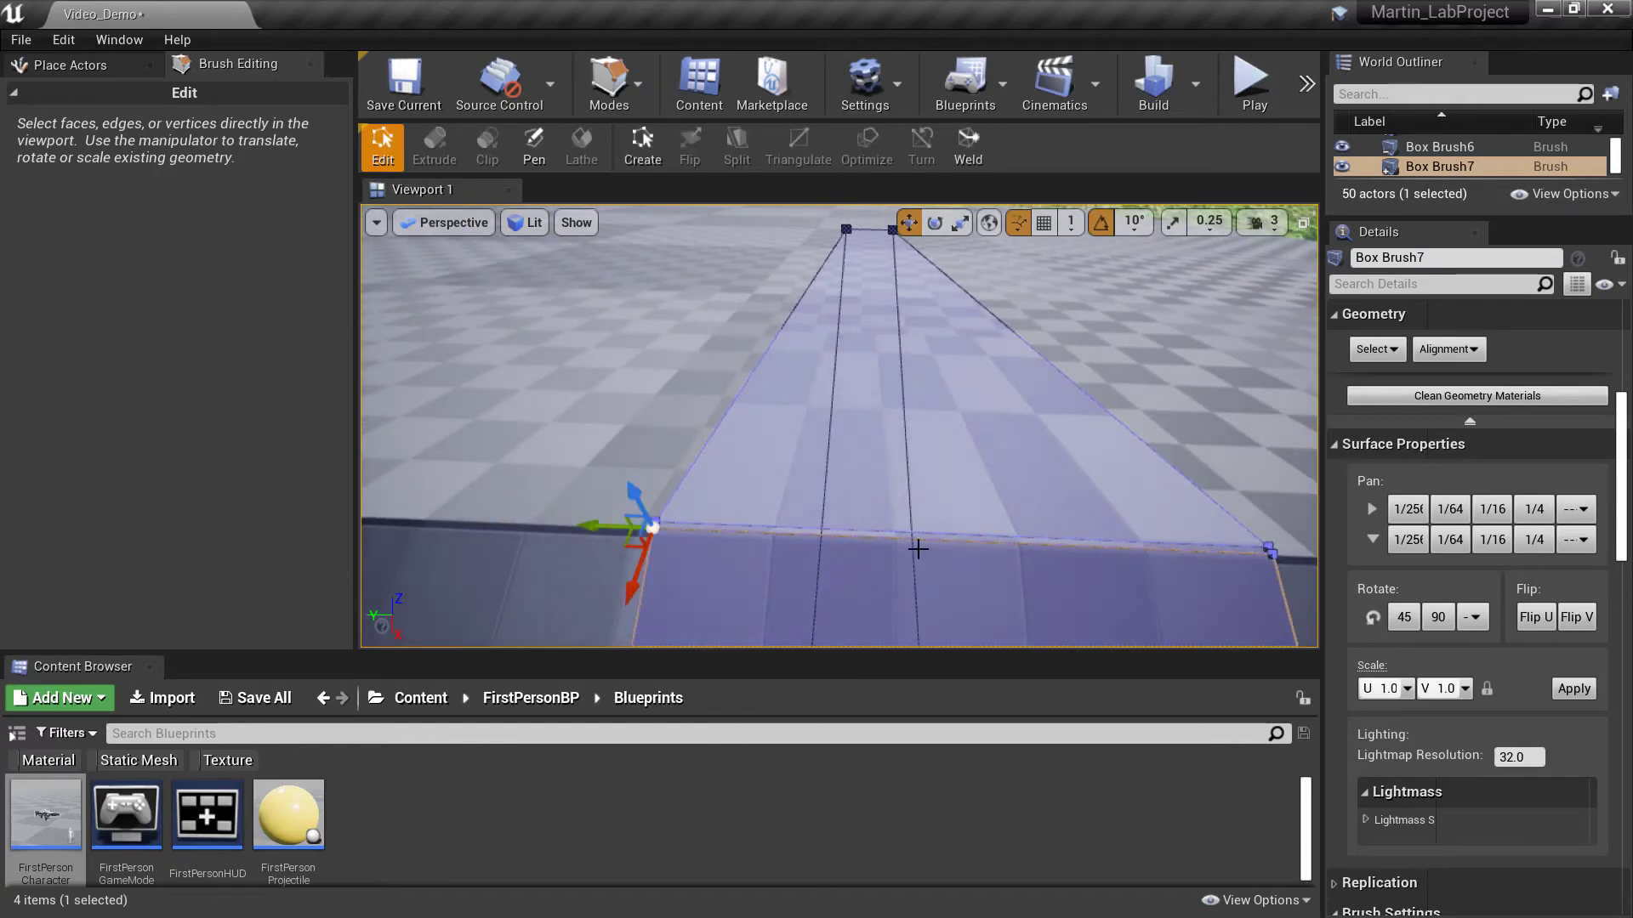
left_click(1275, 556, "ctrl")
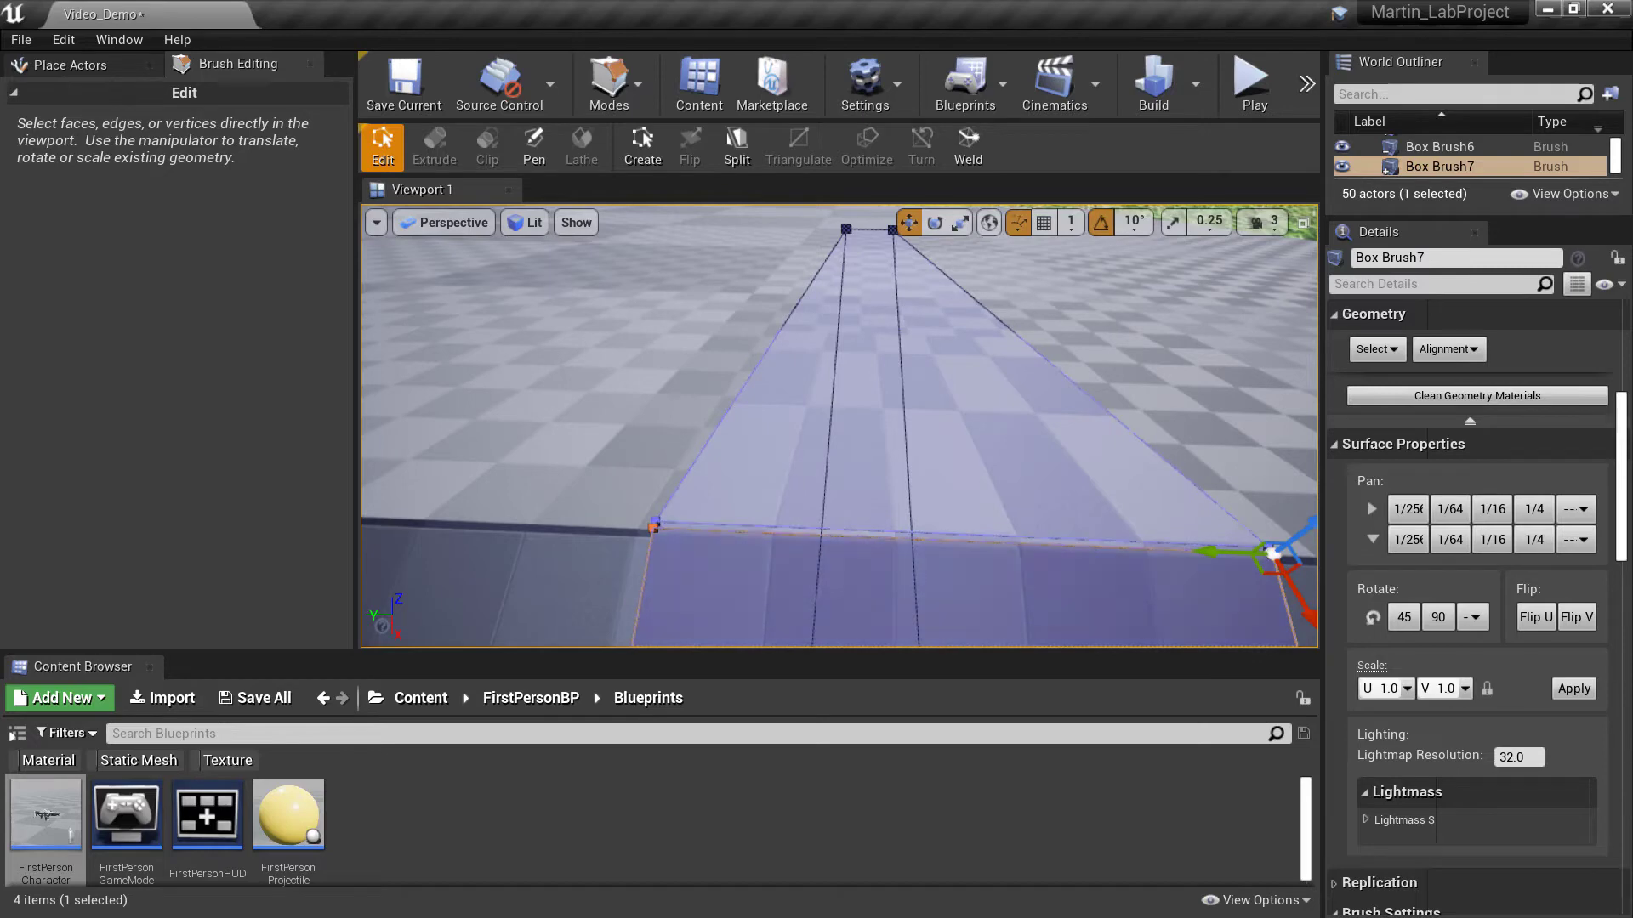
Step: Lower the two selected peak vertices slightly along the Z axis toward the roof ridge and deselect the brush to check the fit
right_click_drag(1057, 370, 1107, 524)
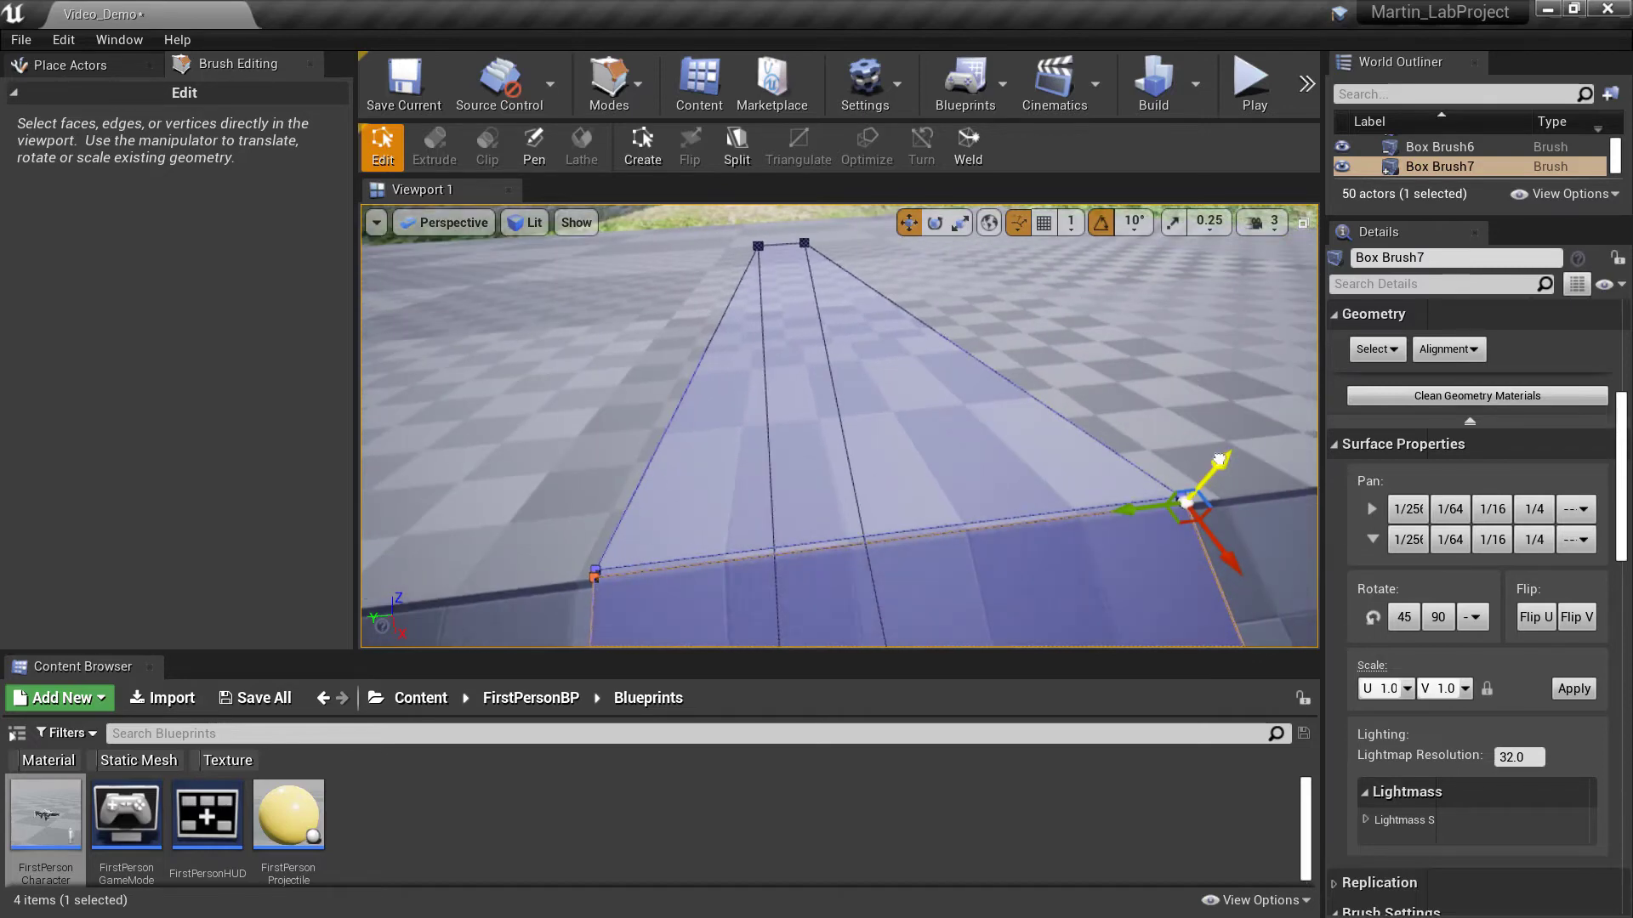
left_click_drag(1219, 459, 1212, 468)
right_click_drag(729, 602, 834, 502)
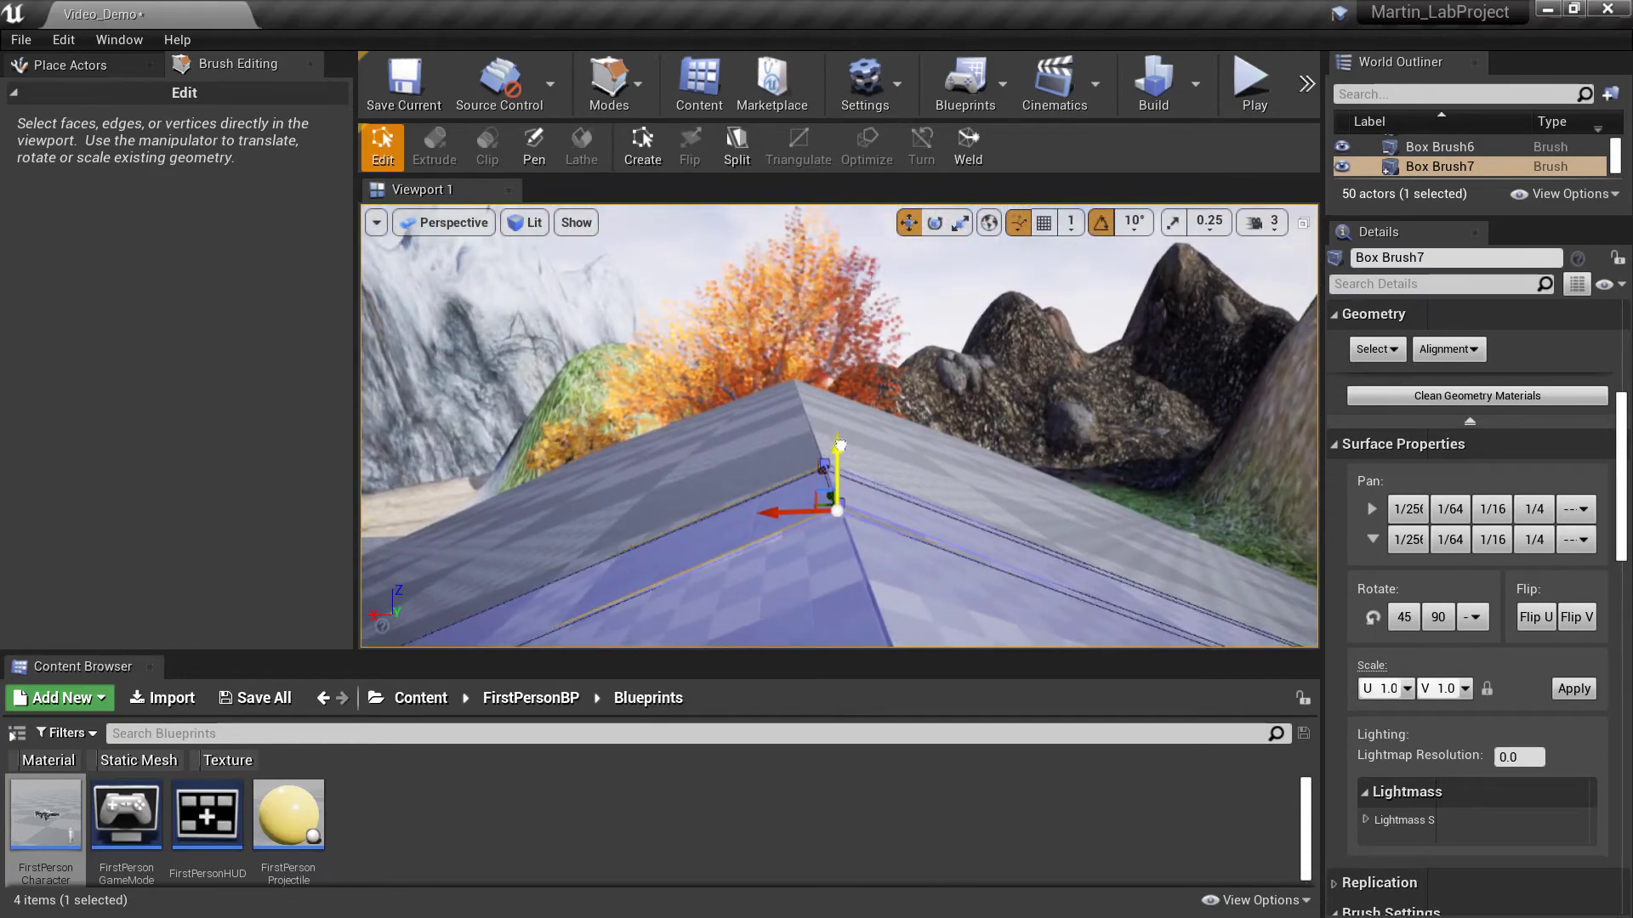
right_click_drag(837, 443, 836, 400)
mouse_move(740, 494)
right_mouse_down()
mouse_move(791, 545)
mouse_move(944, 510)
right_mouse_up()
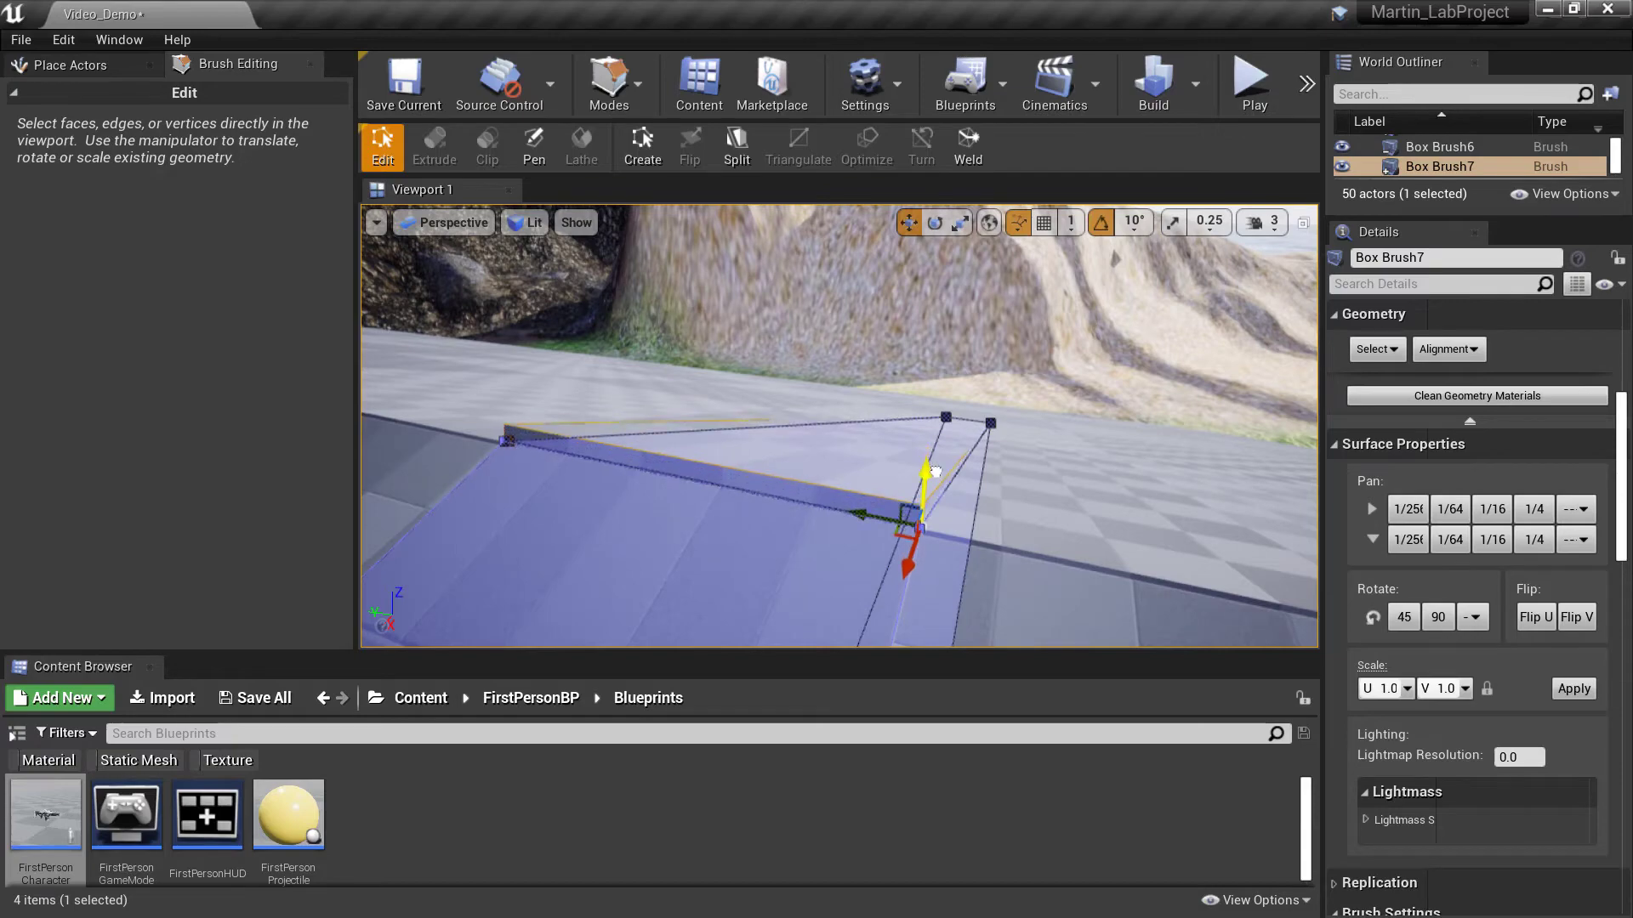
mouse_move(920, 497)
right_mouse_down()
mouse_move(714, 518)
mouse_move(638, 459)
right_mouse_up()
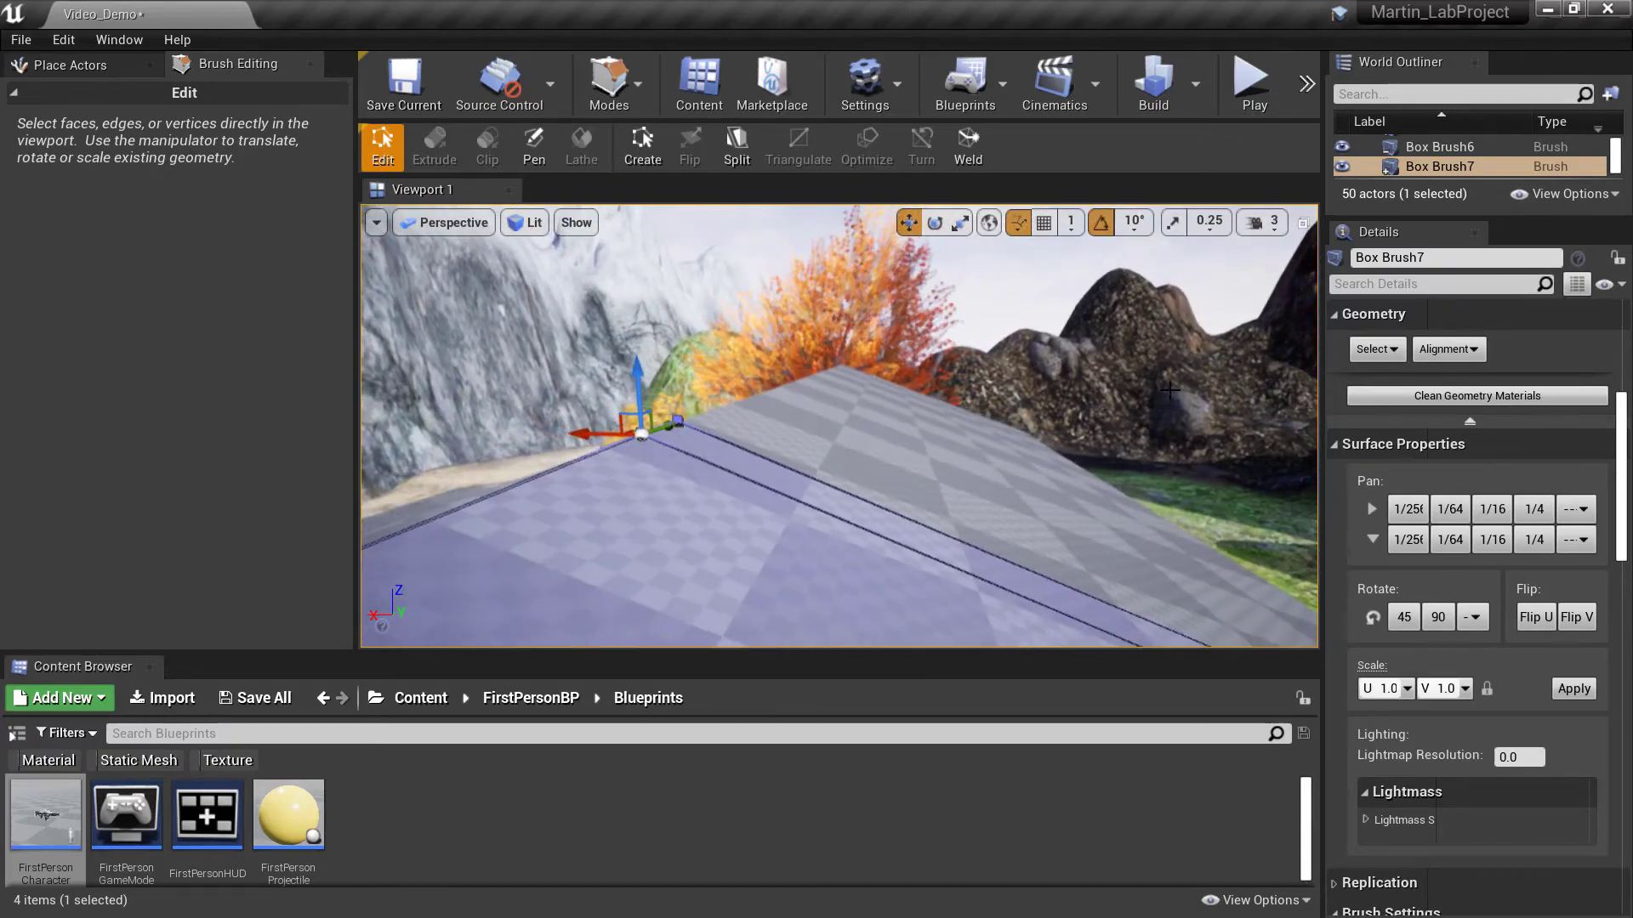
left_click(1018, 279)
mouse_move(1018, 279)
right_mouse_down()
mouse_move(1017, 330)
mouse_move(1159, 302)
right_mouse_up()
right_click_drag(585, 432, 832, 432)
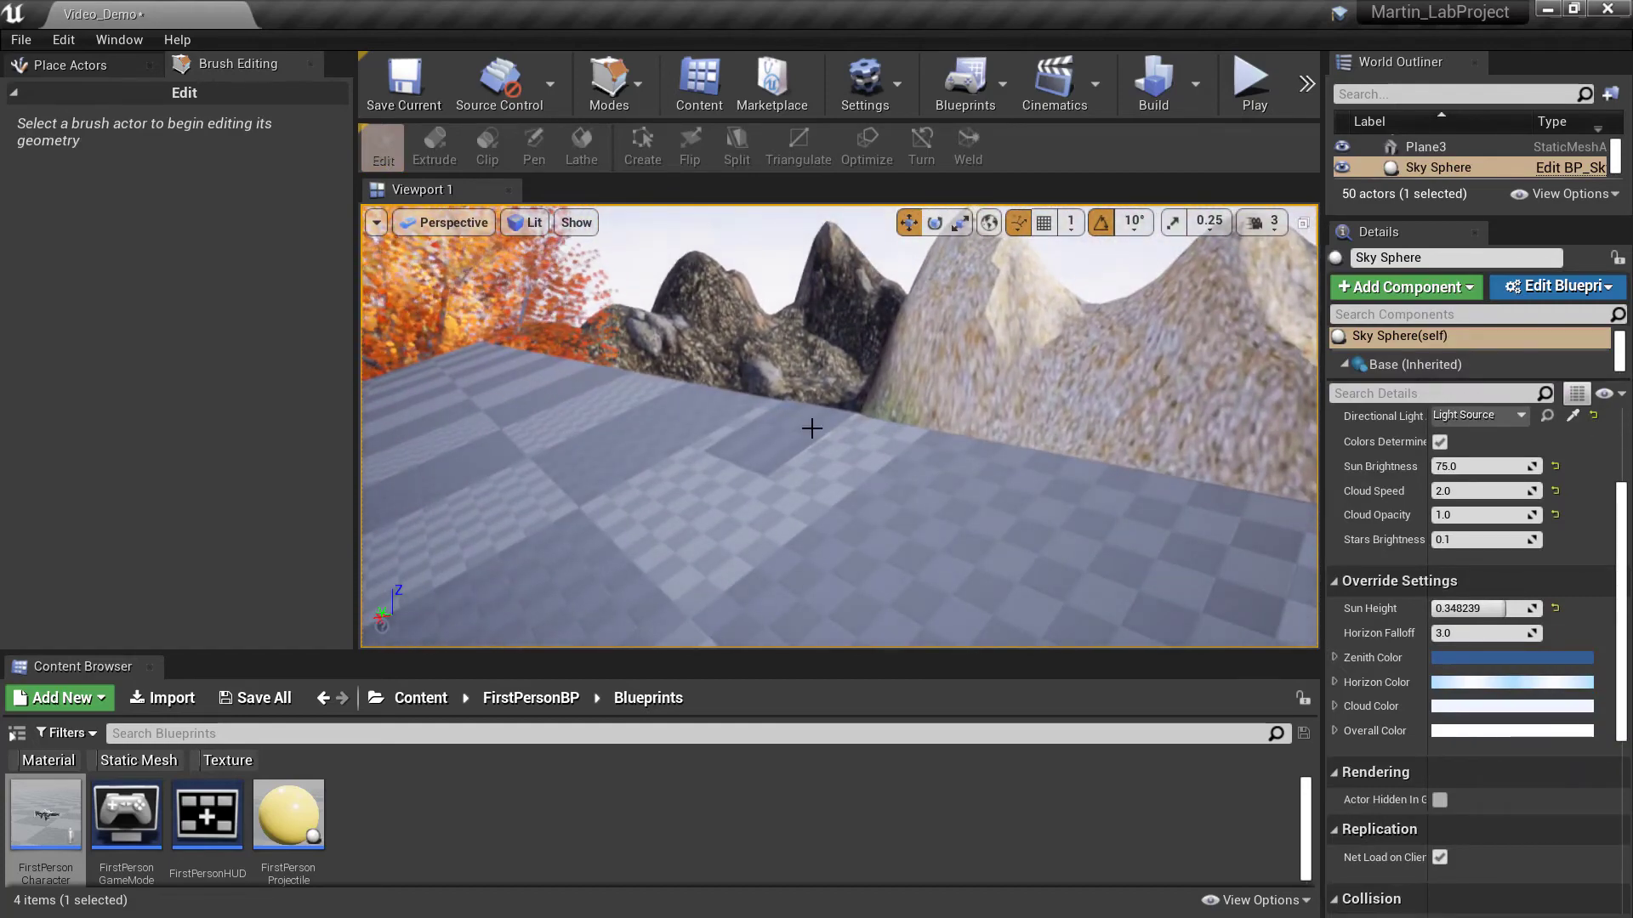
Step: Select the triangular brush where it pokes through the roof and pick both of its peak vertices again
left_click(812, 428)
right_click_drag(757, 512, 493, 546)
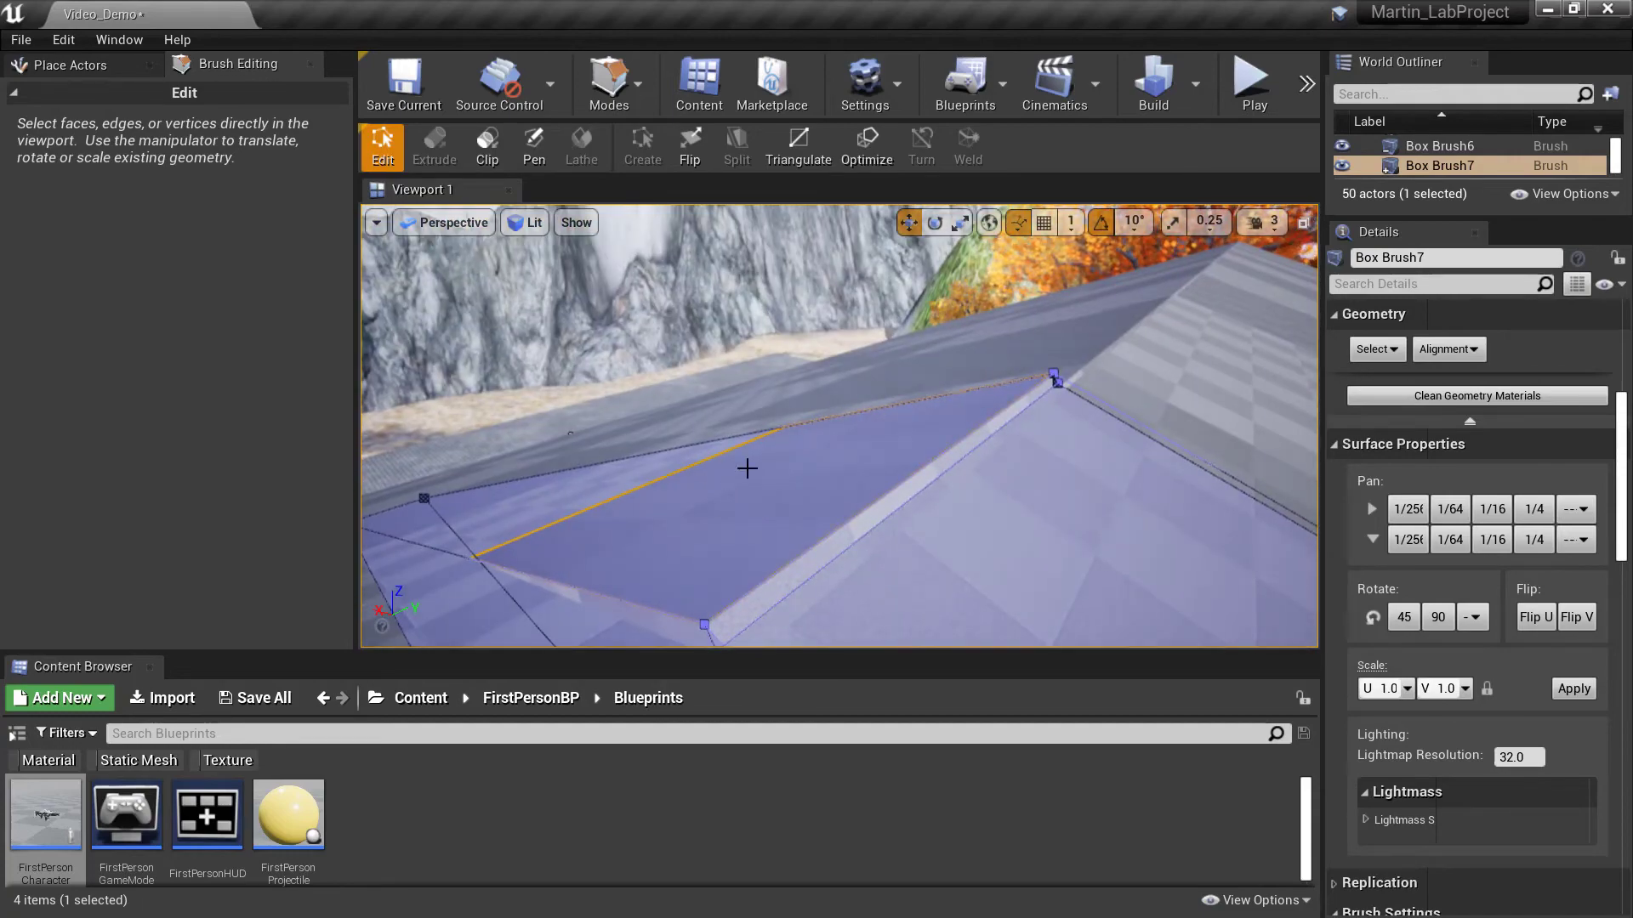
right_click_drag(885, 408, 803, 573)
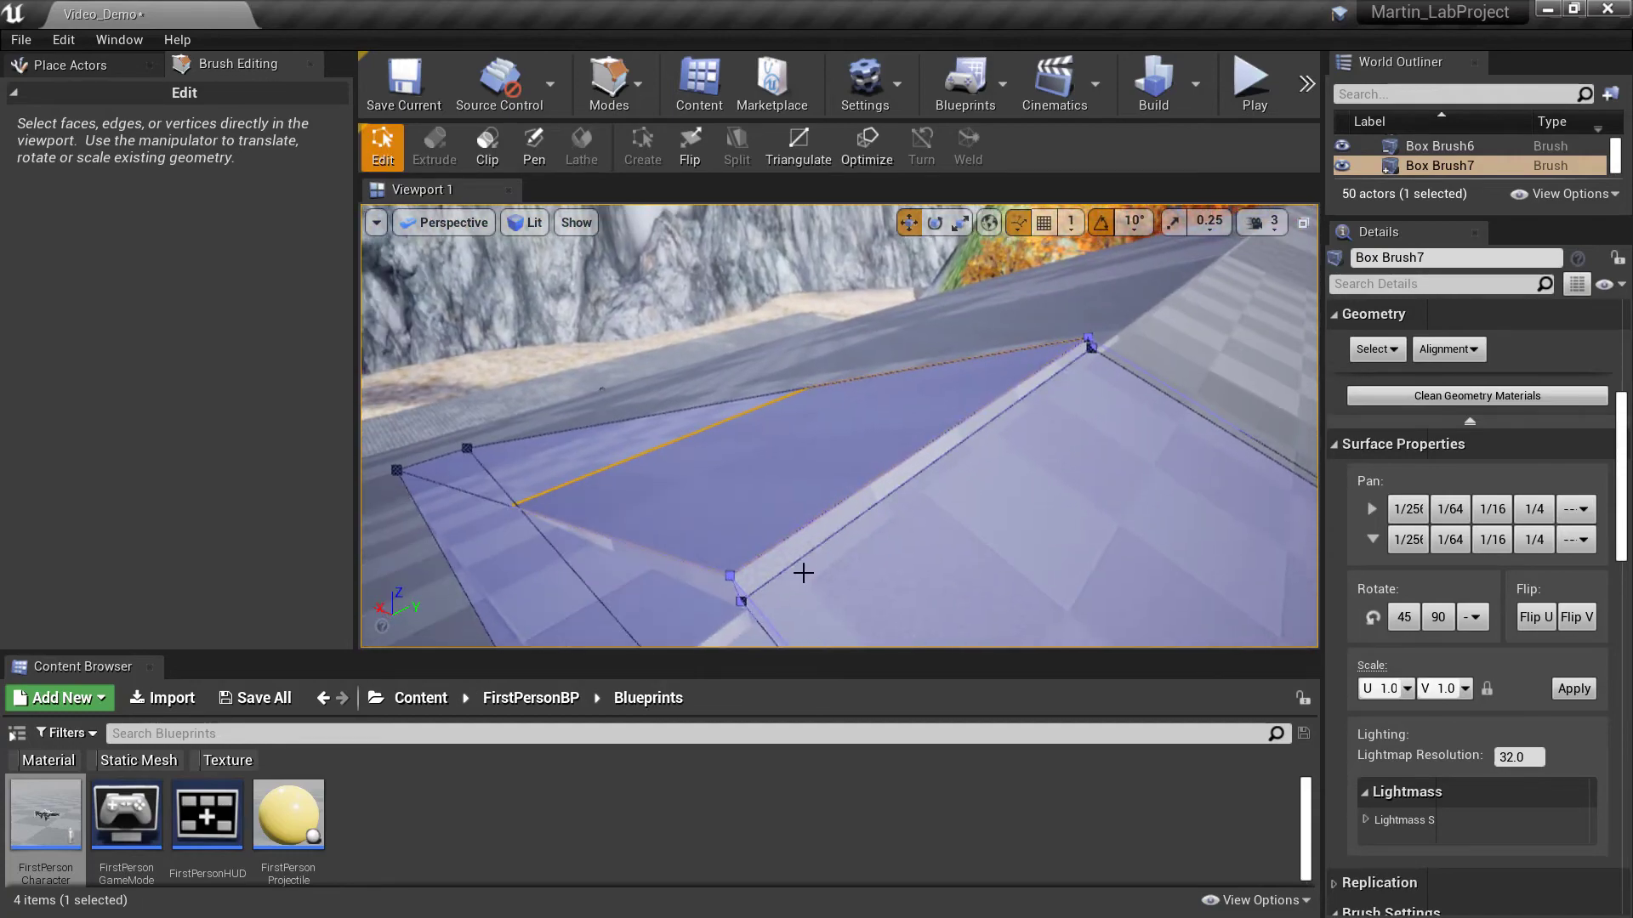
left_click(727, 575)
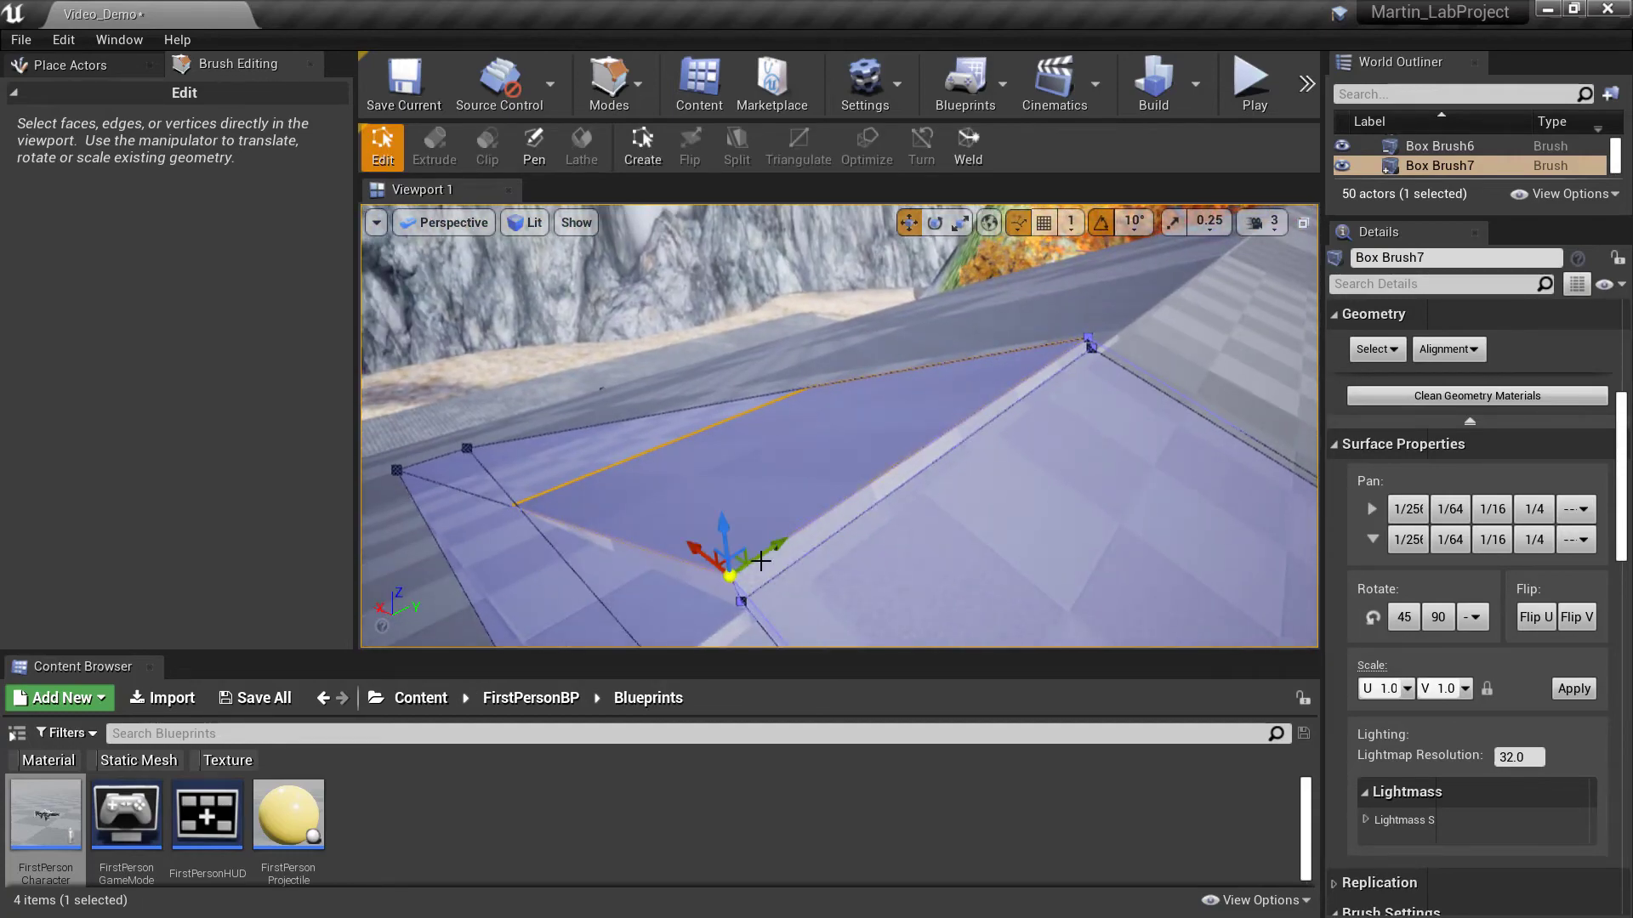
left_click(1090, 339)
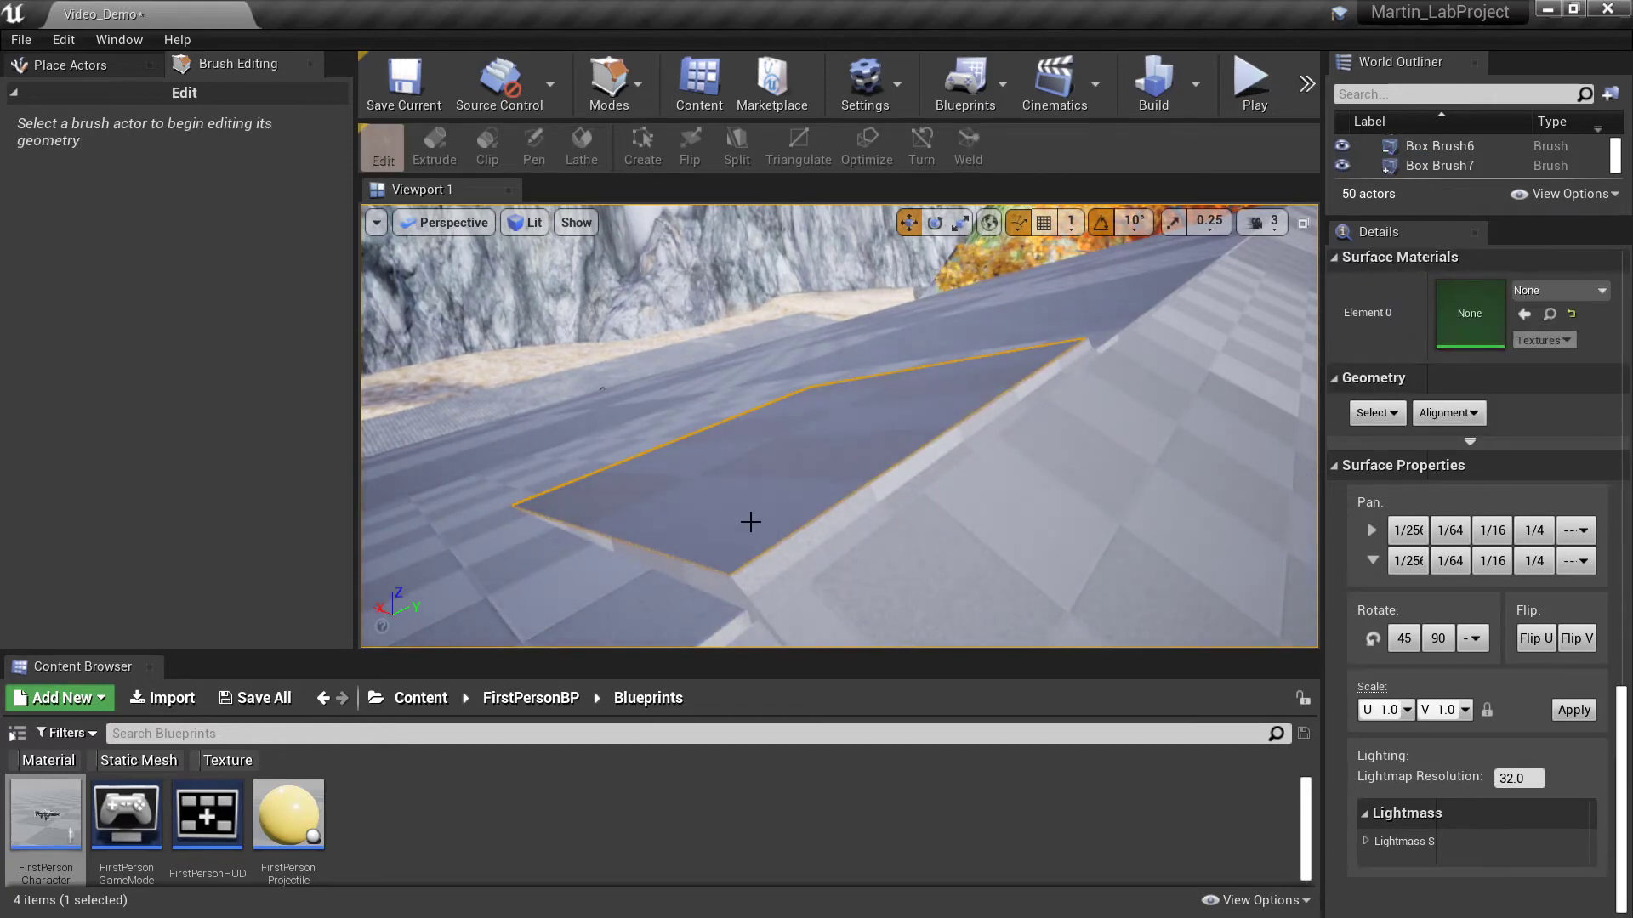
left_click(1086, 340)
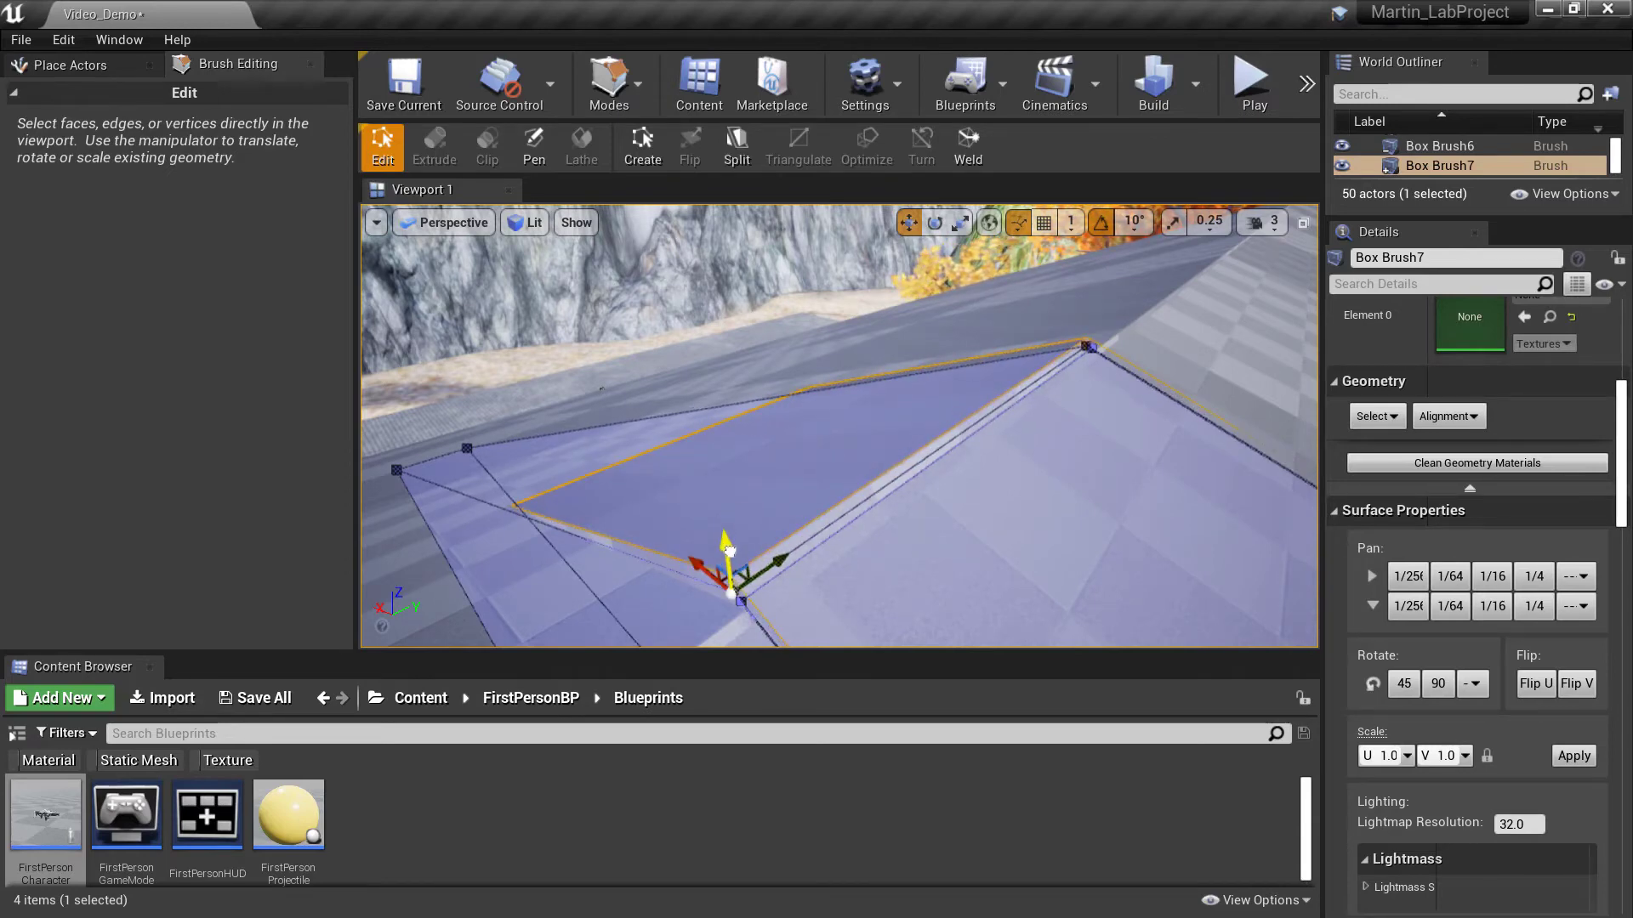
Step: Lower the peak vertices further along the Z axis until the brush sits below the roof surface, and deselect the brush
left_click_drag(729, 551, 730, 566)
mouse_move(776, 539)
right_mouse_down()
mouse_move(953, 510)
mouse_move(1020, 425)
right_mouse_up()
scroll(796, 368, "down", 3)
scroll(796, 367, "up", 4)
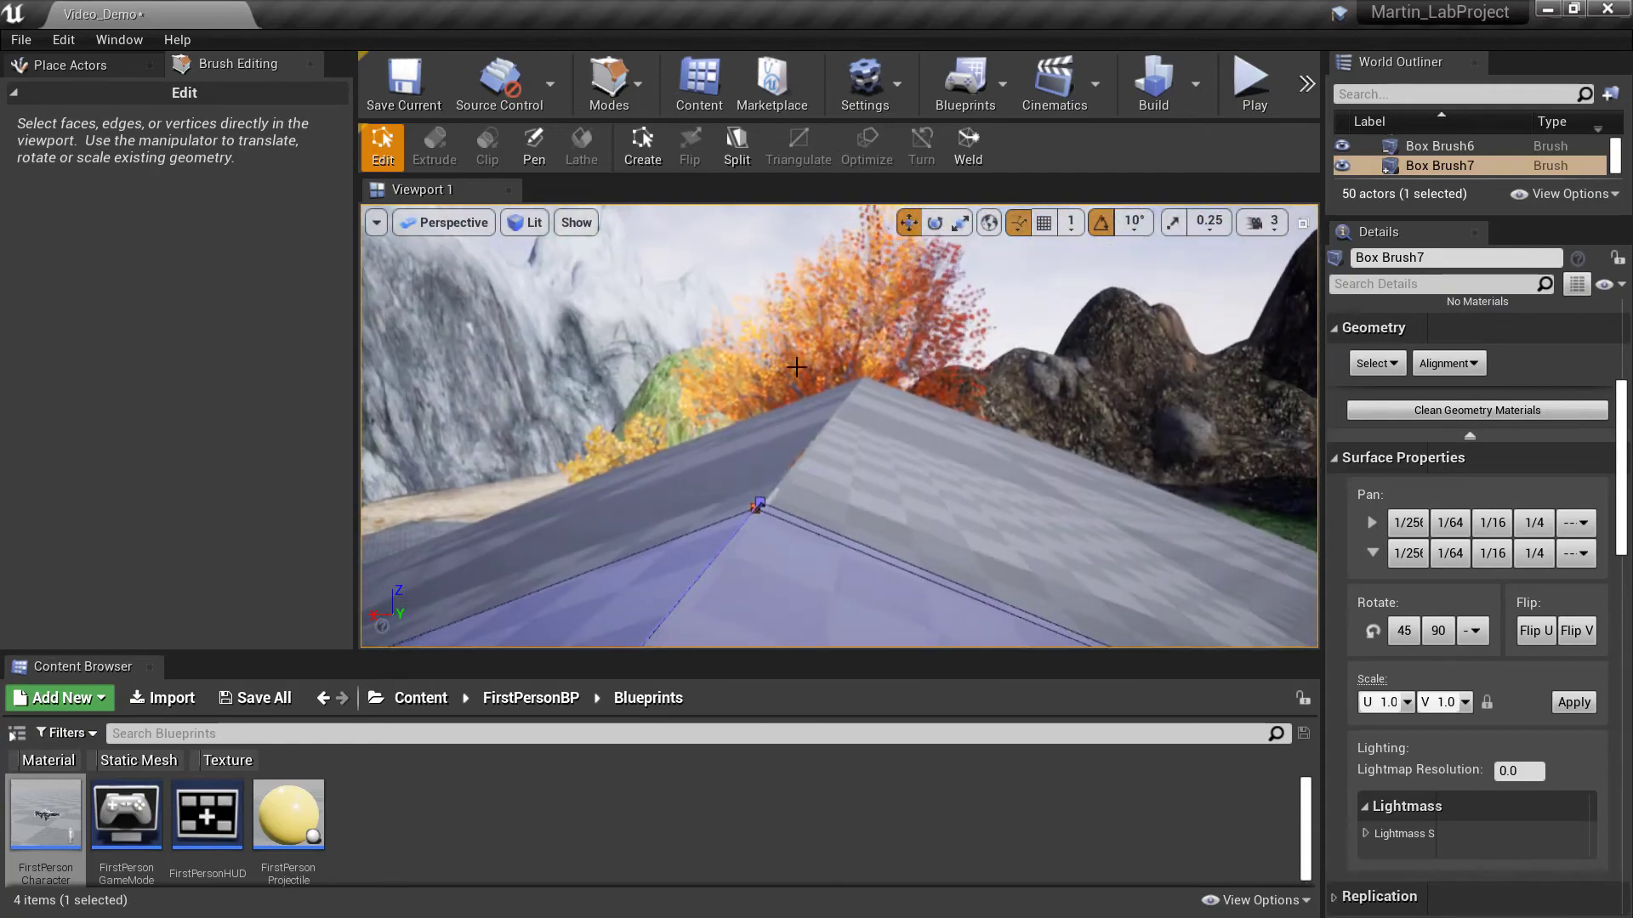
left_click(1039, 248)
right_click_drag(1038, 248, 944, 340)
Step: Select the brick wall beneath the gable from inside the building and leave Brush Editing mode
key("Caps_Lock")
key("s")
key("w")
key("w")
key("s")
key("a")
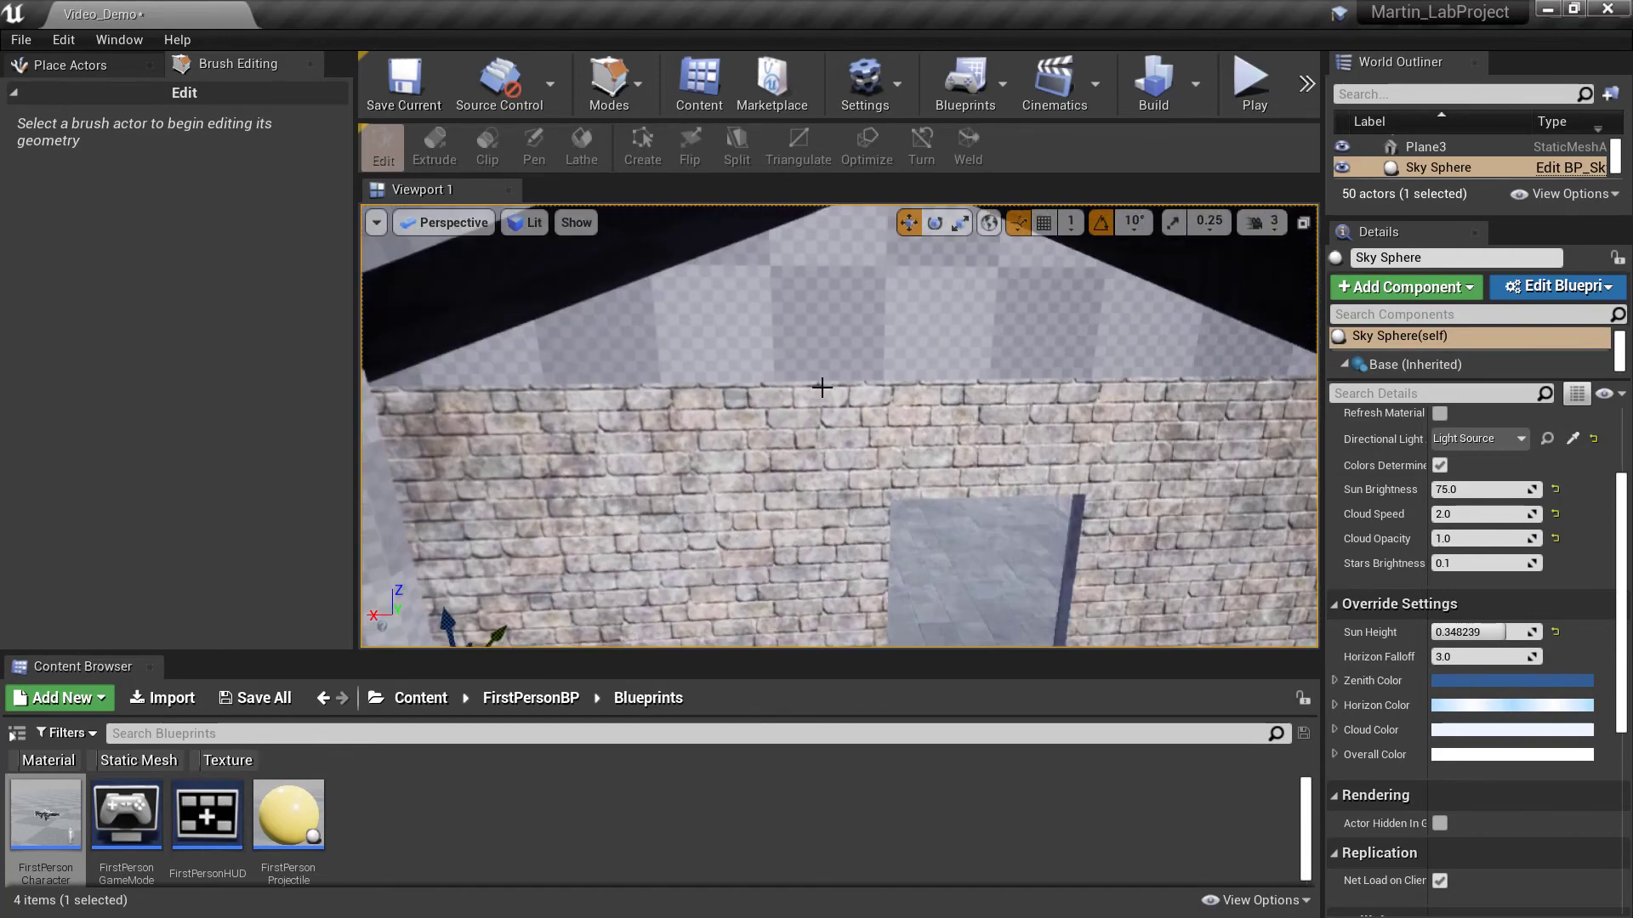
left_click(823, 551)
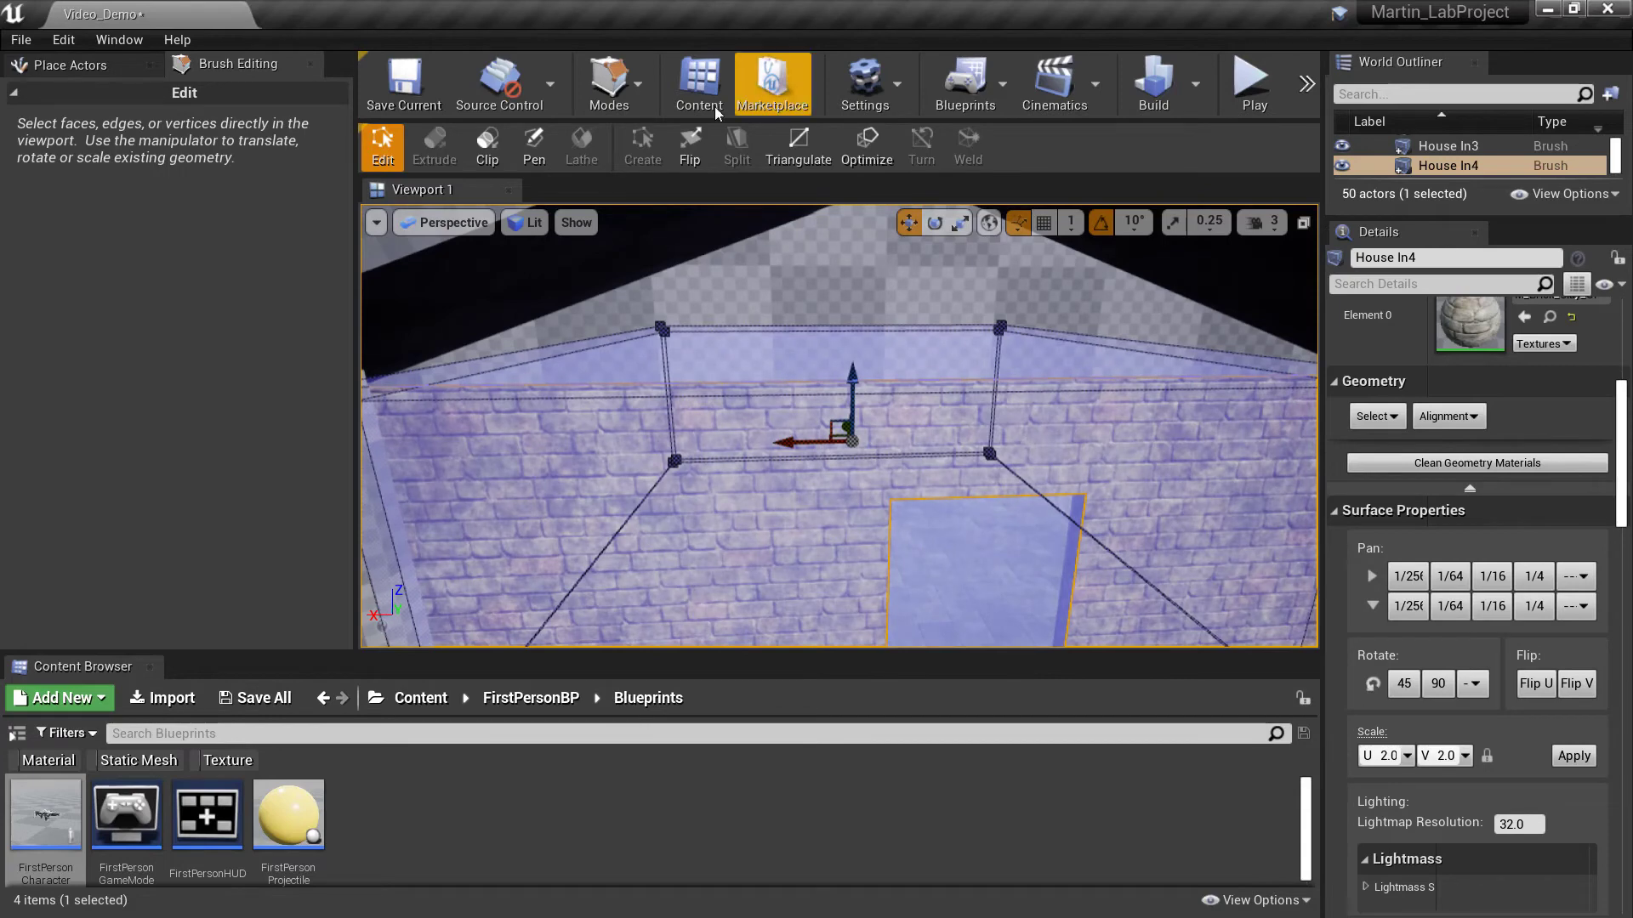
left_click(637, 98)
left_click(644, 144)
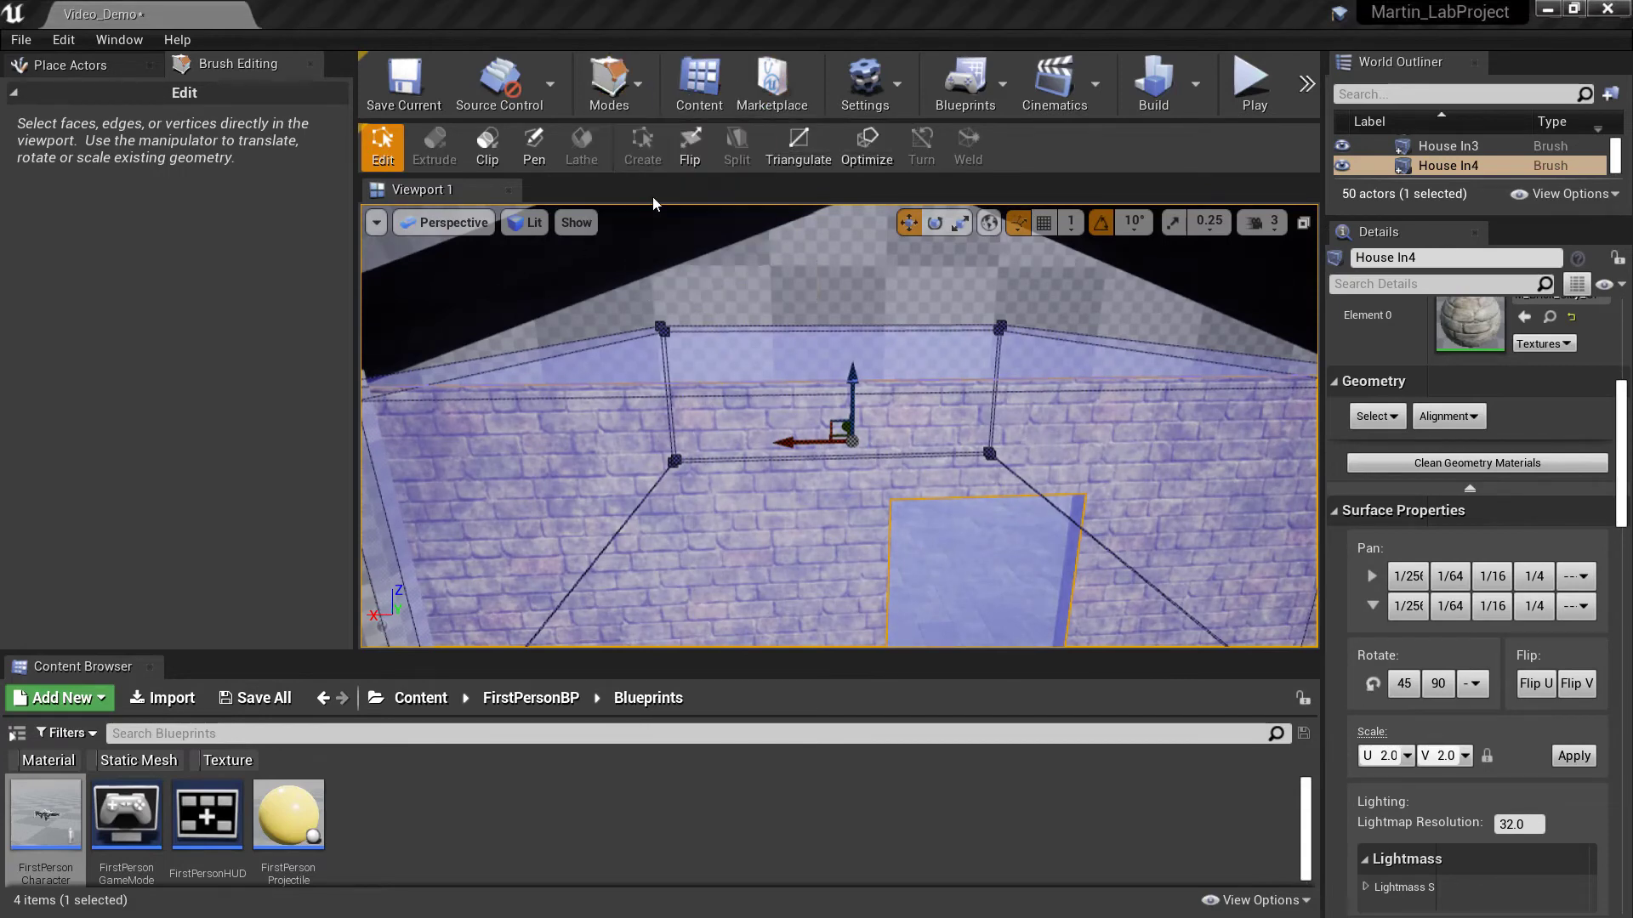
left_click(904, 200)
left_click(785, 458)
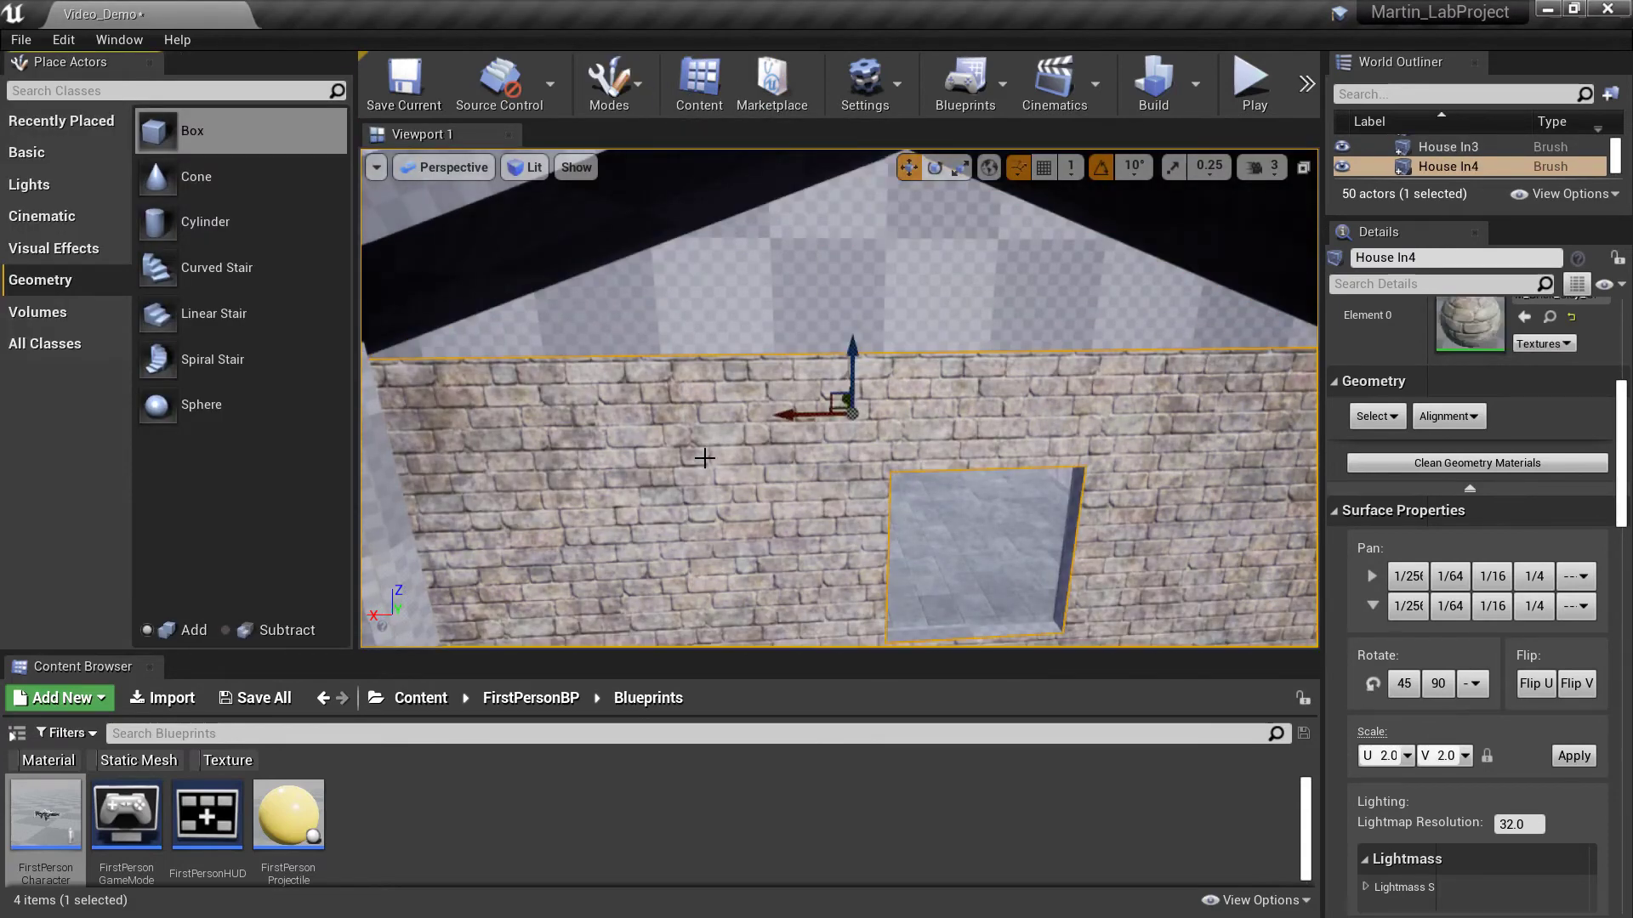
Step: Locate the brick wall's material among the project assets and apply M_Brick_Clay_Old to the gable's inner face
left_click(1549, 318)
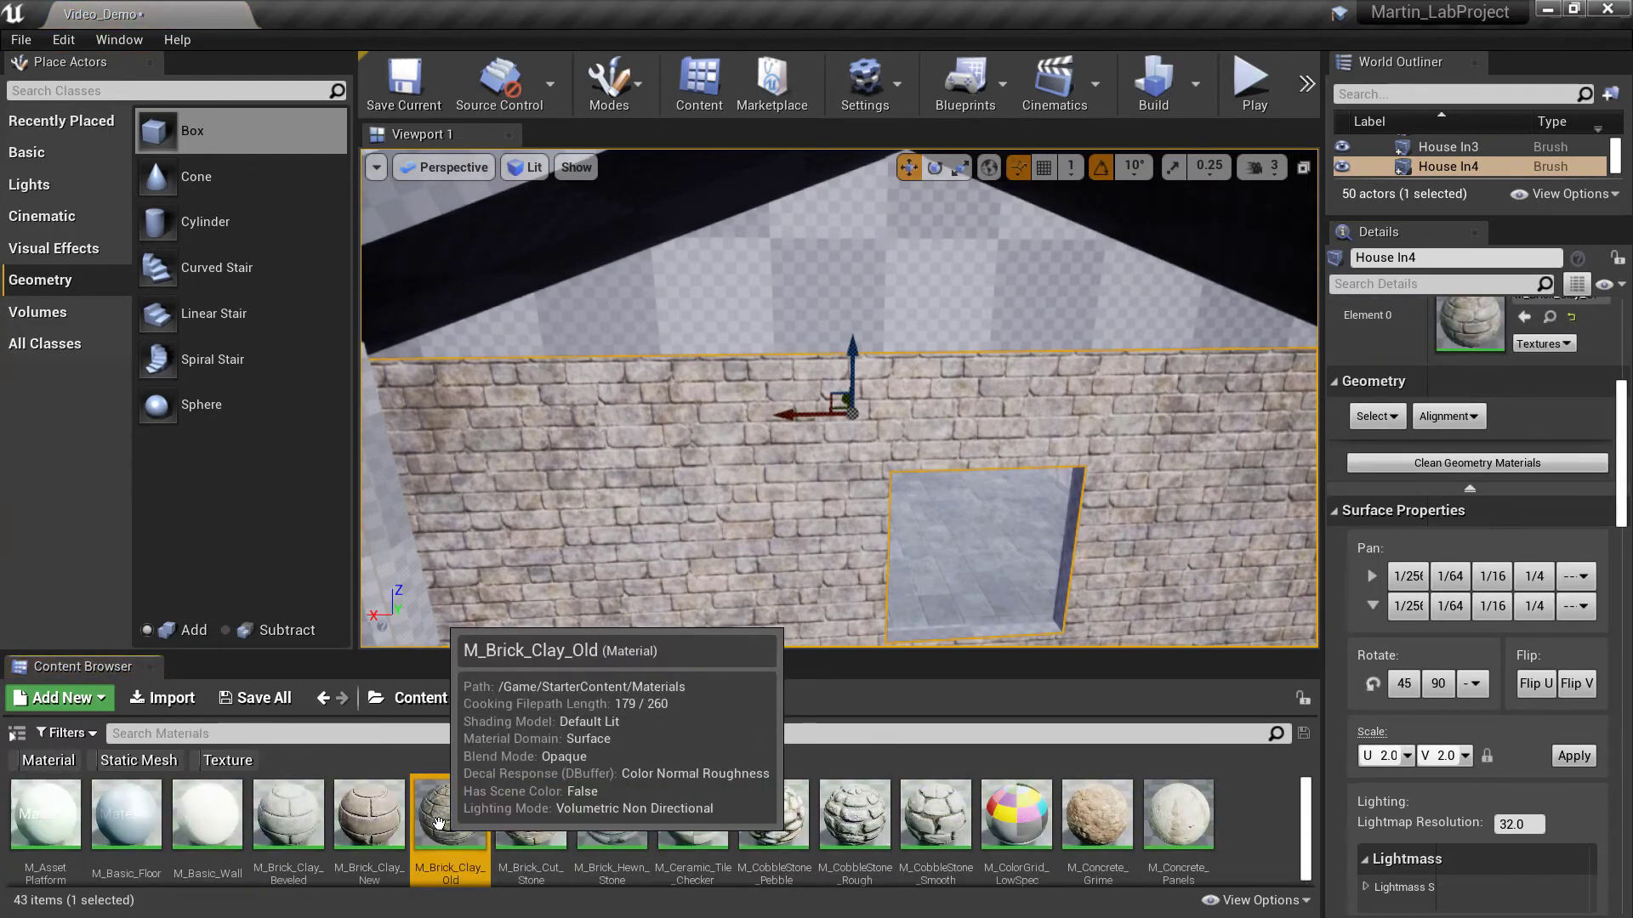
left_click_drag(451, 839, 848, 256)
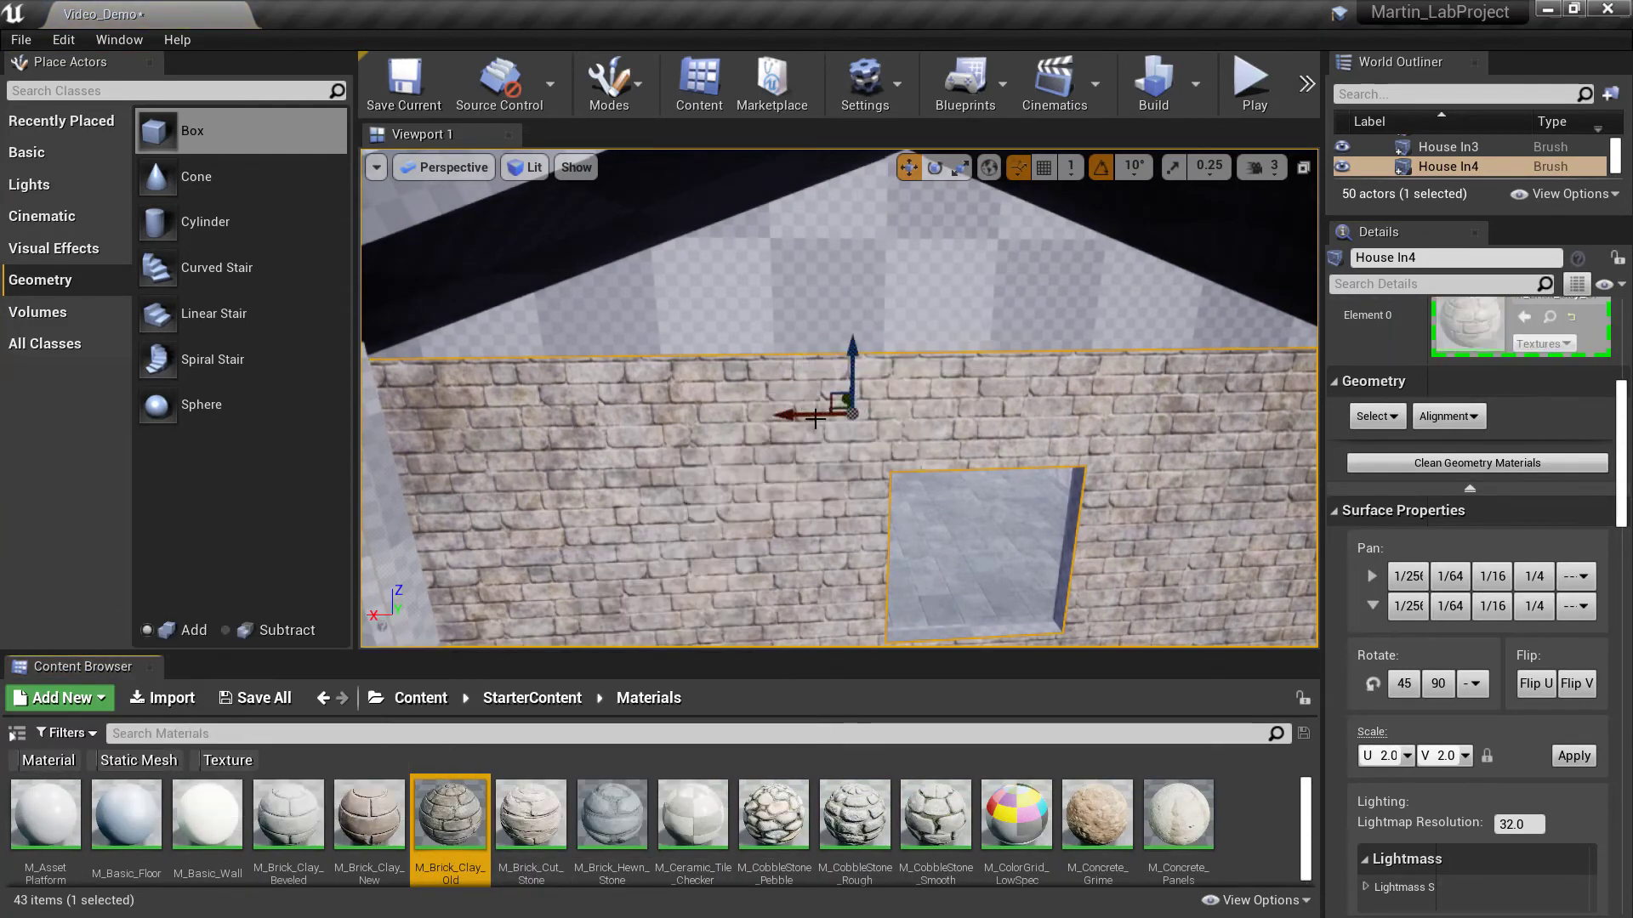
mouse_move(848, 256)
right_mouse_down()
mouse_move(795, 285)
mouse_move(806, 219)
right_mouse_up()
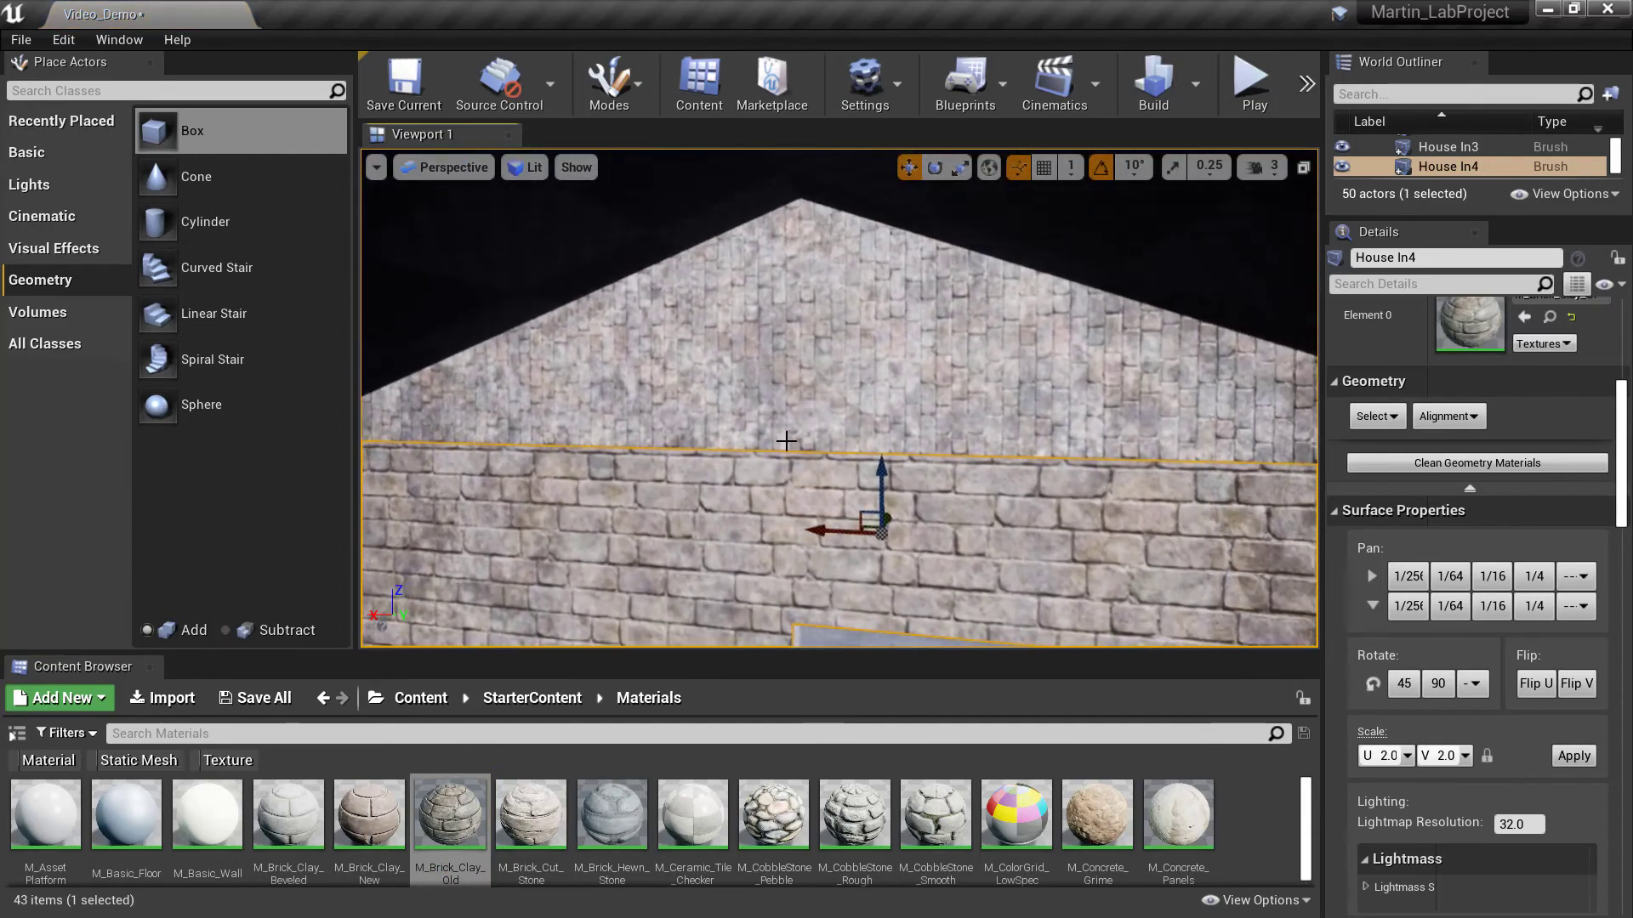
Step: Select the gable's inner face and rotate its brick texture by 90 degrees so the courses run horizontally
left_click(792, 384)
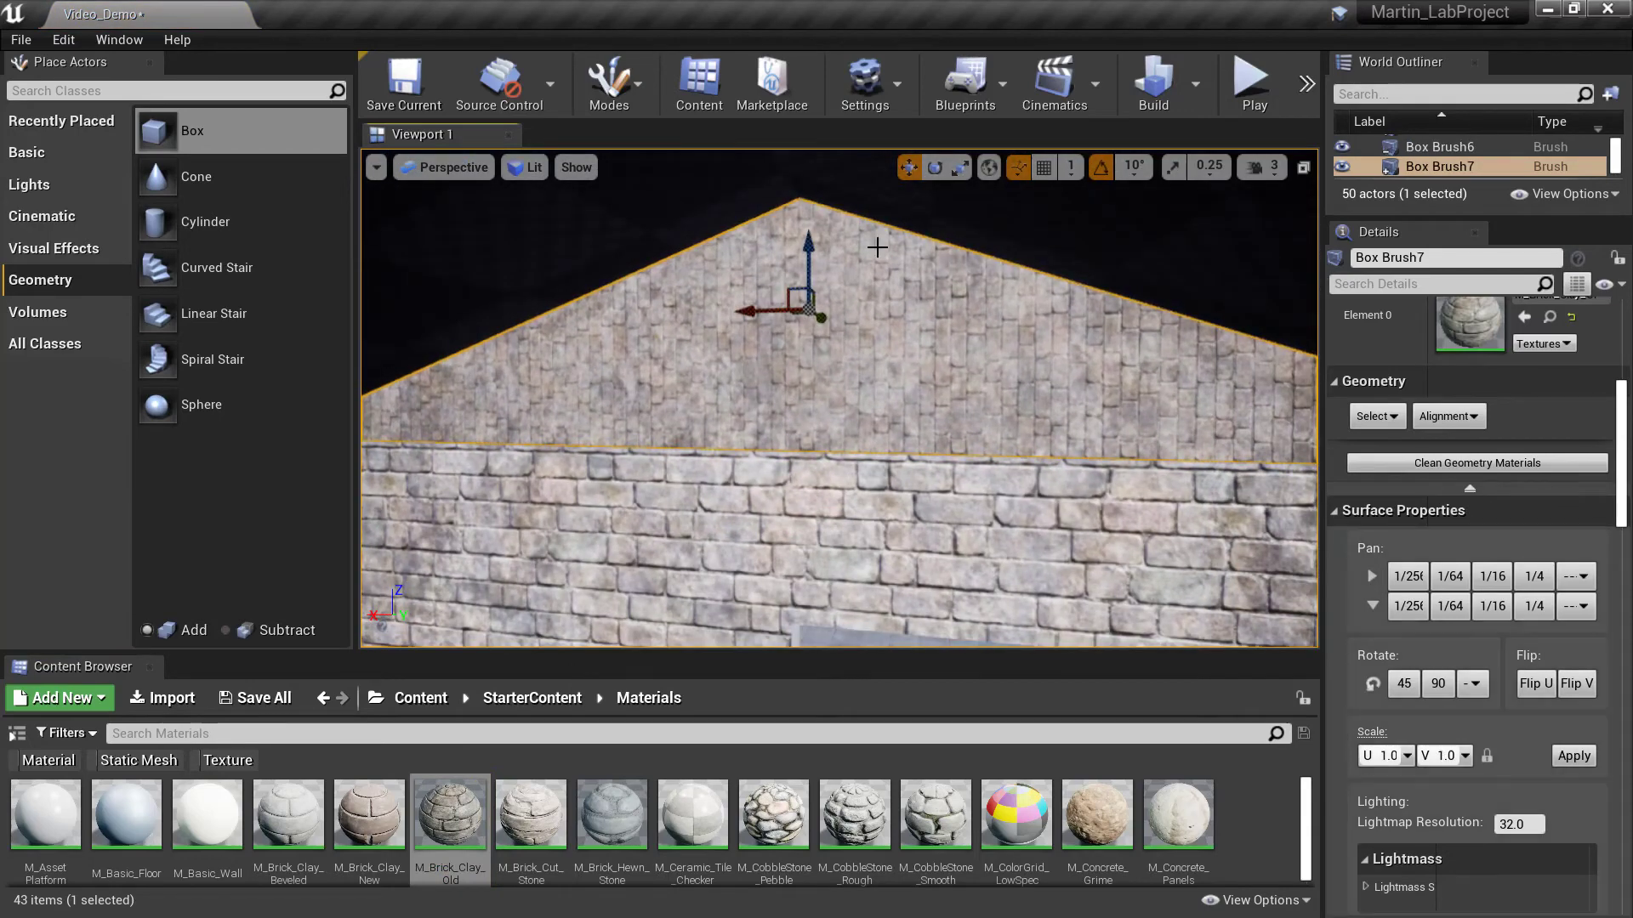
scroll(1416, 603, "down", 2)
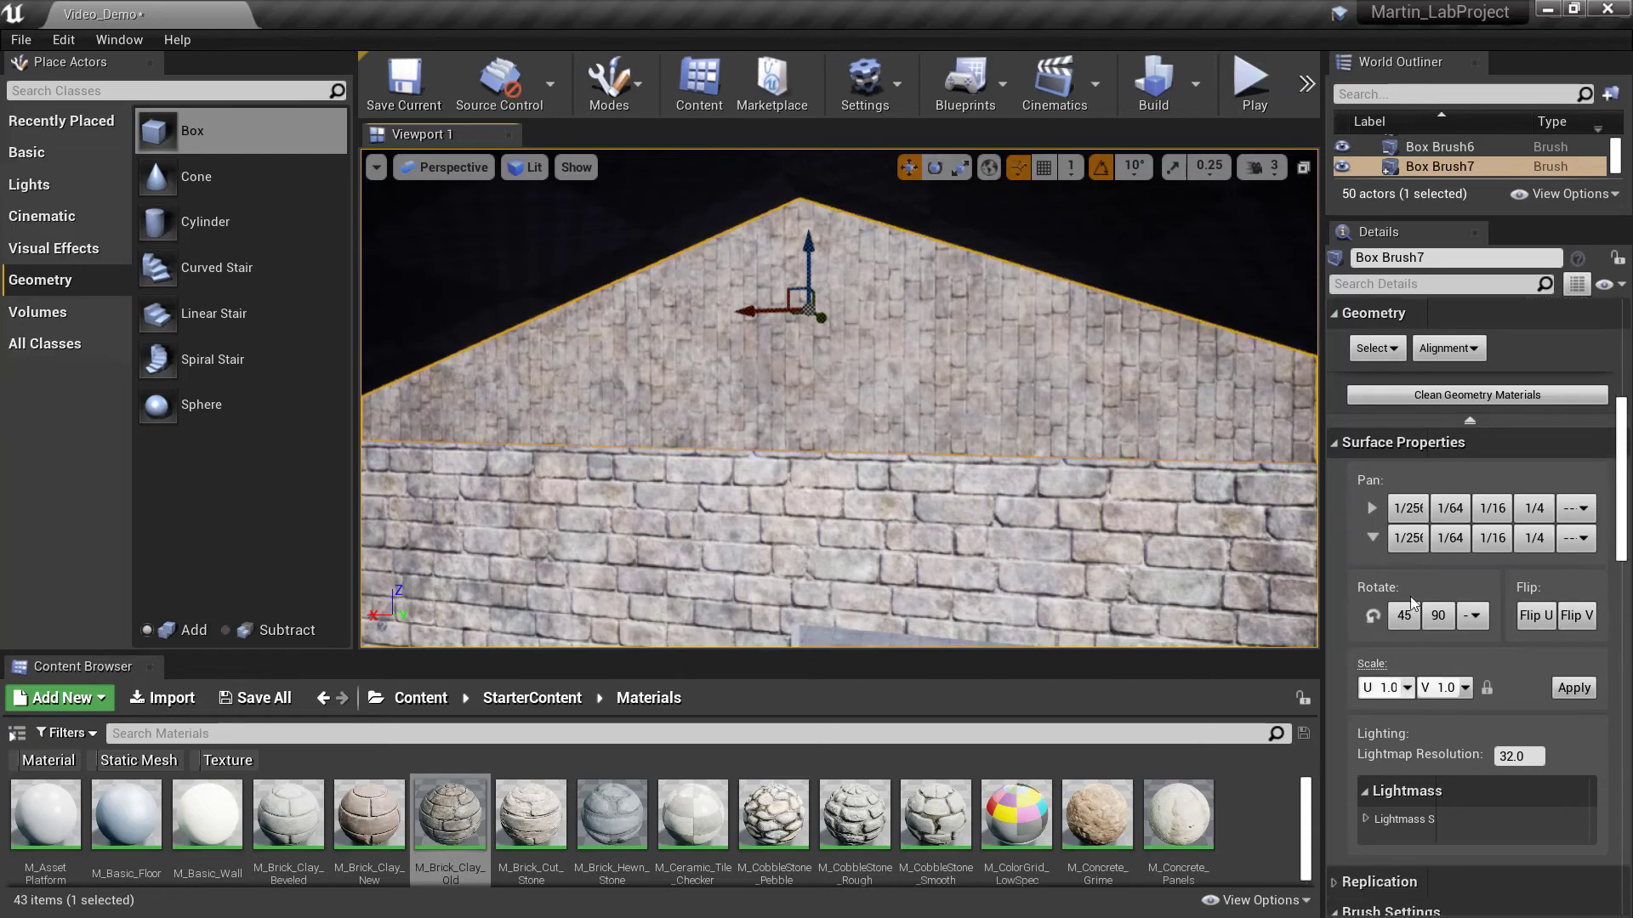
left_click(1437, 614)
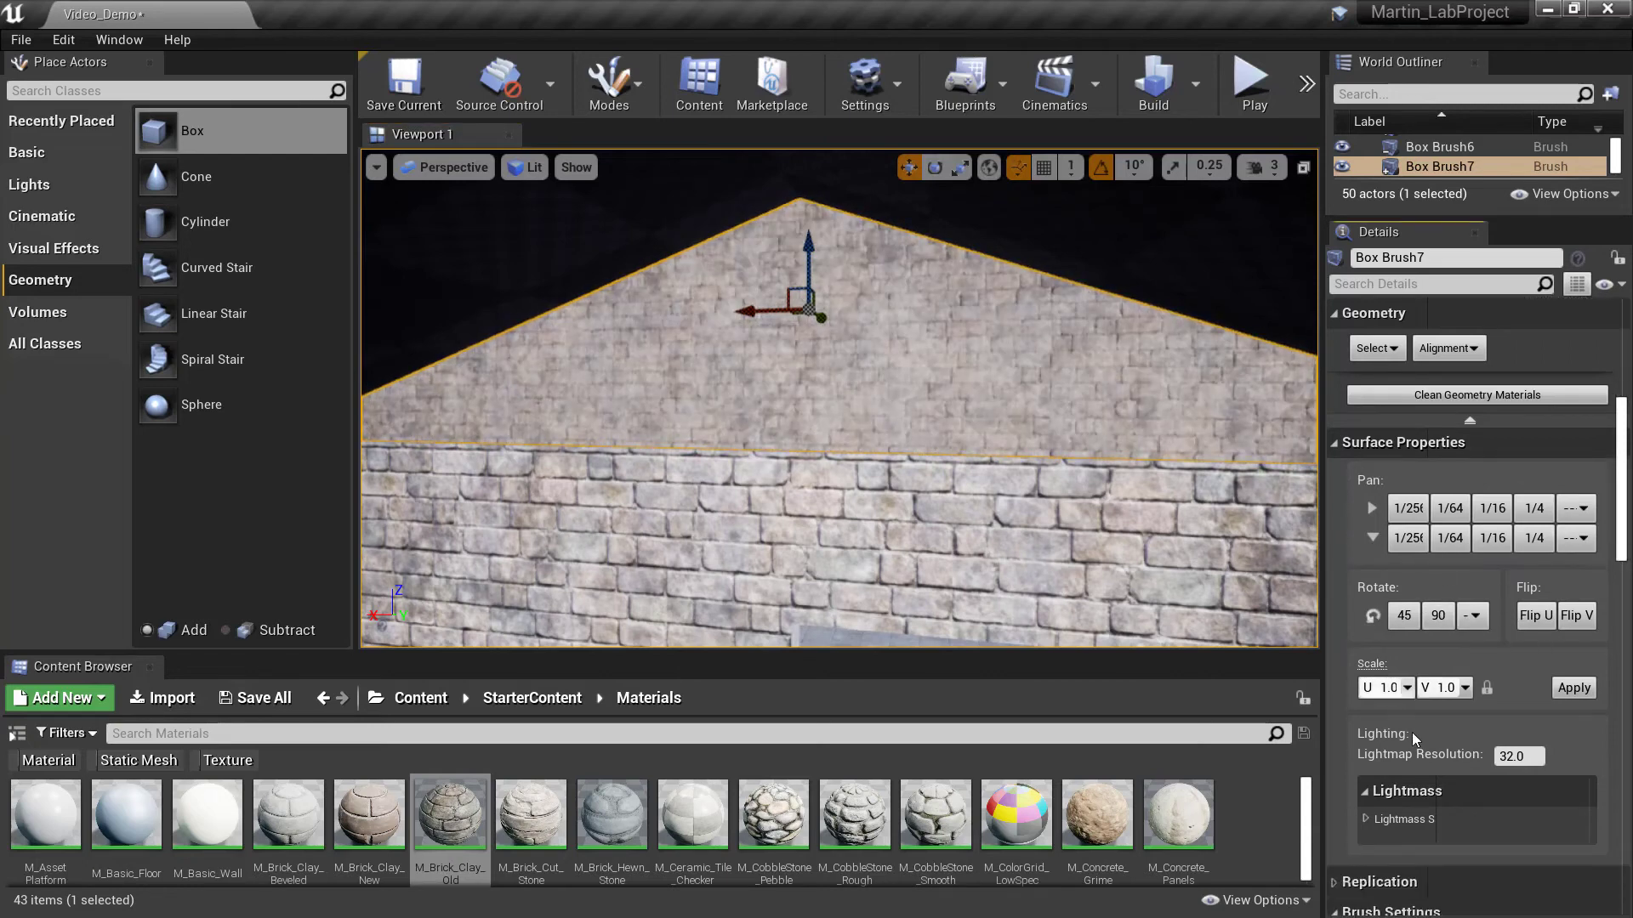
Step: Set the gable face's texture scale to 2.0 in both U and V and apply it
left_click(1408, 687)
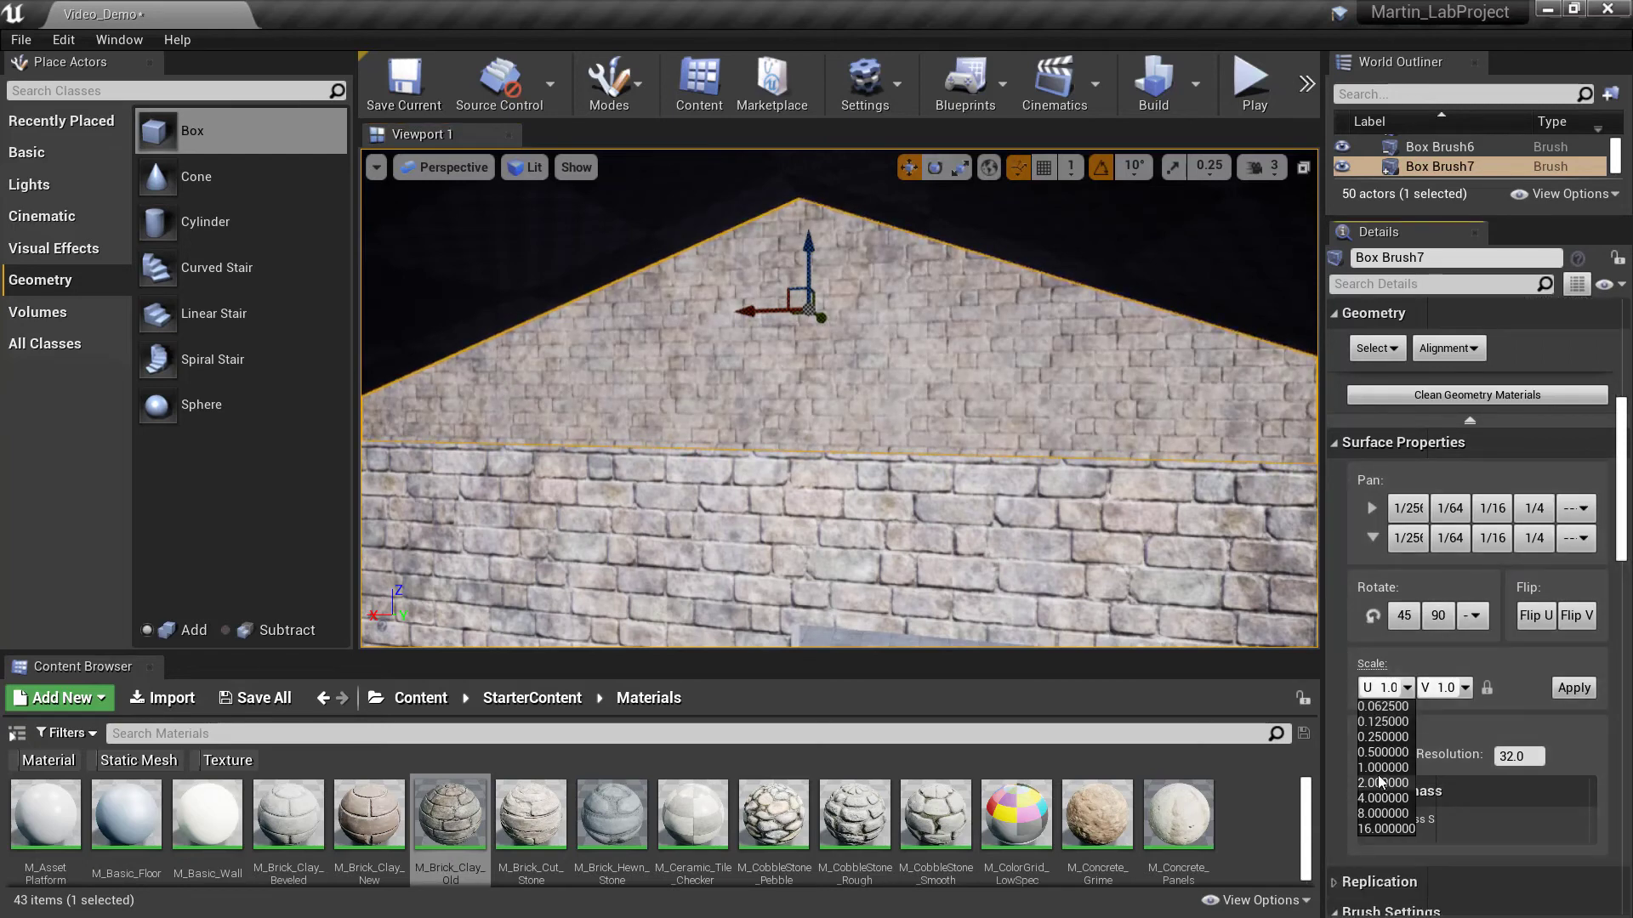
left_click(1379, 782)
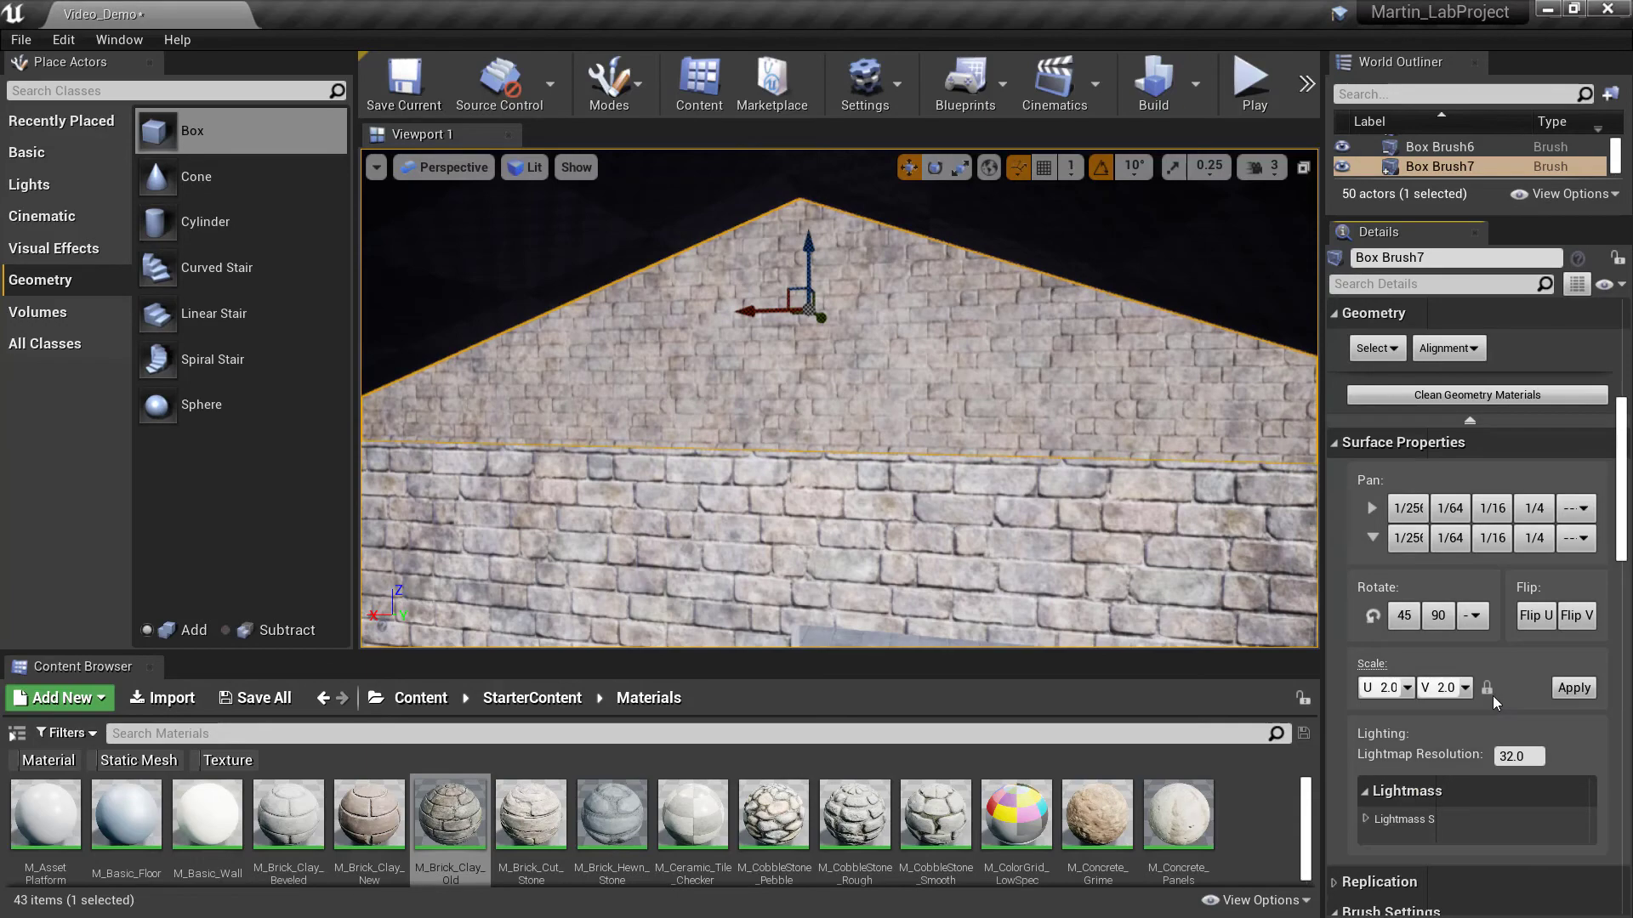
left_click(1558, 689)
Step: Pan the gable texture along U in 1/256 increments to align its bricks with the wall below, reversing the direction for the final correction
left_click_drag(923, 517, 914, 425)
right_click_drag(914, 425, 915, 315)
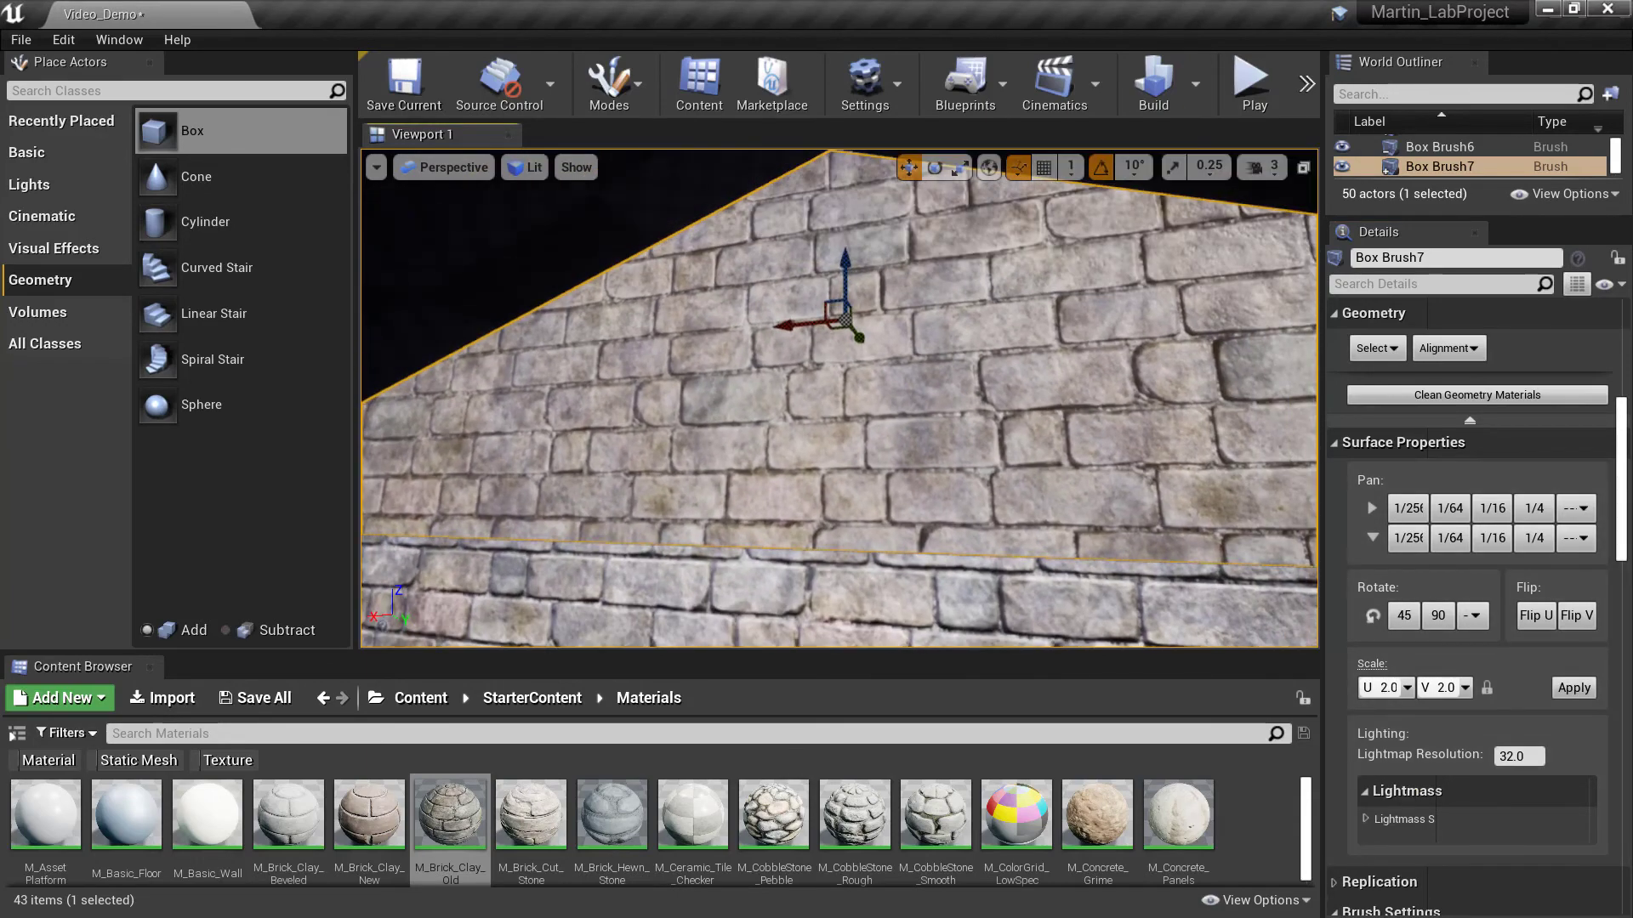
left_click(1410, 510)
left_click(1409, 510)
left_click(1410, 511)
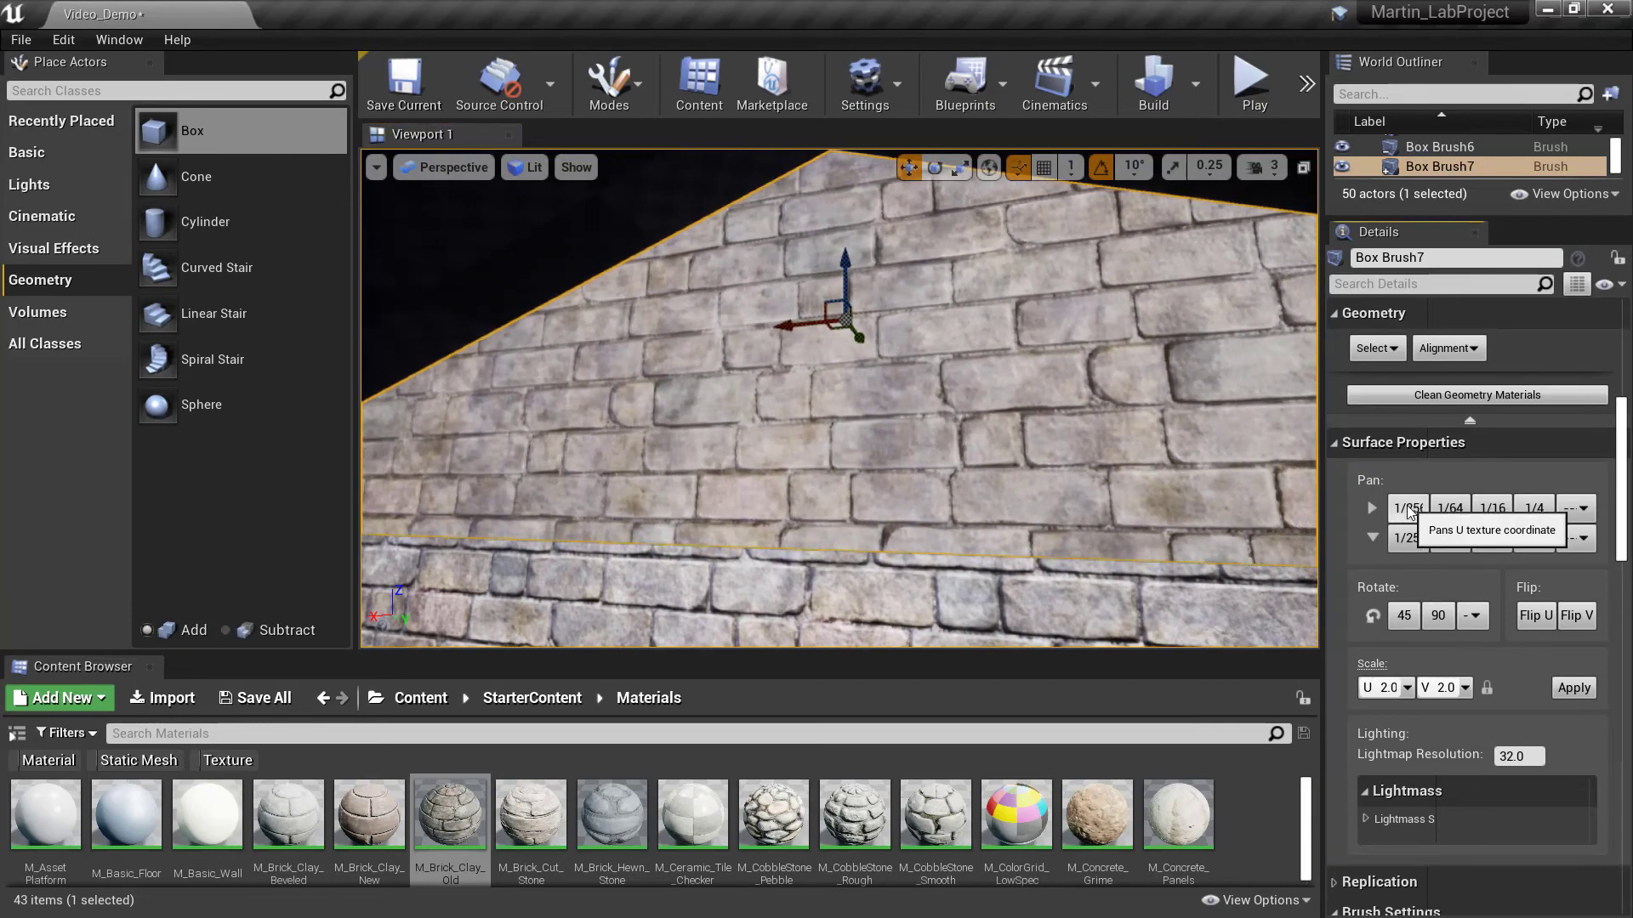
left_click(1410, 511)
left_click(1410, 510)
left_click(1410, 510)
left_click(1410, 510)
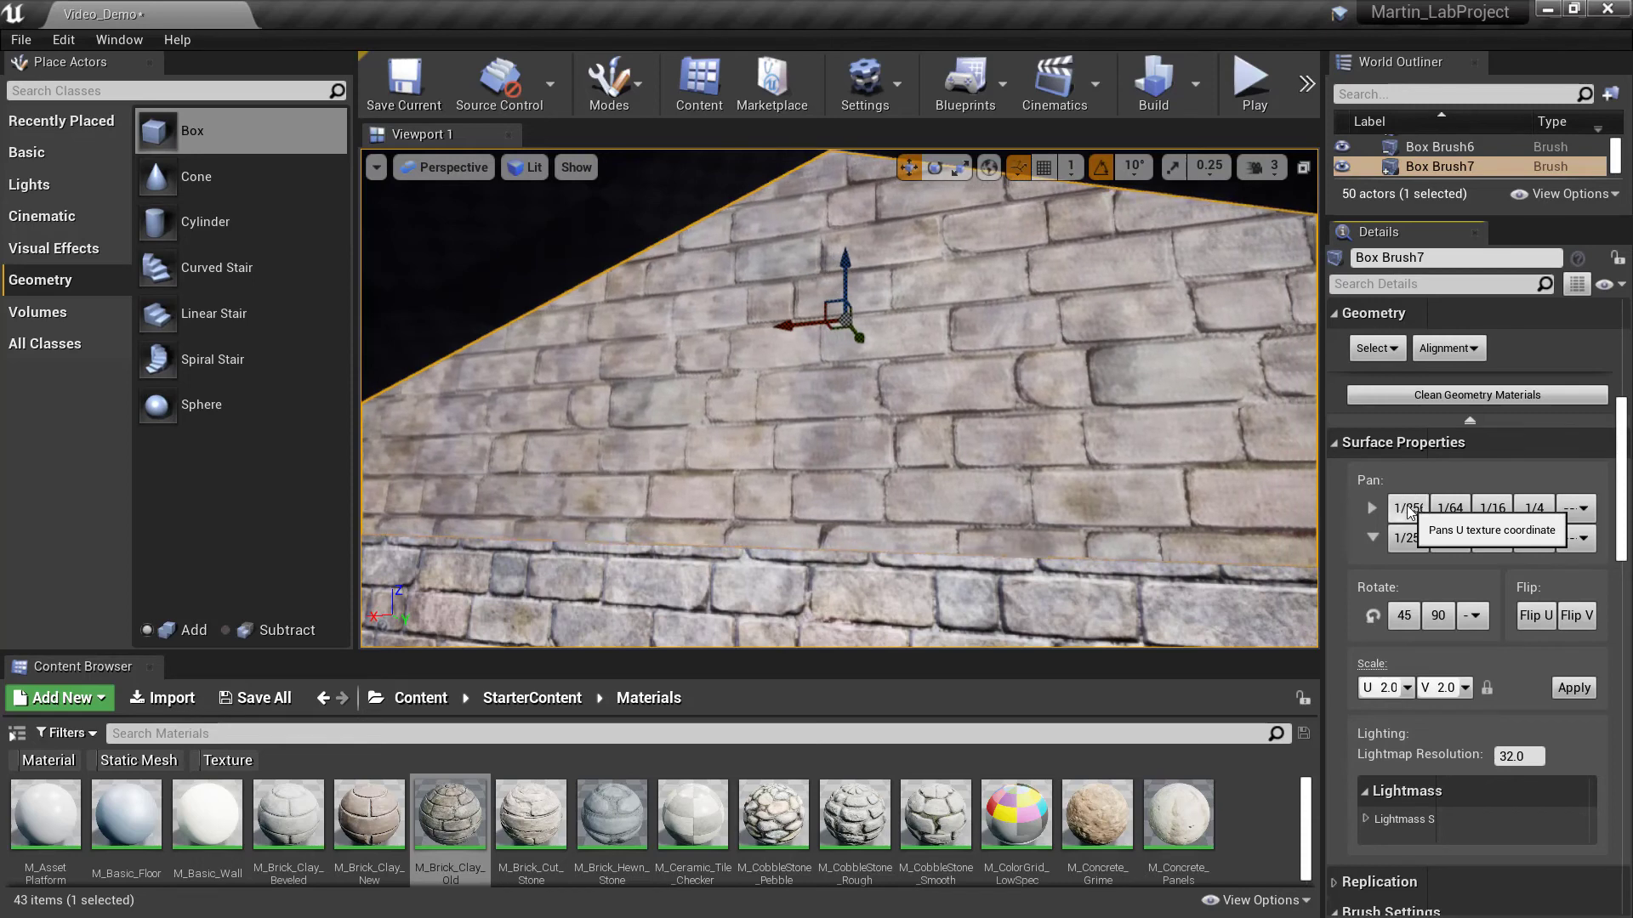
left_click(1410, 510)
left_click(1410, 510)
left_click(1410, 510)
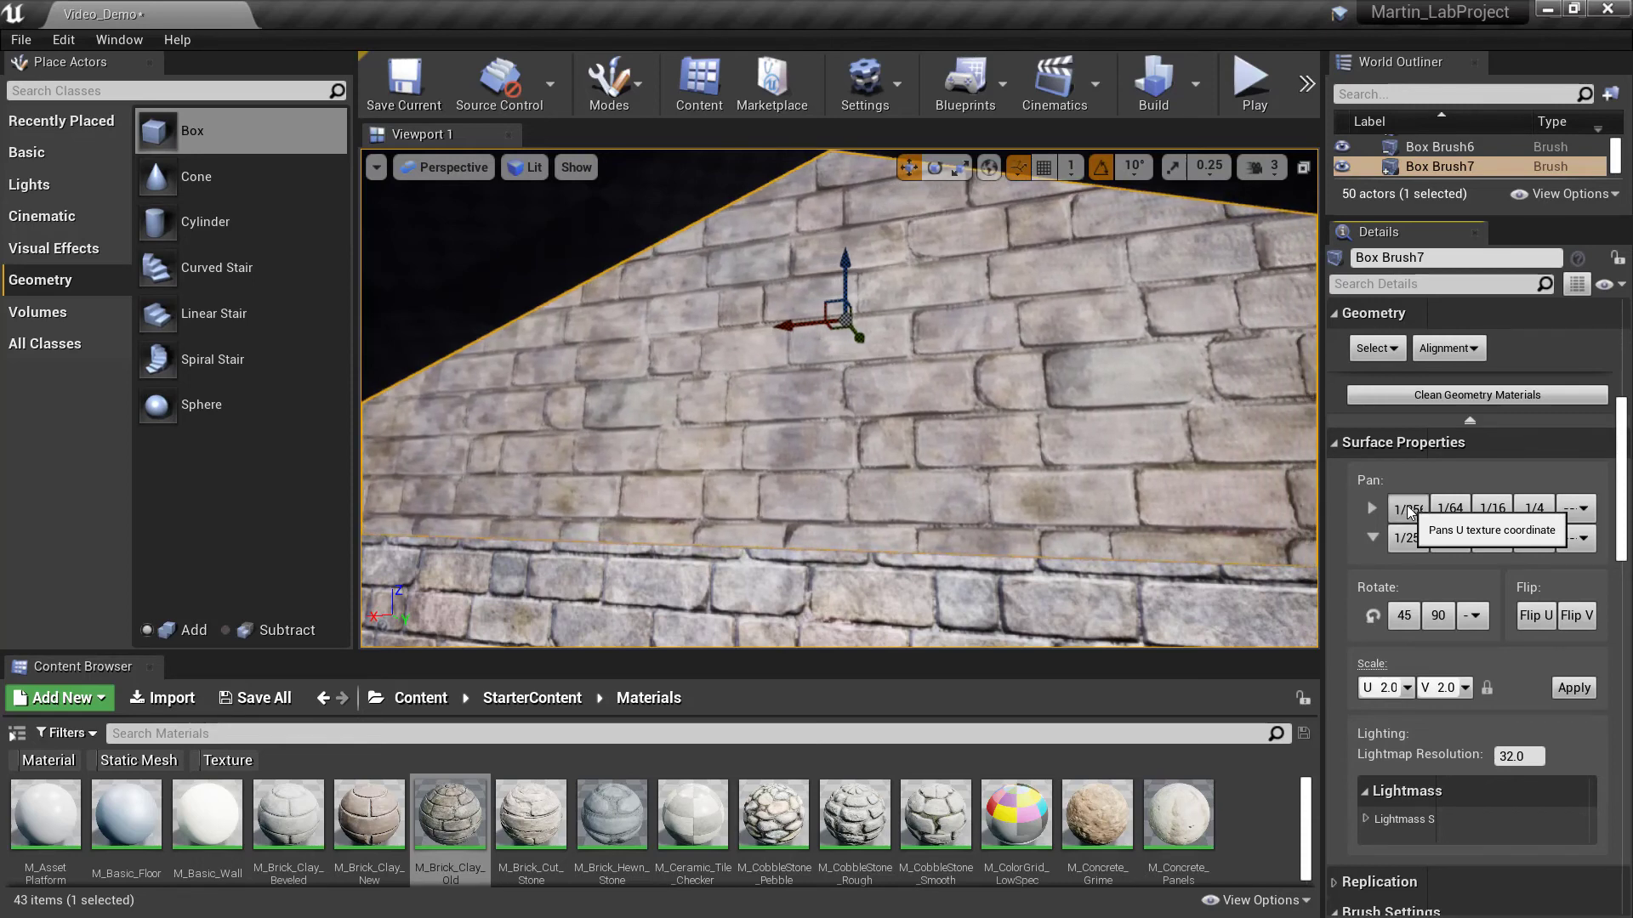
left_click(1410, 510)
left_click(1410, 511)
left_click(1410, 511)
left_click(1410, 510)
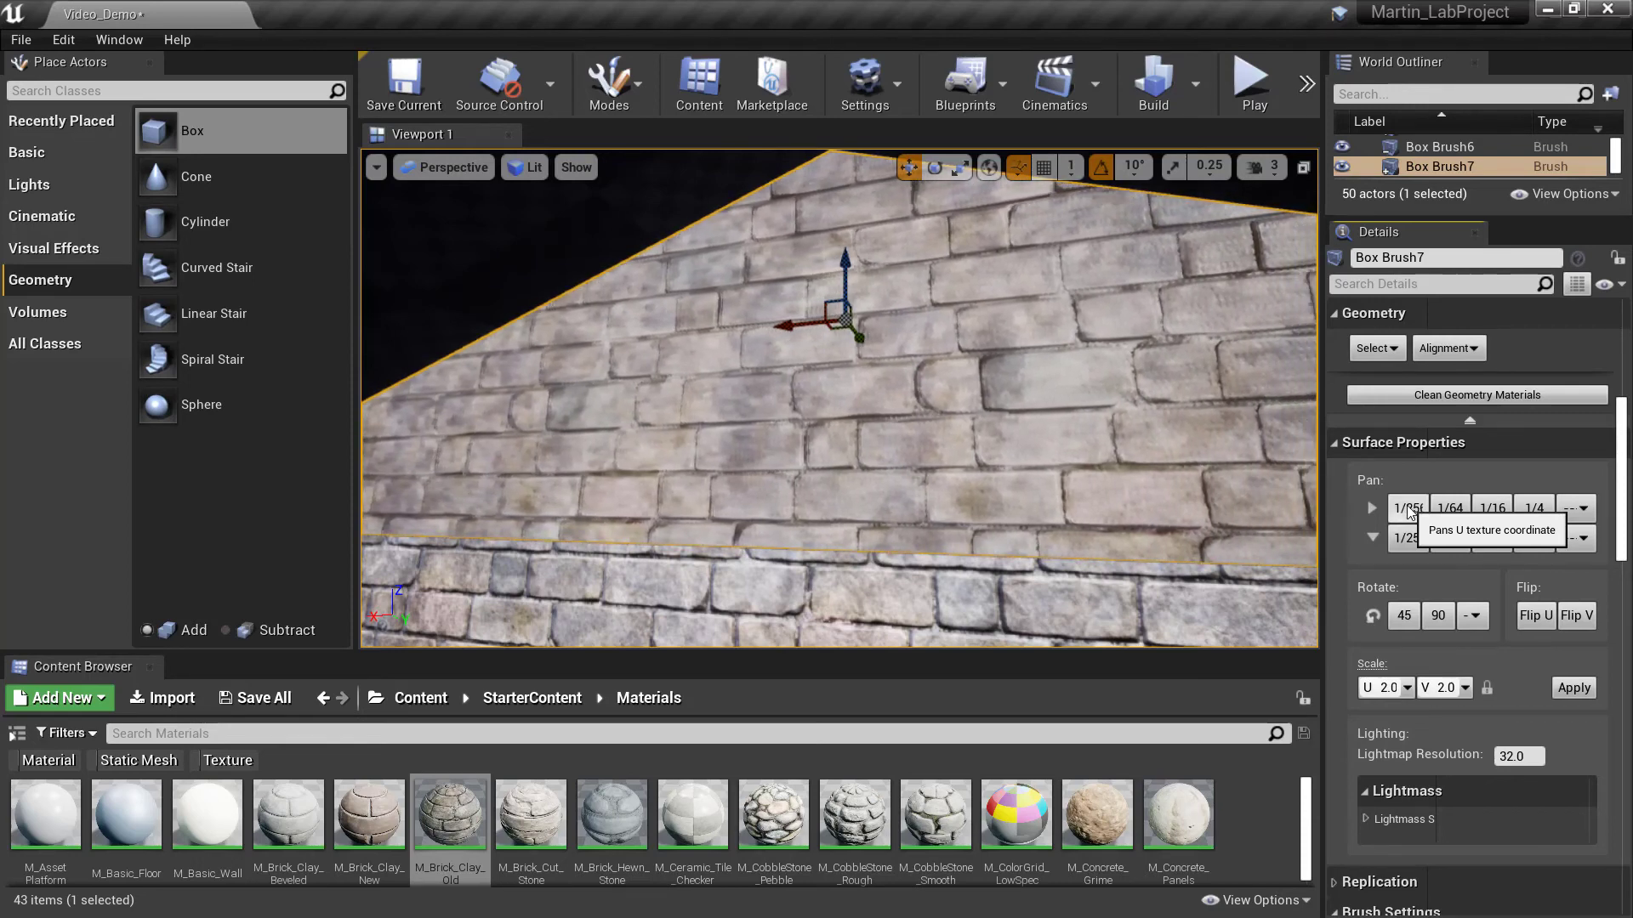
left_click(1410, 511)
left_click(1410, 510)
left_click(1410, 511)
left_click(1410, 511)
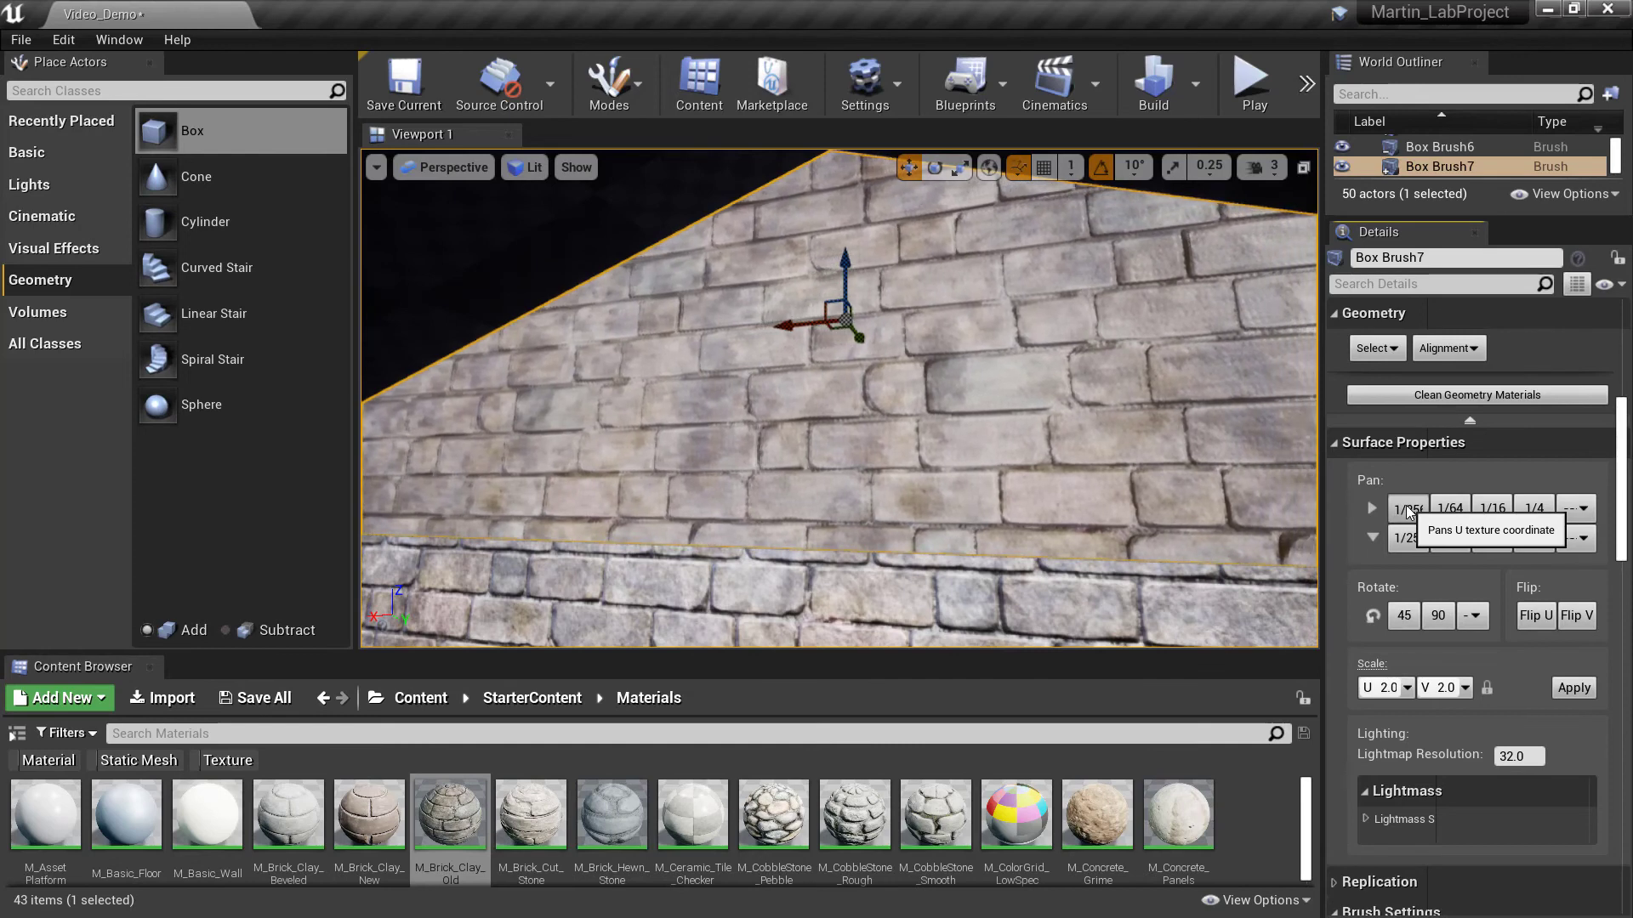
left_click(1410, 510)
left_click(1410, 511)
left_click(1410, 511)
left_click(1410, 511)
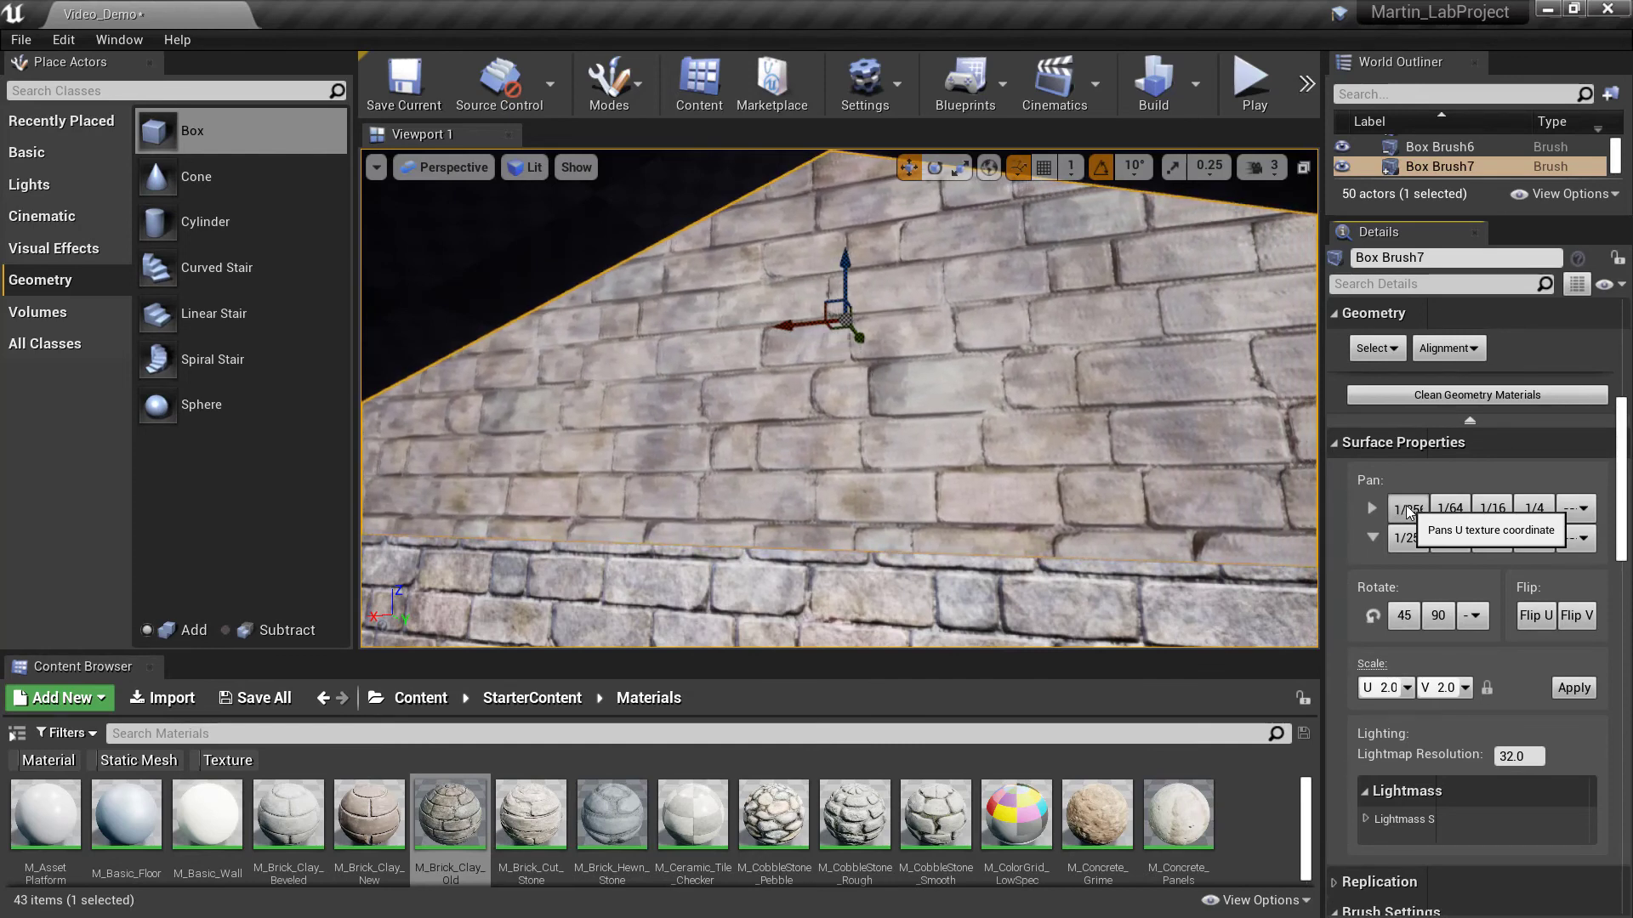
left_click(1410, 510)
left_click(1410, 511)
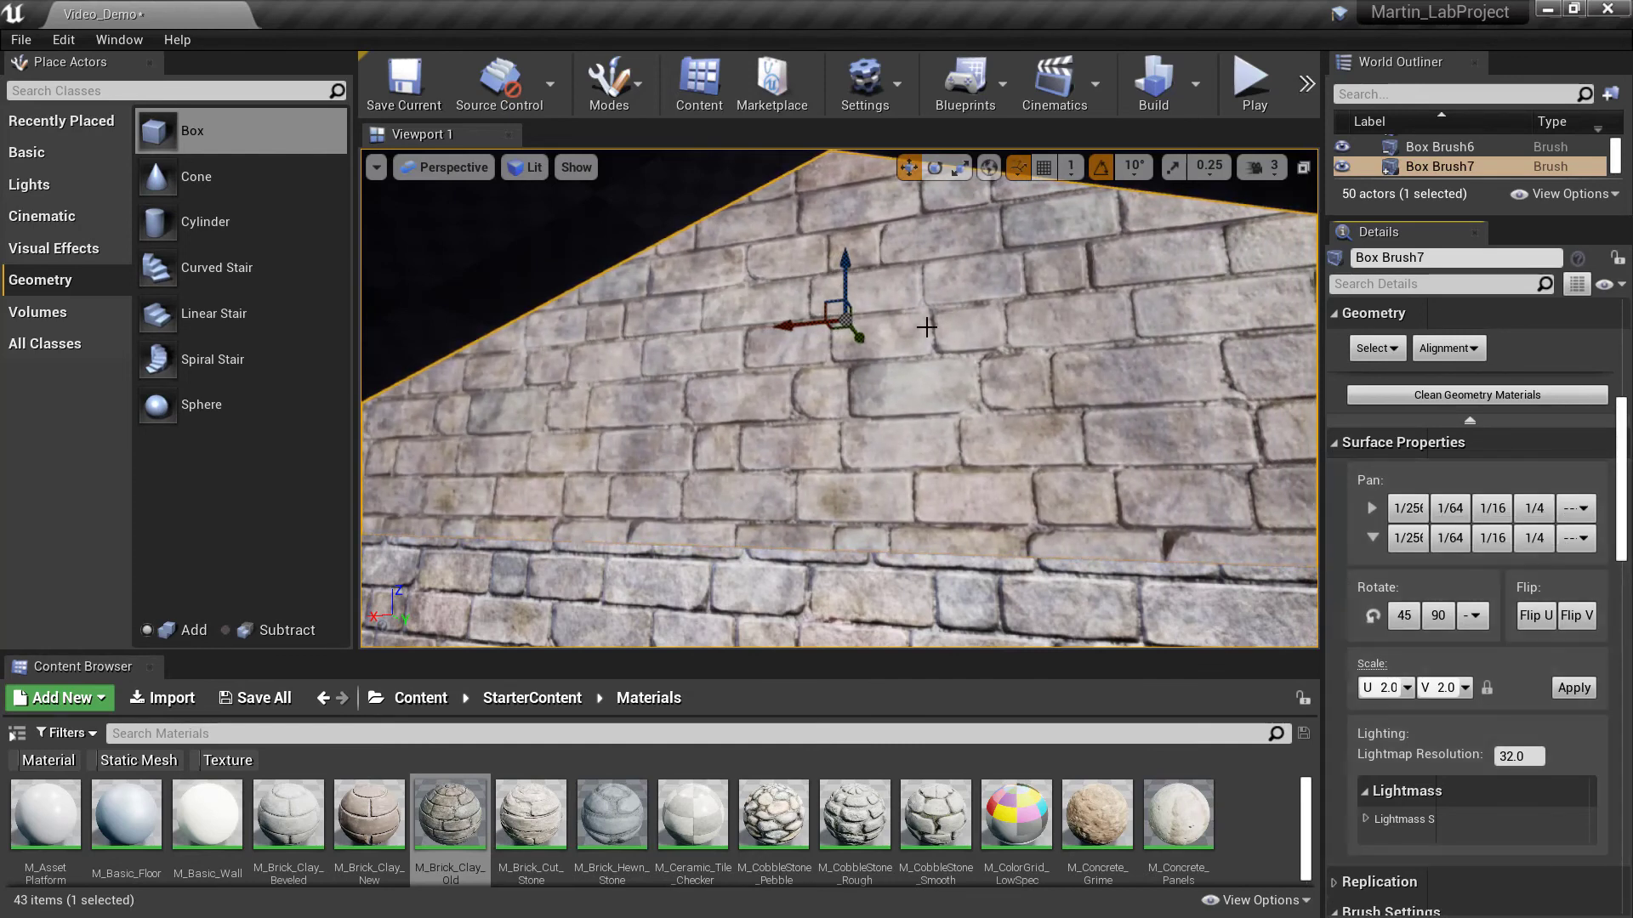
left_click(1376, 506)
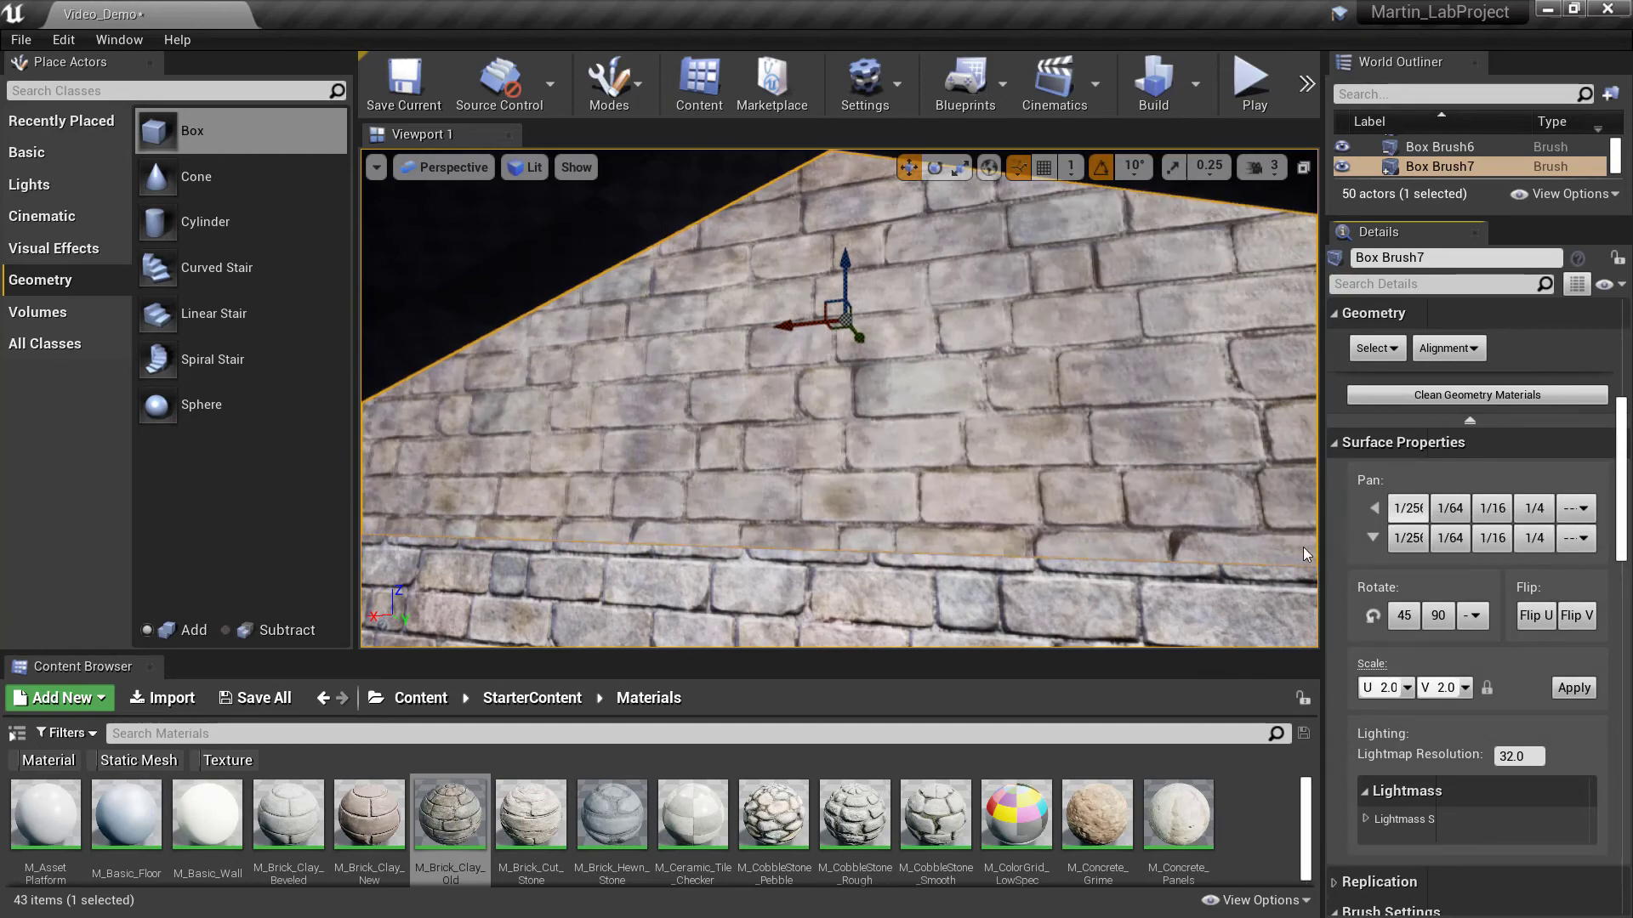
Step: Examine the house's gable end from outside, checking how the brick fits beneath the roof
key("s")
right_click_drag(1303, 548, 1309, 548)
right_click_drag(1076, 285, 610, 415)
left_click(1076, 285)
key("a")
key("d")
key("a")
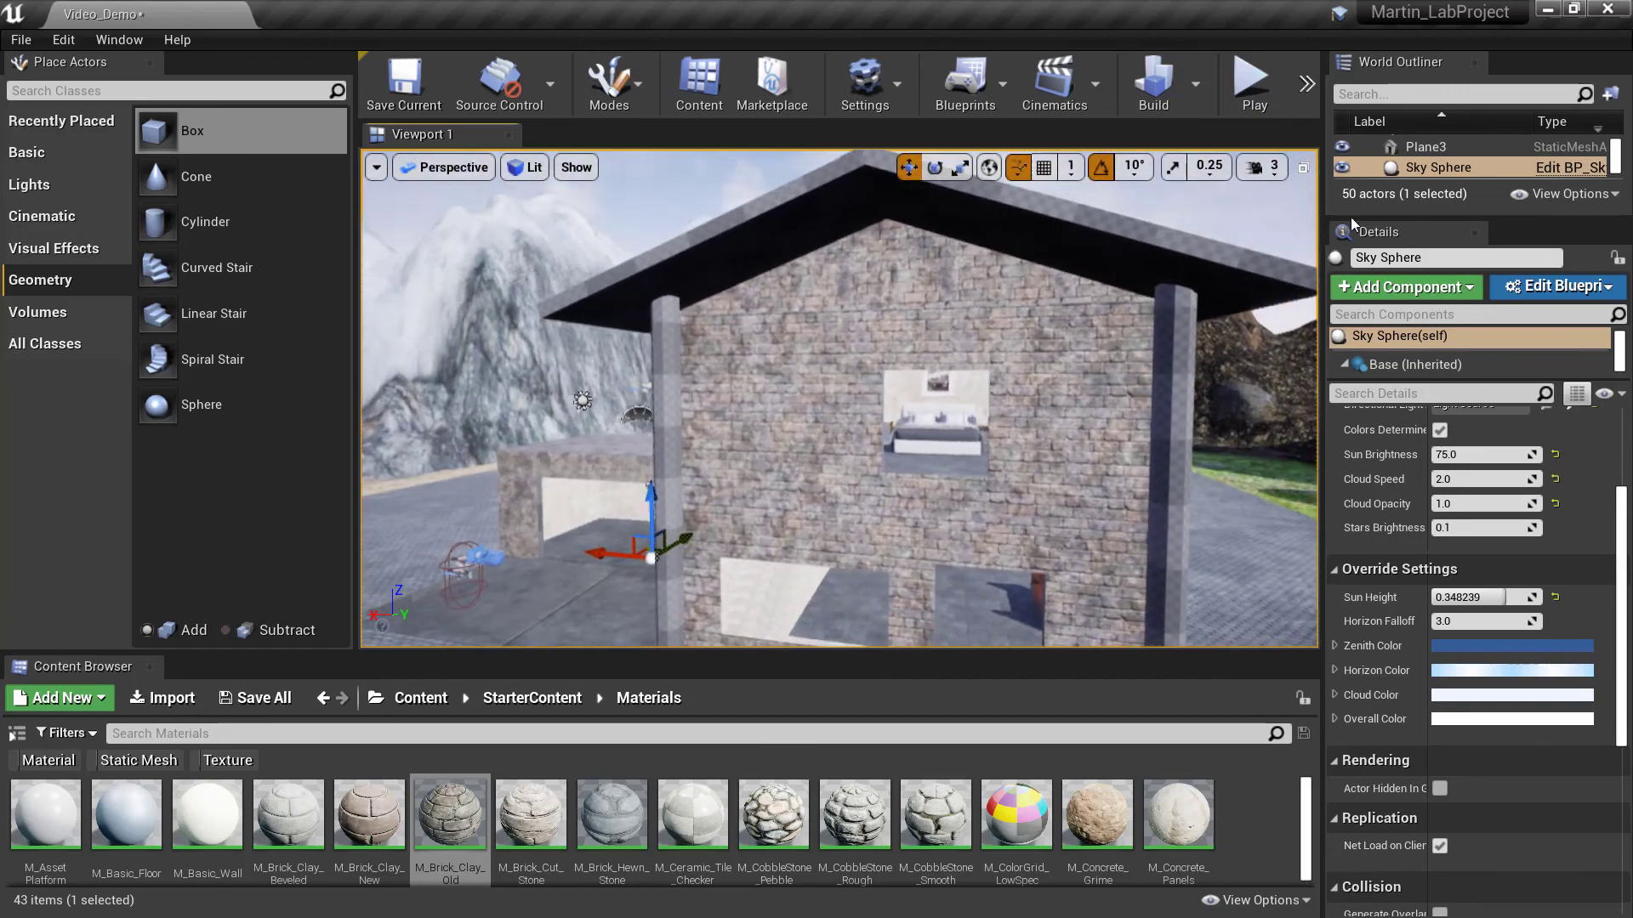